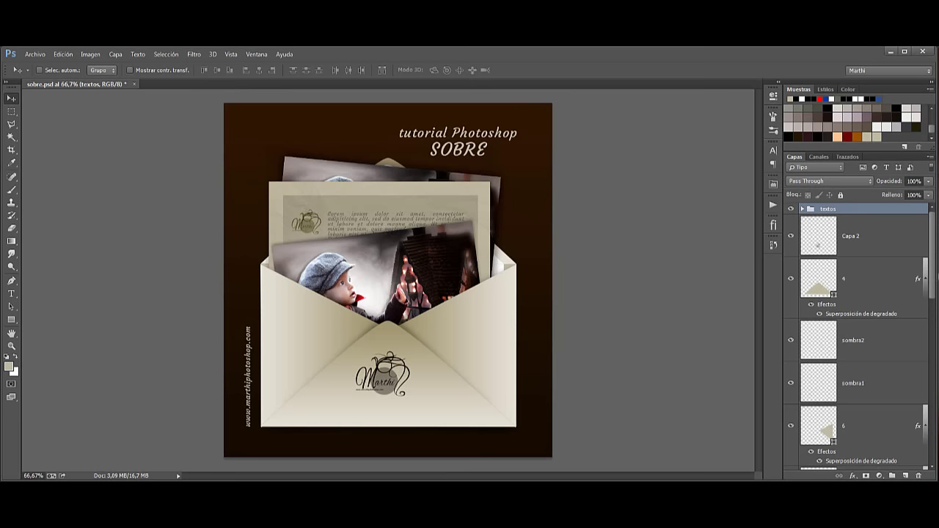
Inspect the sample's layers, toggling the contido group's visibility and selecting the textos group
mouse_move(932, 234)
left_mouse_down()
mouse_move(937, 412)
mouse_move(933, 370)
left_mouse_up()
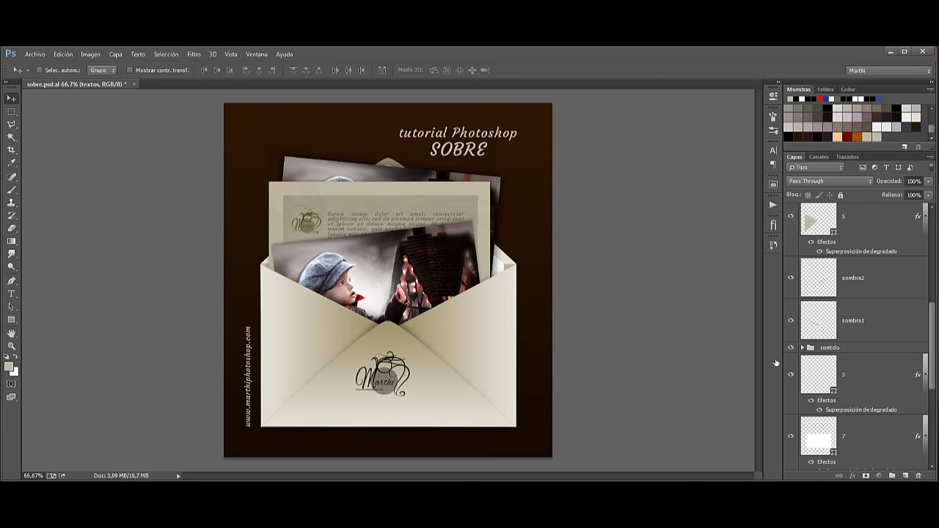
left_click(867, 348)
left_click(791, 347)
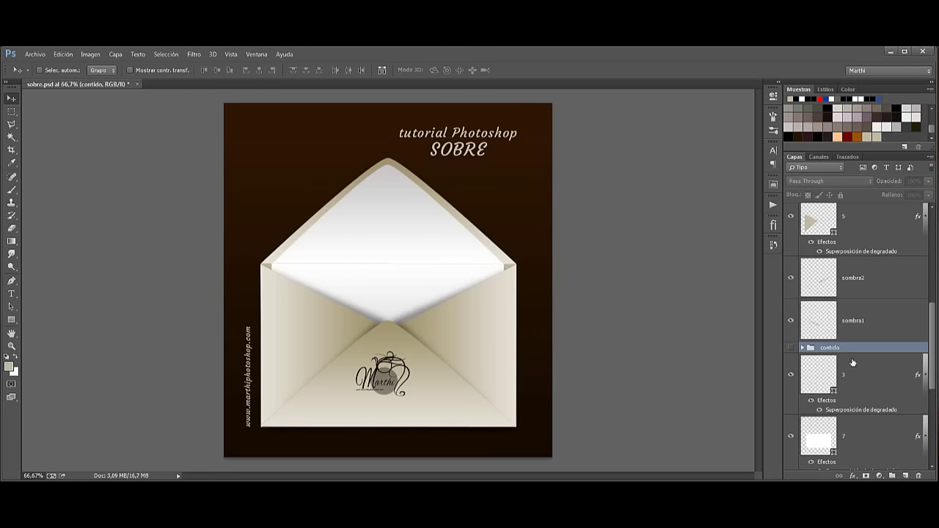
left_click(790, 347)
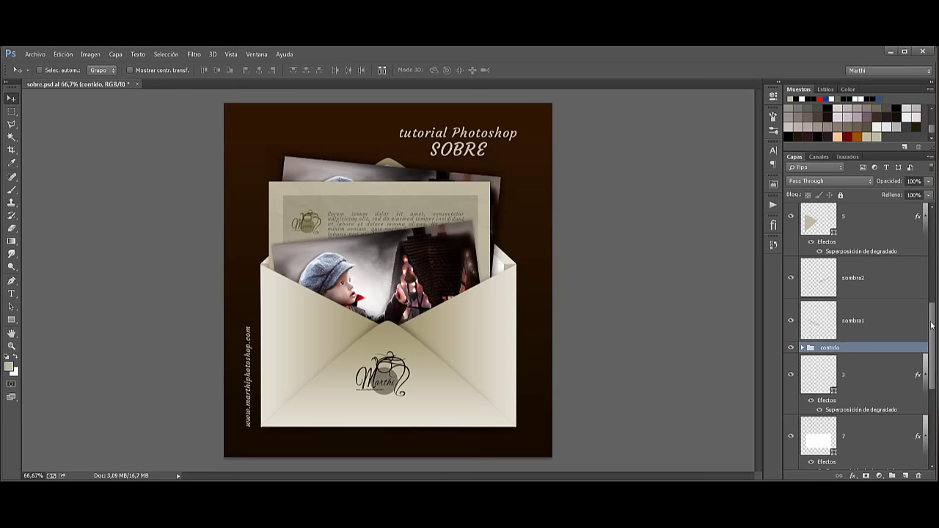
left_click_drag(931, 326, 929, 203)
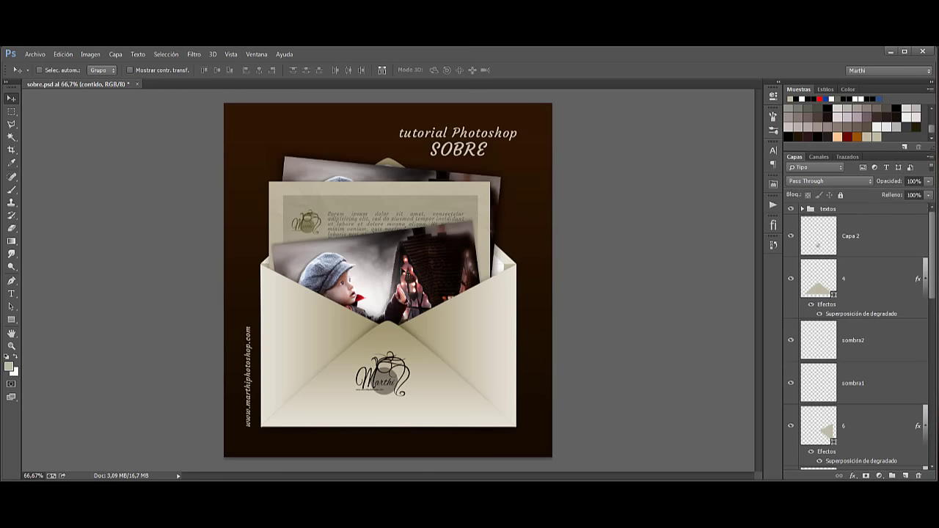
left_click(867, 212)
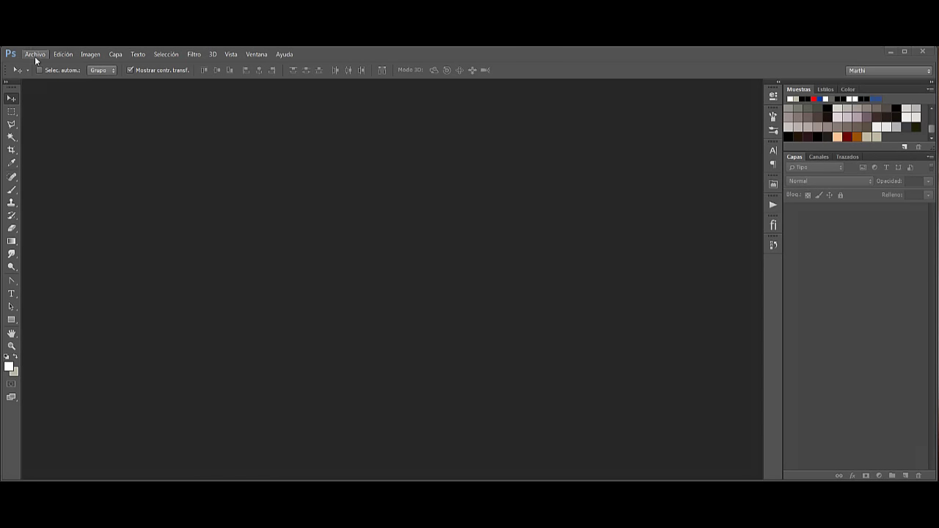
Create a white 1000 × 1080 px, 72 ppi document named 'sobre'
left_click(35, 55)
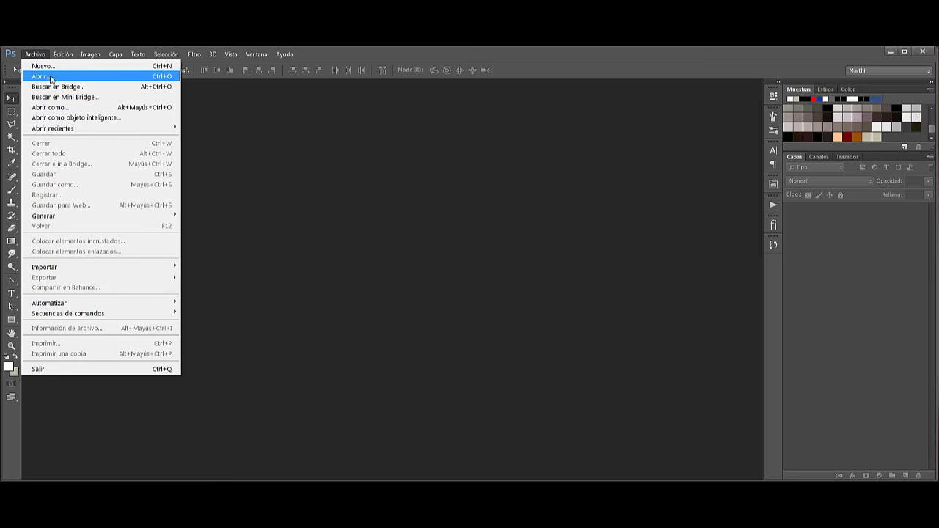
left_click(375, 195)
key("ctrl+n")
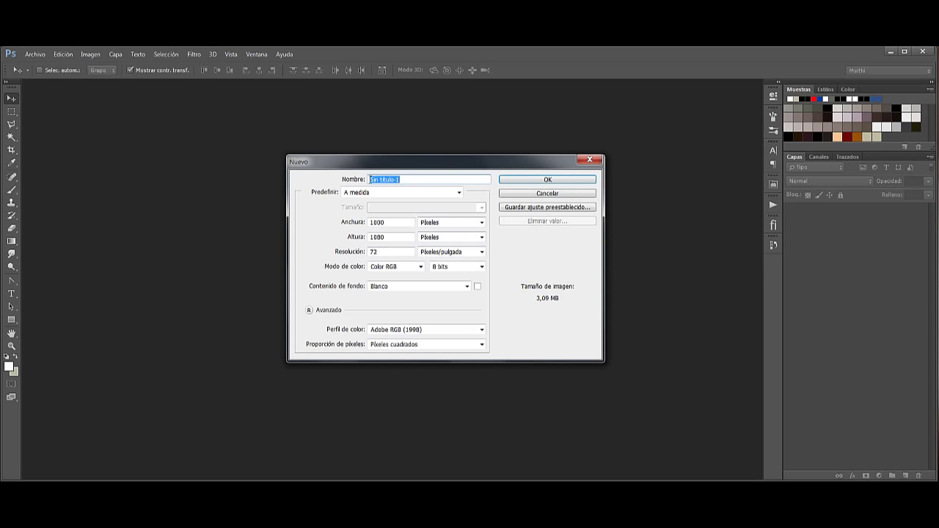
type("sobre")
left_click(547, 179)
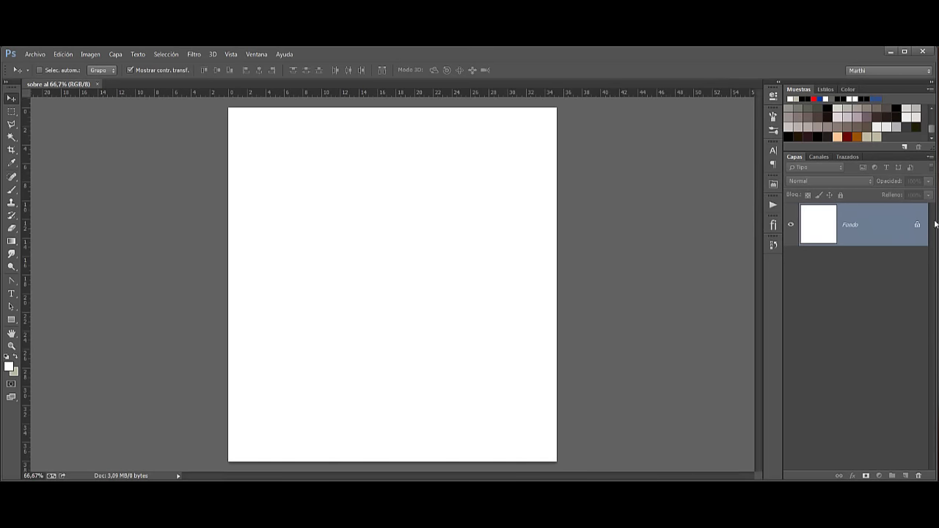
Unlock Fondo as Capa 0 and add a Gradient Overlay with a dark brown left stop
left_click(918, 227)
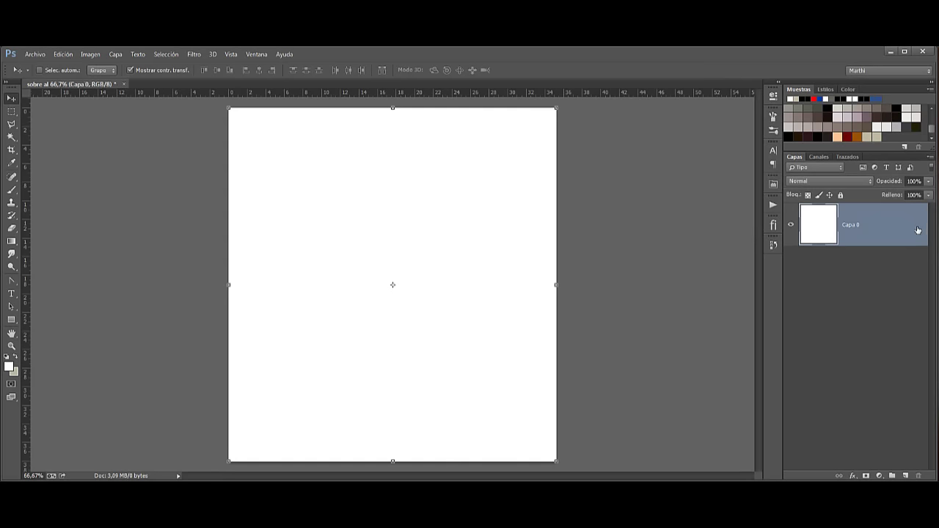
double_click(875, 219)
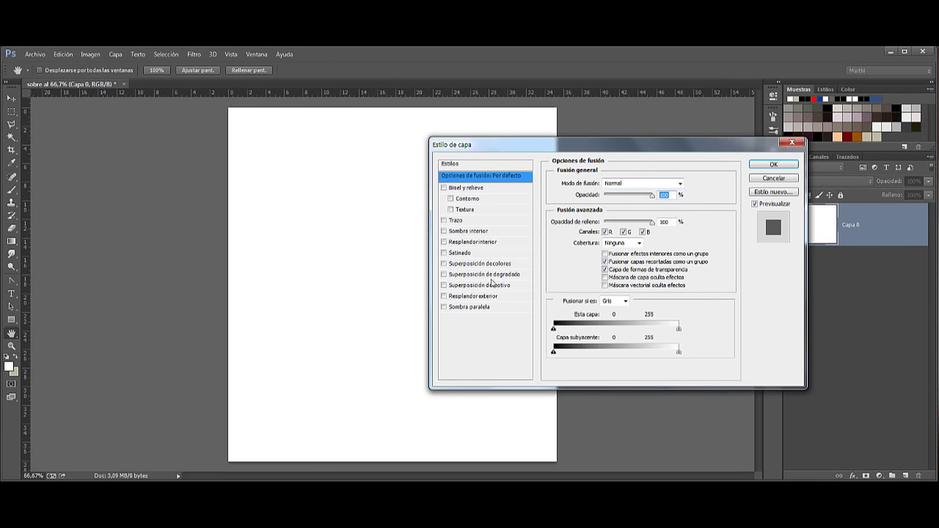
left_click(467, 275)
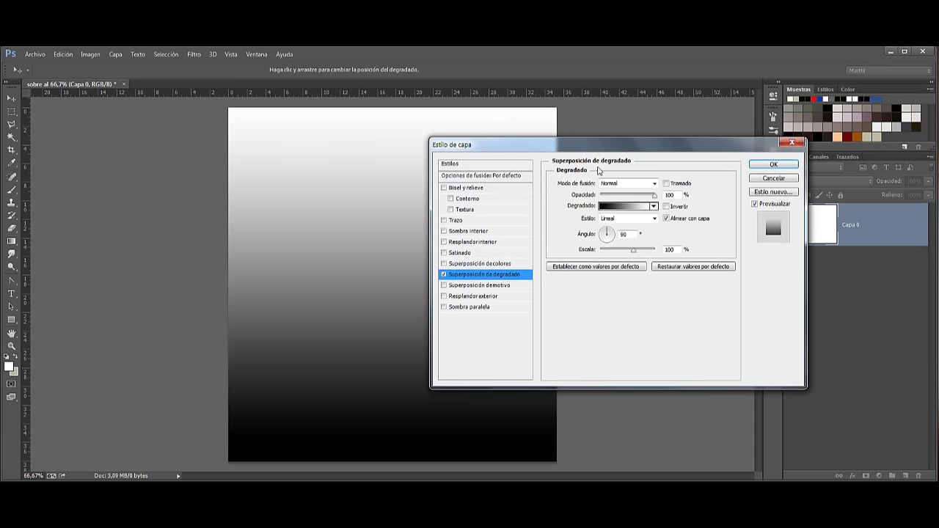
left_click(610, 206)
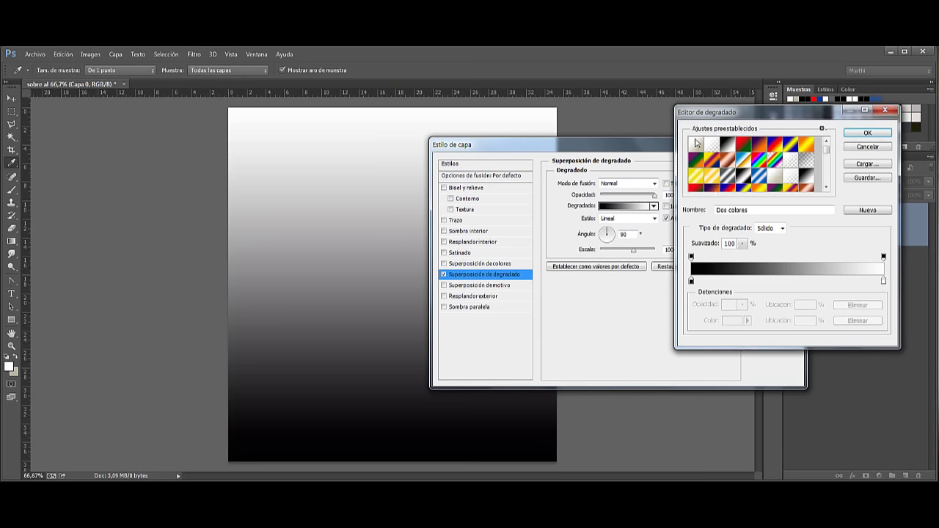
left_click(691, 280)
left_click(724, 323)
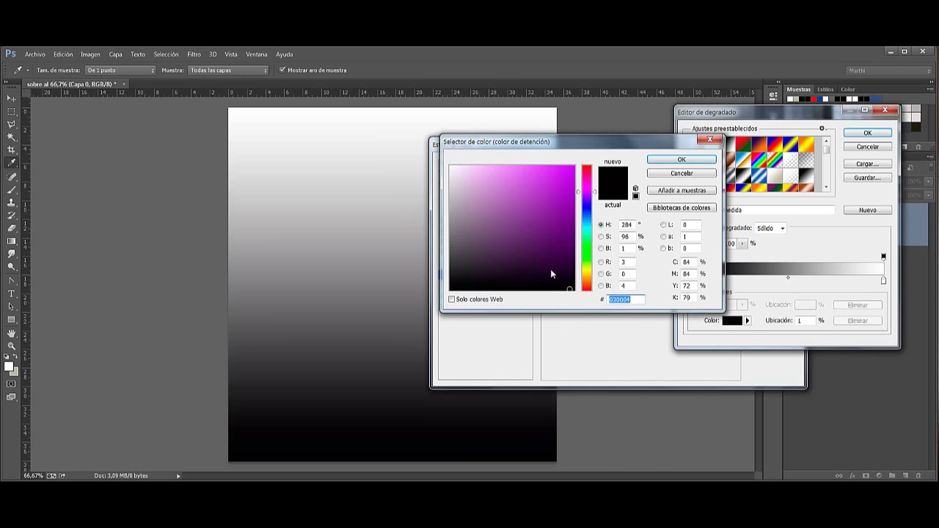
left_click(587, 277)
left_click(559, 276)
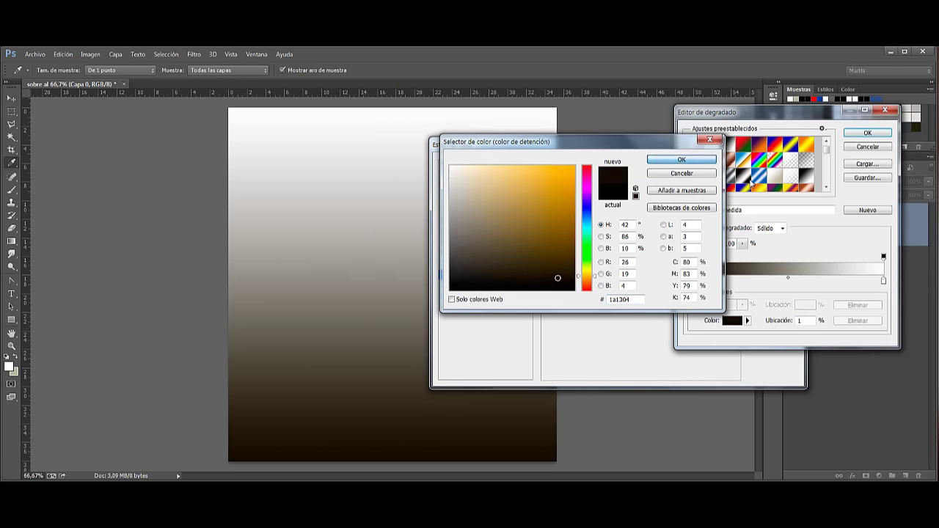
left_click(681, 159)
Set the gradient's right stop to dark brown and apply the 90° linear overlay
left_click(883, 281)
left_click(726, 321)
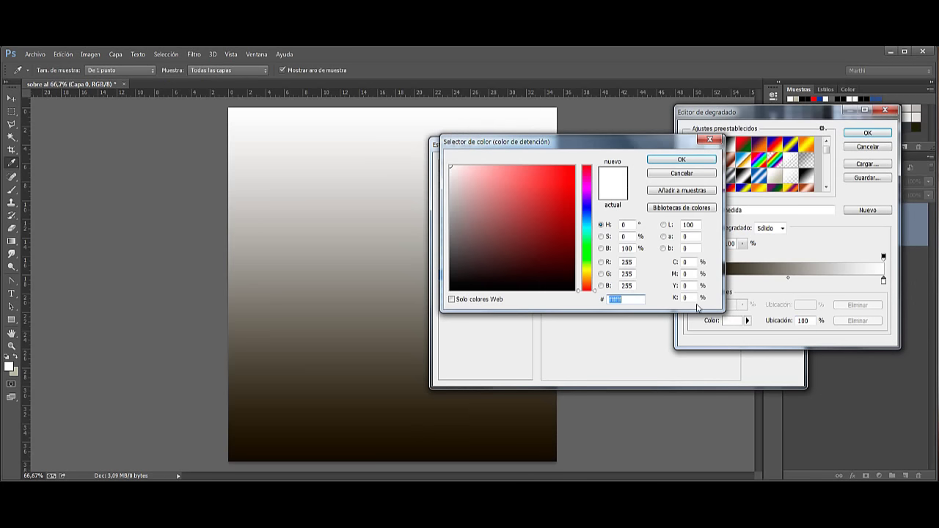
mouse_move(587, 289)
left_mouse_down()
mouse_move(586, 279)
mouse_move(551, 267)
left_mouse_up()
left_click(549, 261)
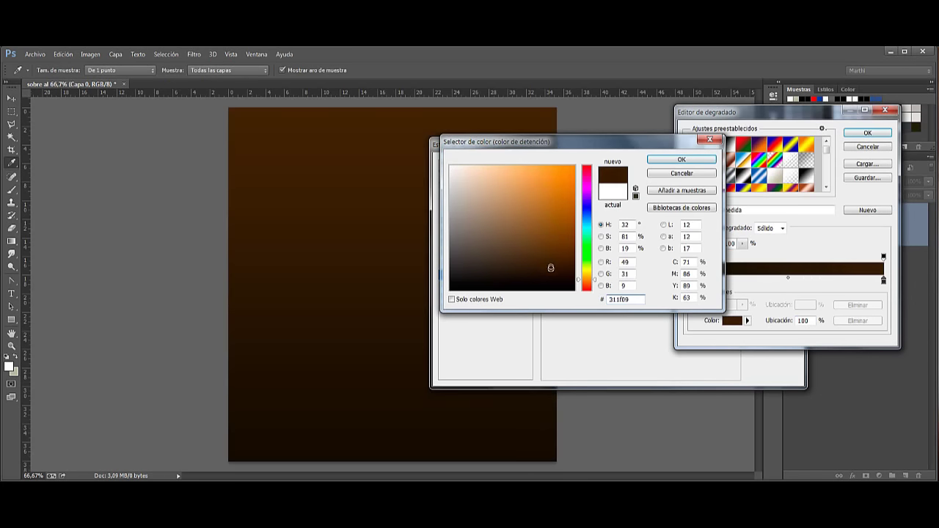
left_click(686, 161)
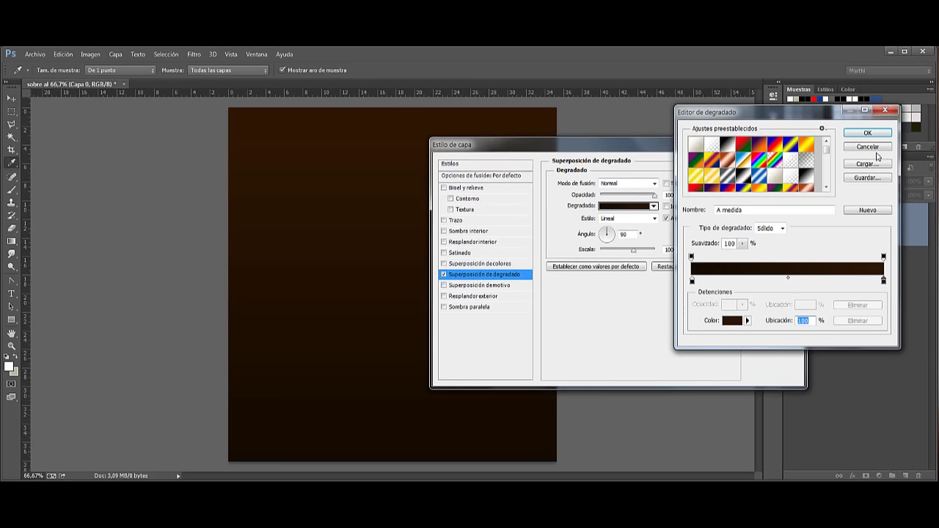
left_click(866, 133)
left_click(776, 166)
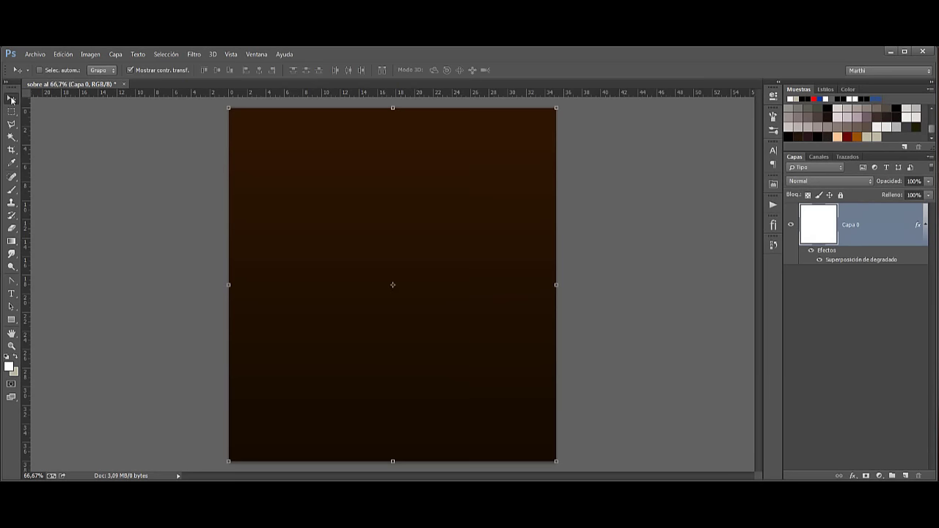
Place vertical and horizontal guides crossing at the canvas centre, then add empty Capa 1
left_click(130, 70)
left_click_drag(29, 236, 402, 235)
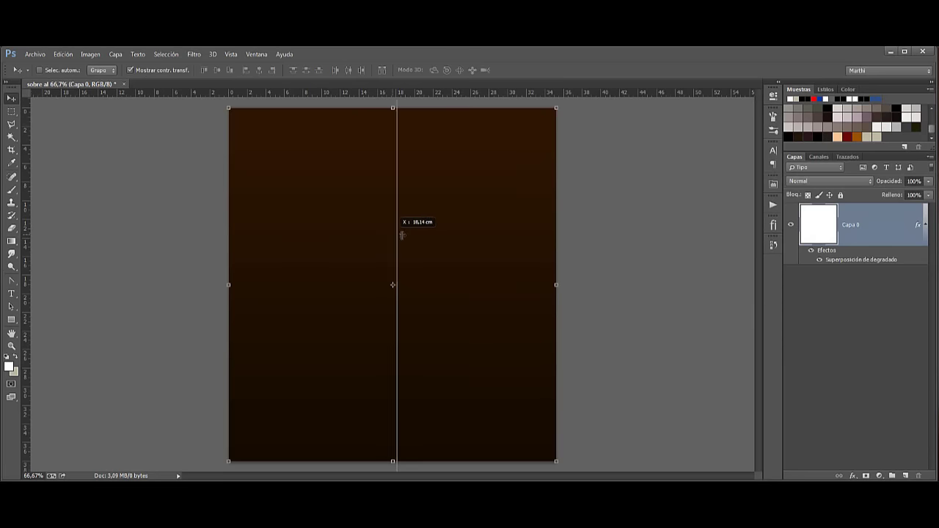
left_click_drag(402, 235, 393, 235)
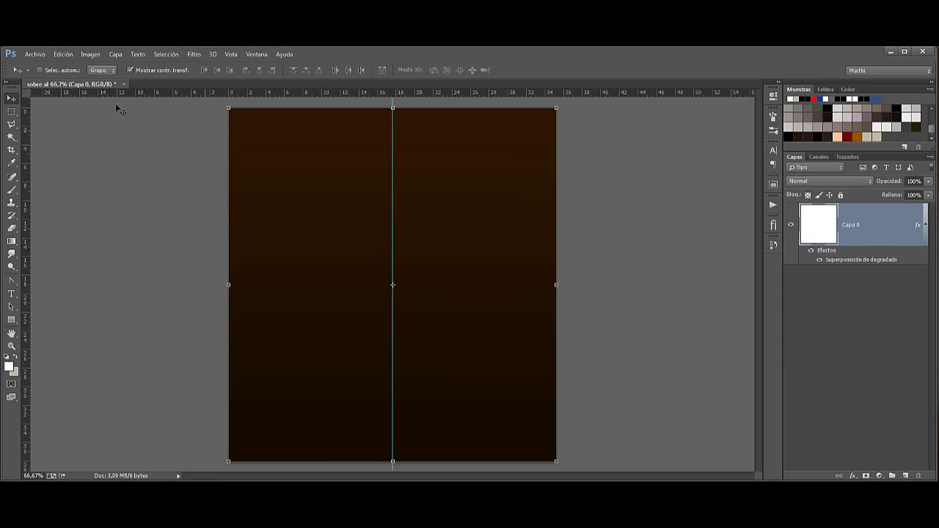
left_click_drag(174, 95, 195, 284)
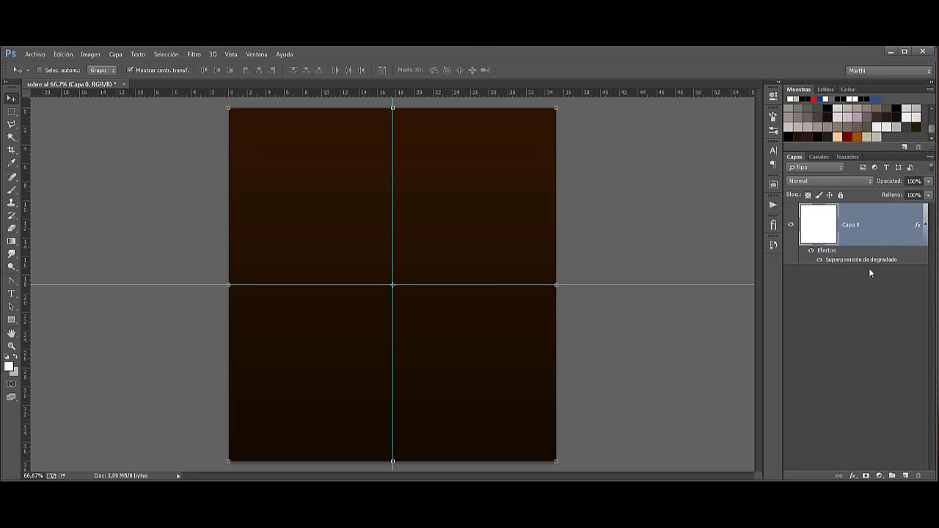
left_click(906, 476)
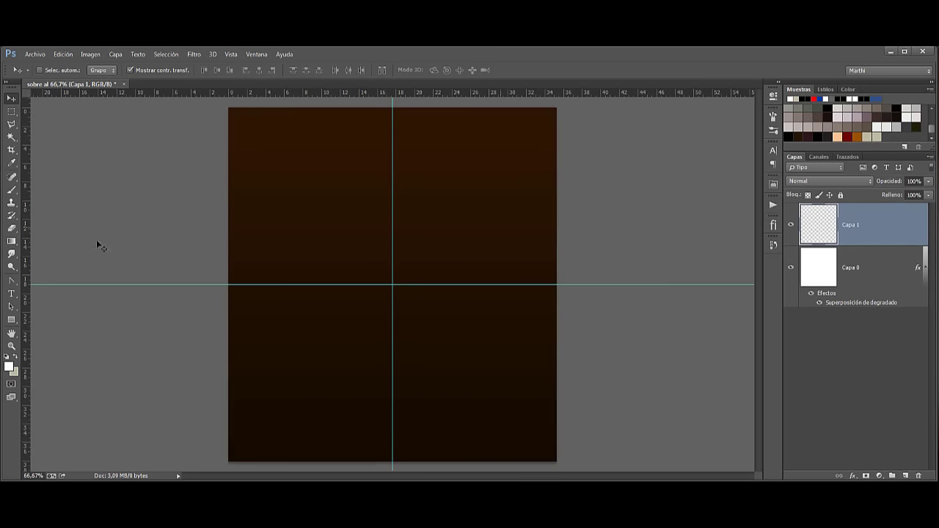
Set the foreground to beige #bebba0 (R190 G185 B160) and save it as a swatch
left_click(15, 357)
left_click(10, 366)
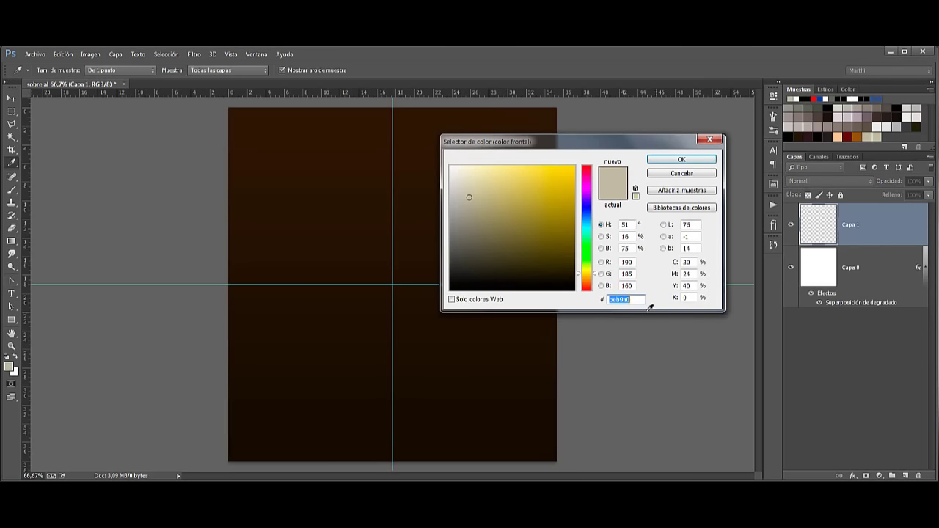
left_click(661, 191)
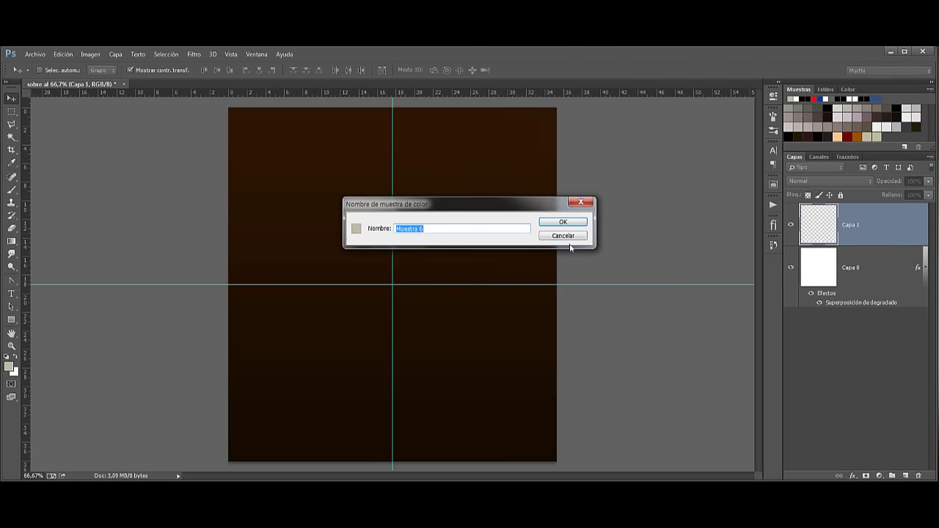
key("Return")
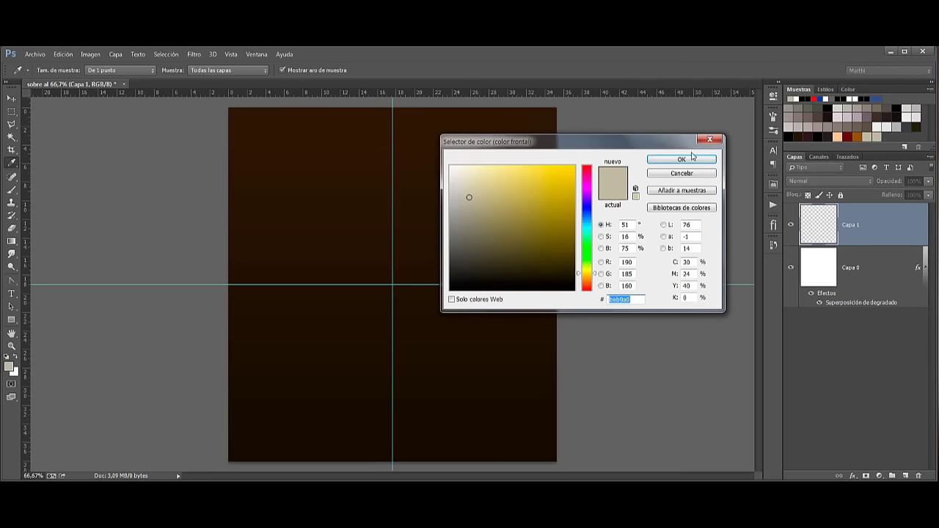
left_click(686, 159)
key("v")
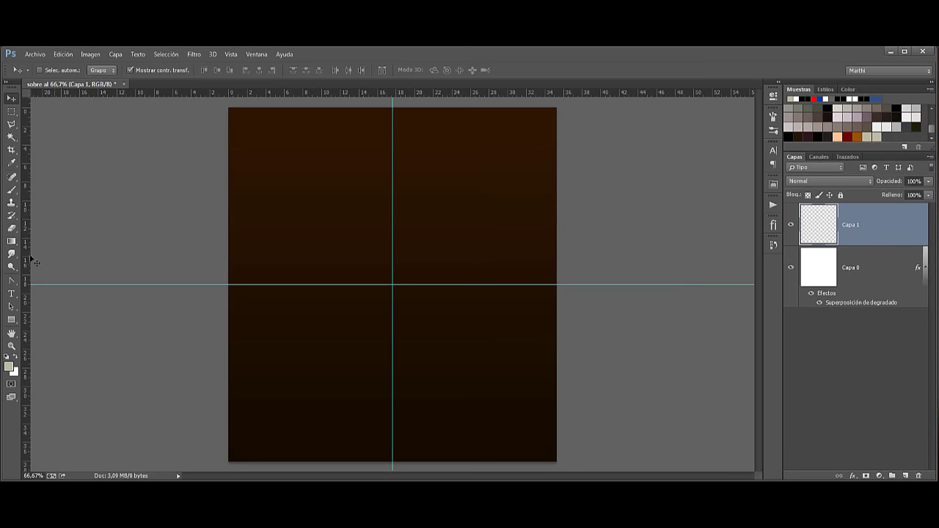
left_click_drag(11, 320, 55, 322)
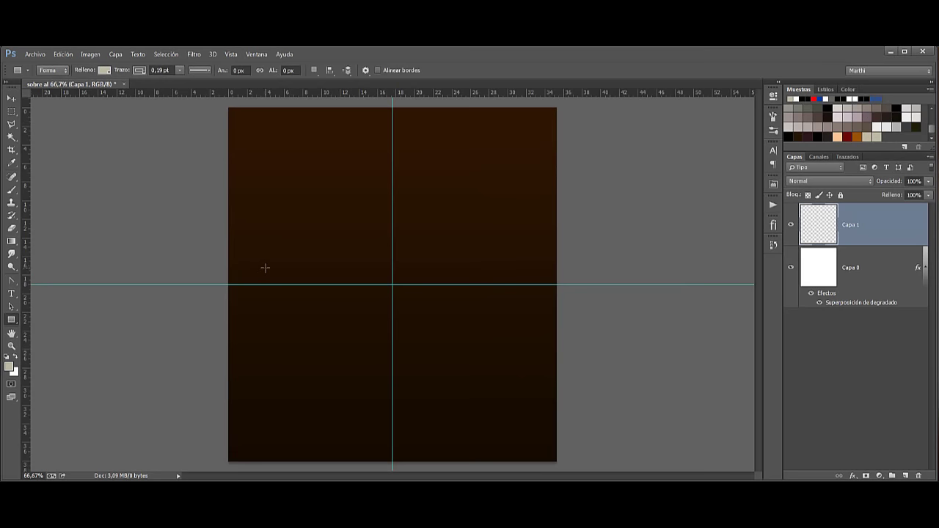
Draw a centred beige 779 × 498 px envelope body rectangle and add a new layer above it
left_click_drag(265, 269, 520, 427)
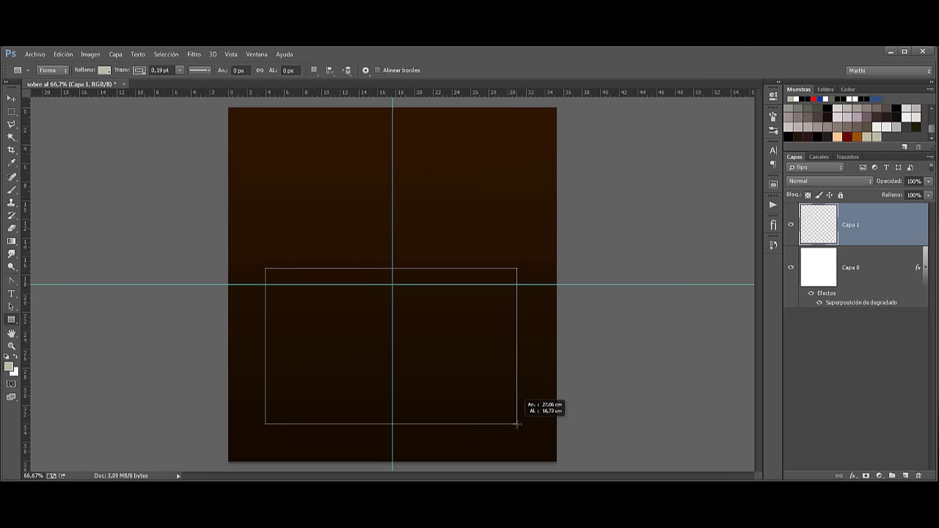
left_click_drag(520, 426, 520, 431)
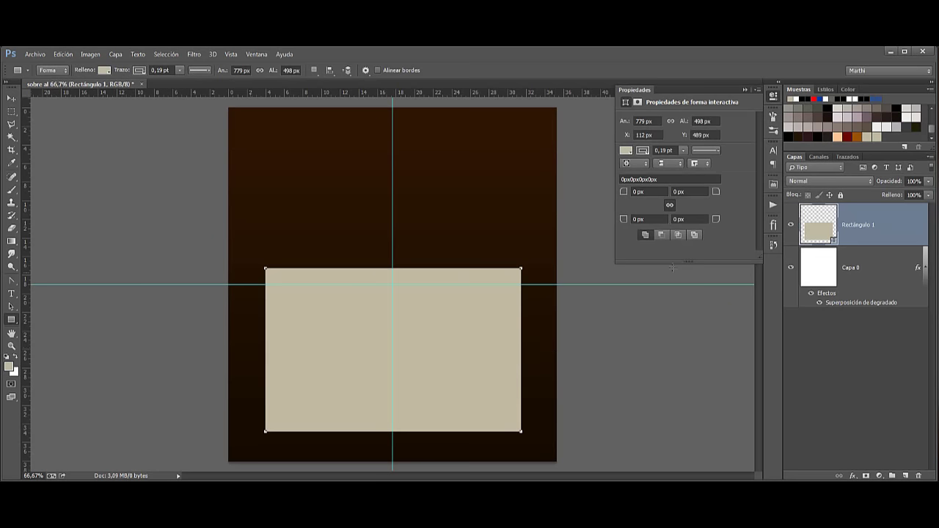
left_click(905, 475)
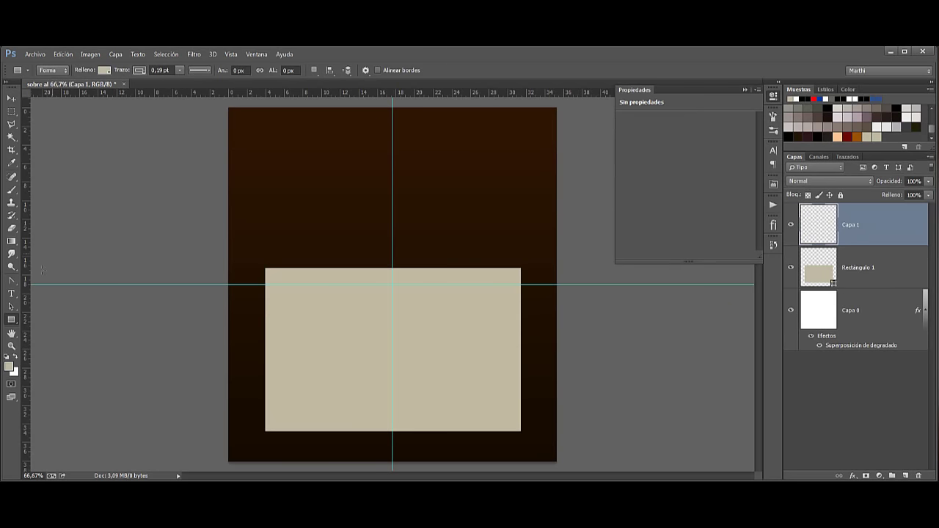
left_click(16, 282)
Draw a beige triangular flap from the rectangle's top corners to a peak at the top centre
left_click(58, 280)
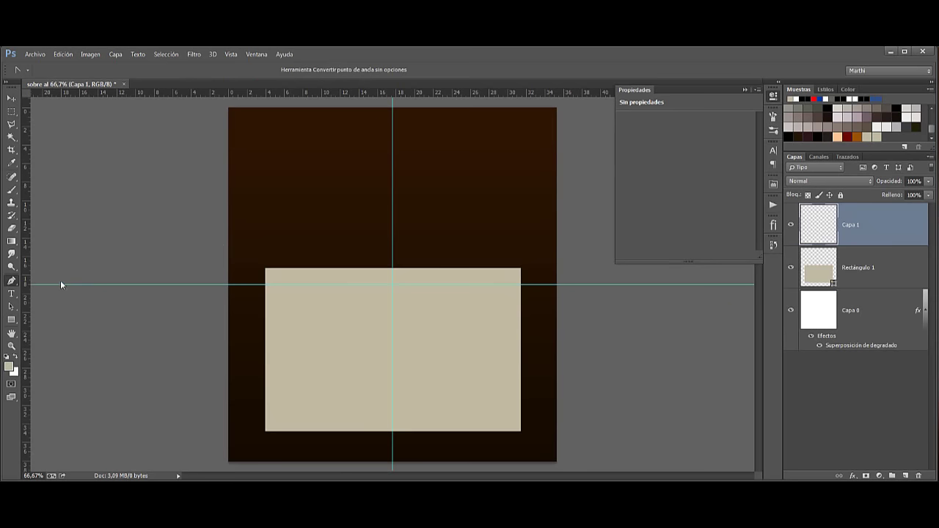
left_click(55, 71)
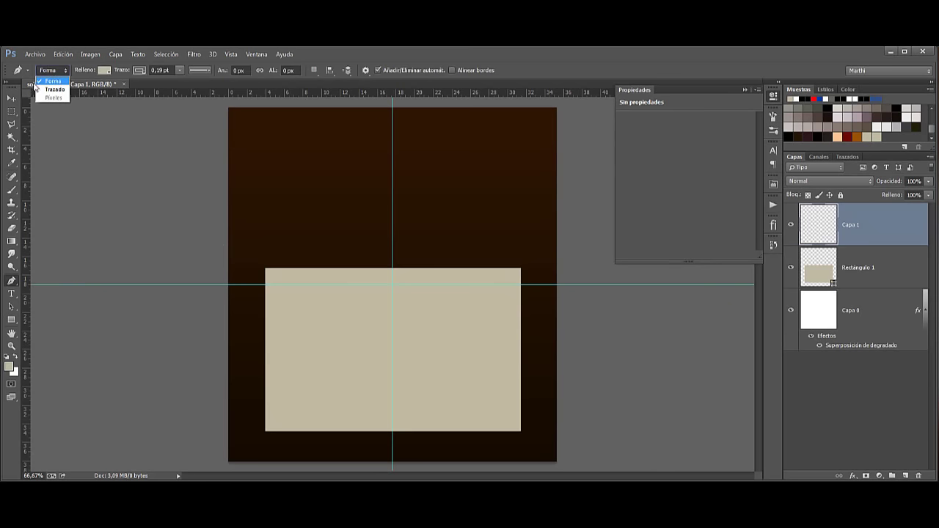
left_click(266, 270)
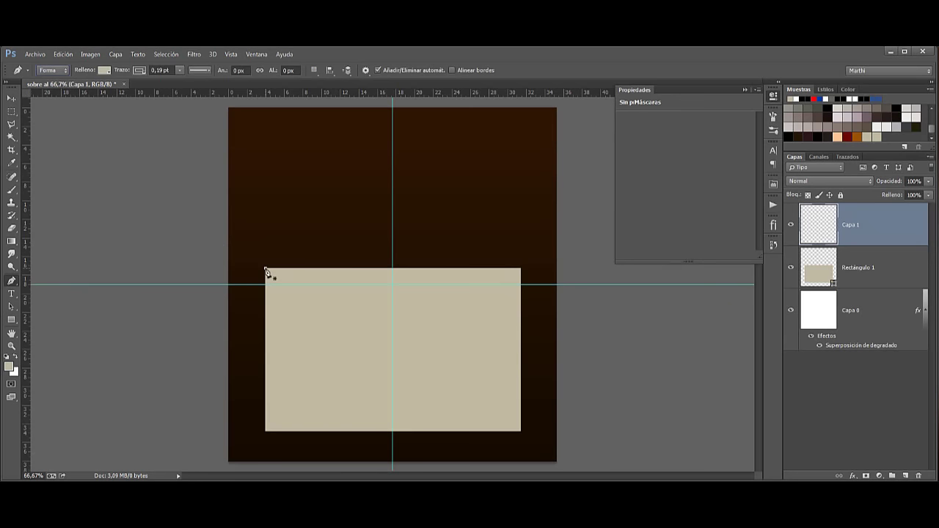
left_click(393, 163)
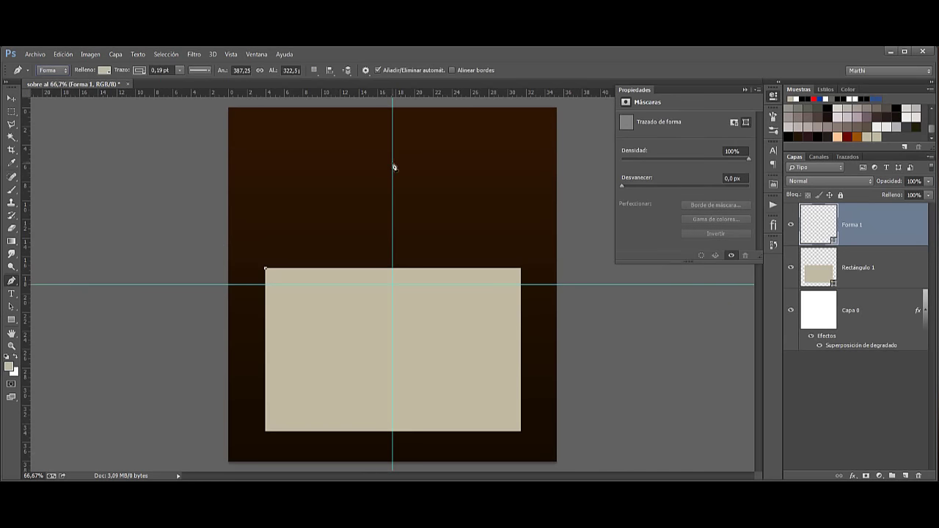
left_click(520, 269)
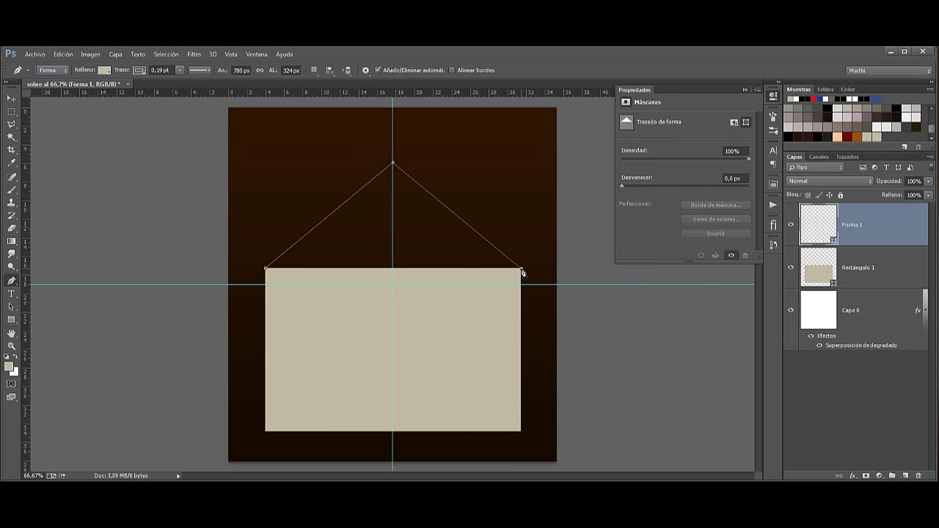
left_click(265, 269)
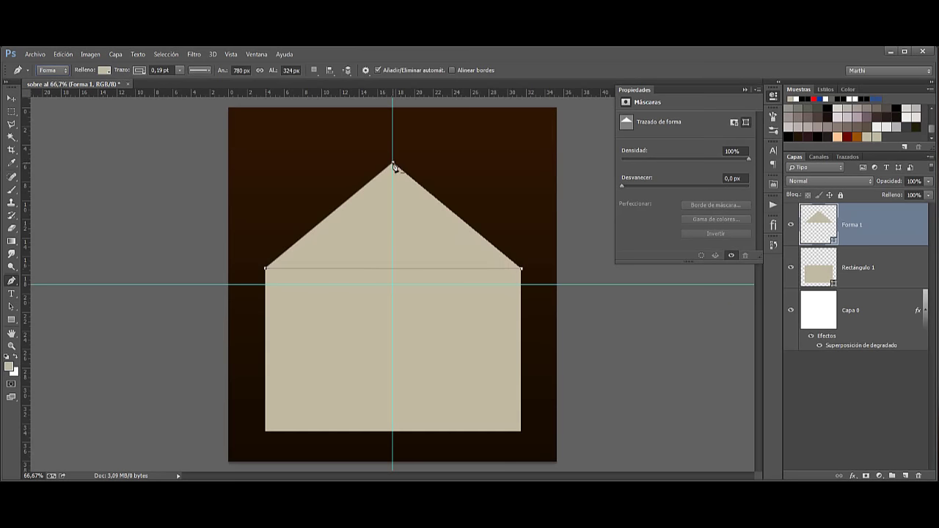
Round the flap's sharp apex into a soft curve with Convert Anchor Point
right_click(16, 285)
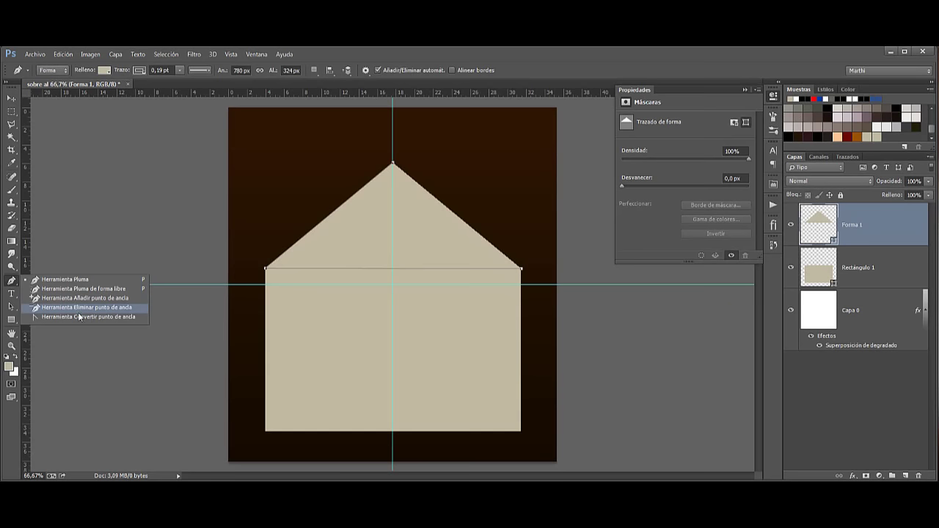
left_click(111, 318)
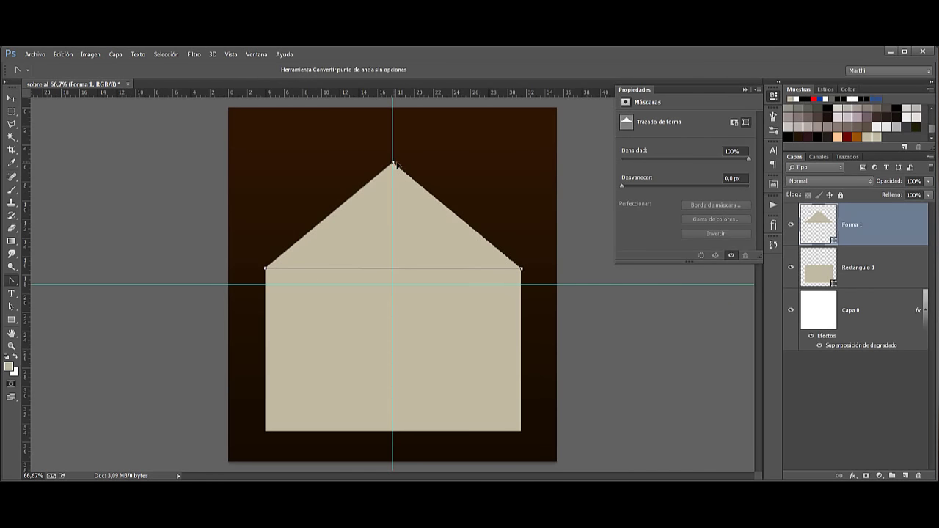
left_click_drag(393, 162, 408, 164)
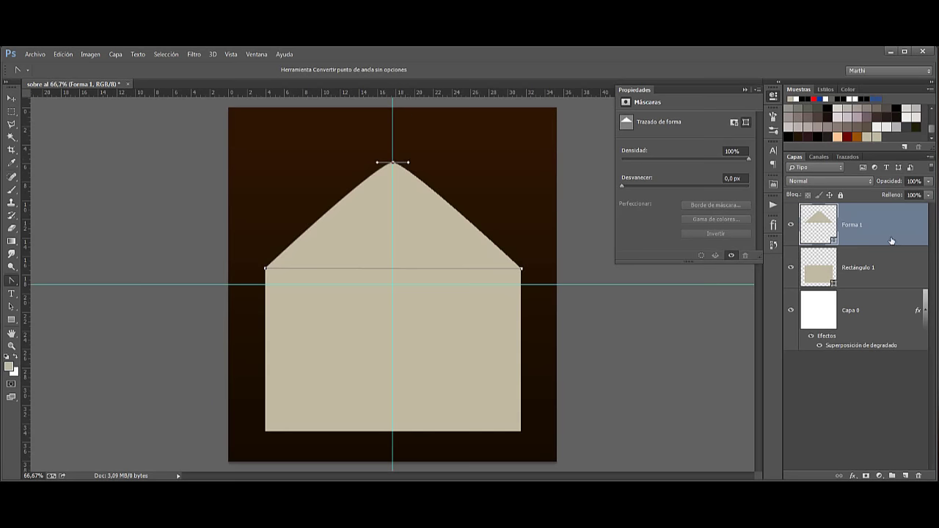
Duplicate the flap shape and fill the copy white
key("ctrl+j")
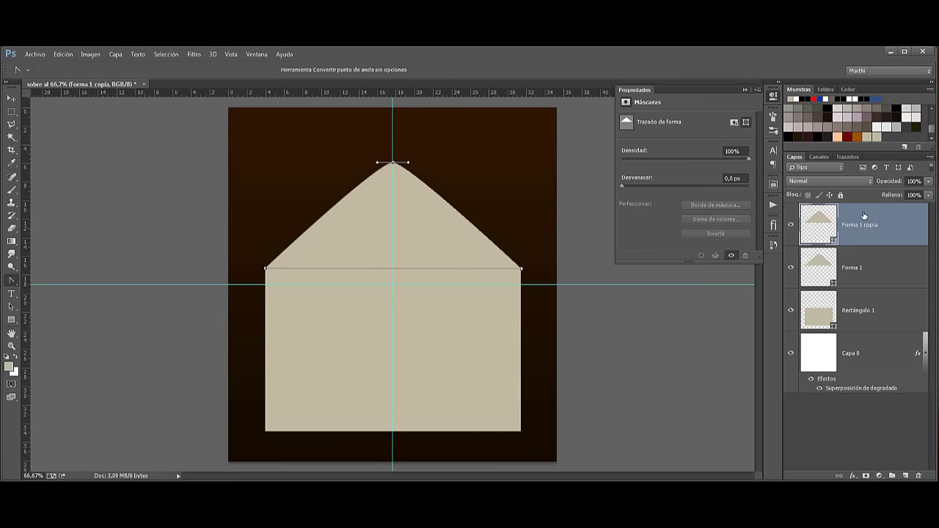
double_click(820, 217)
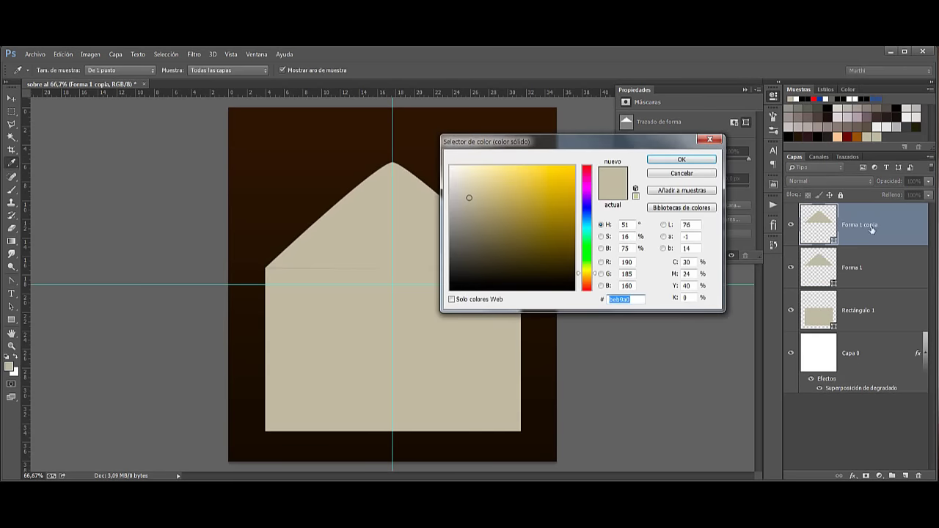
left_click(450, 163)
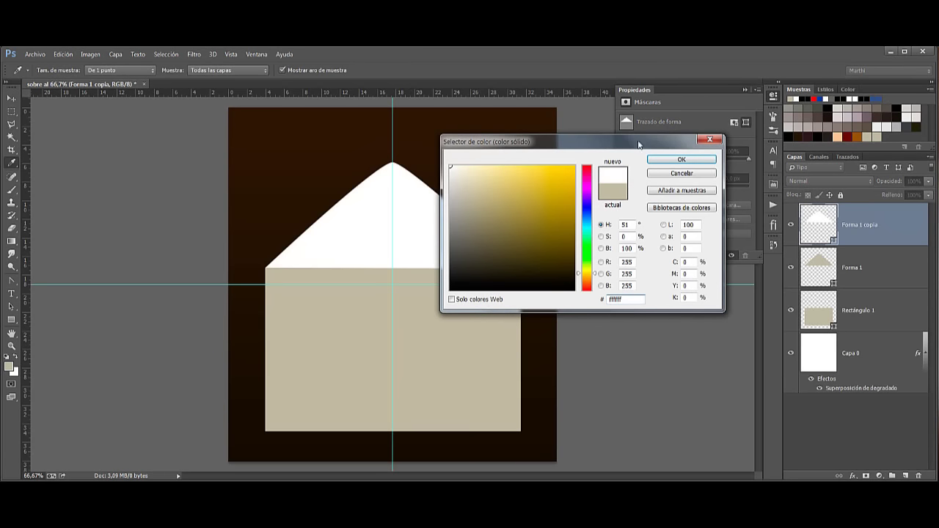
left_click(681, 159)
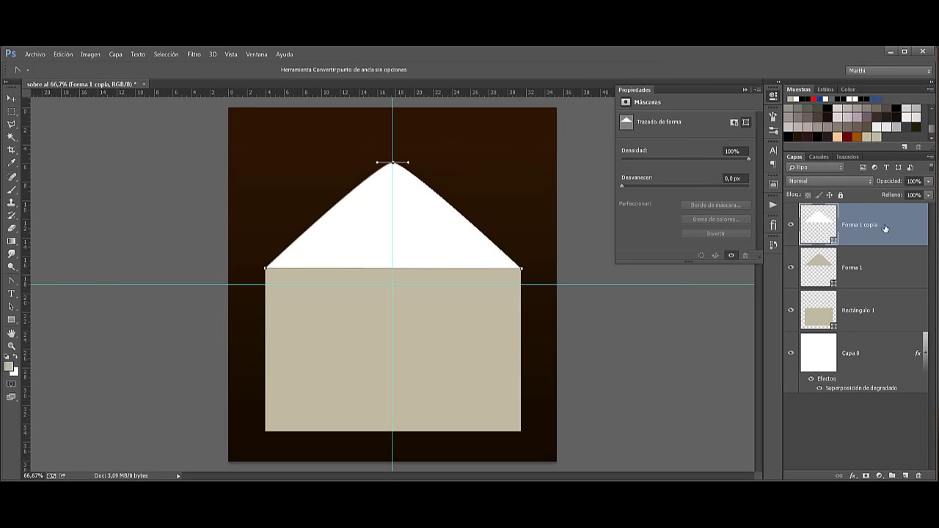
Scale the white flap copy to 90% width and 93.52% height
key("ctrl+t")
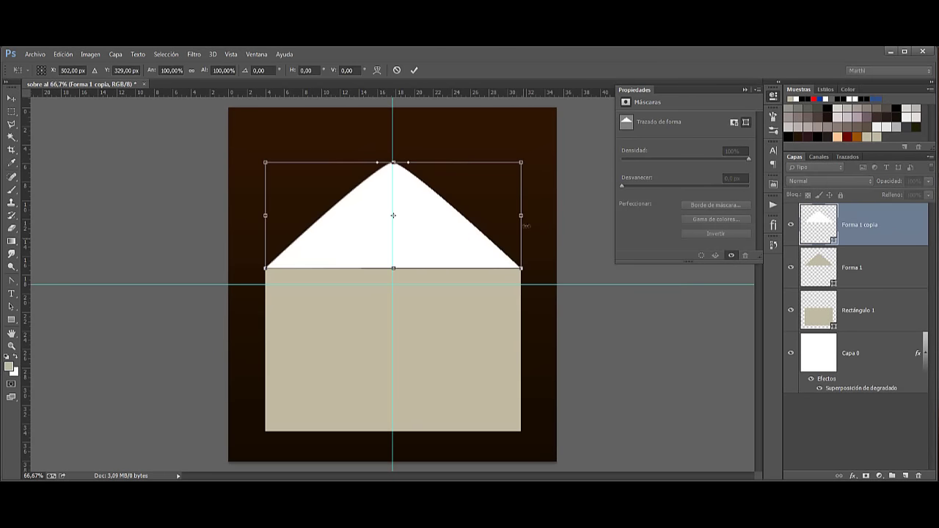
left_click_drag(520, 216, 508, 217)
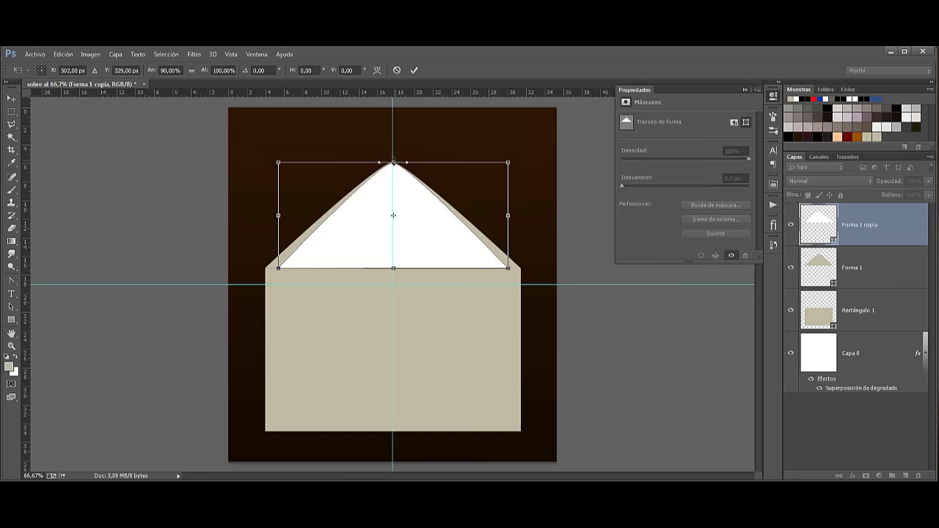
left_click_drag(393, 163, 394, 169)
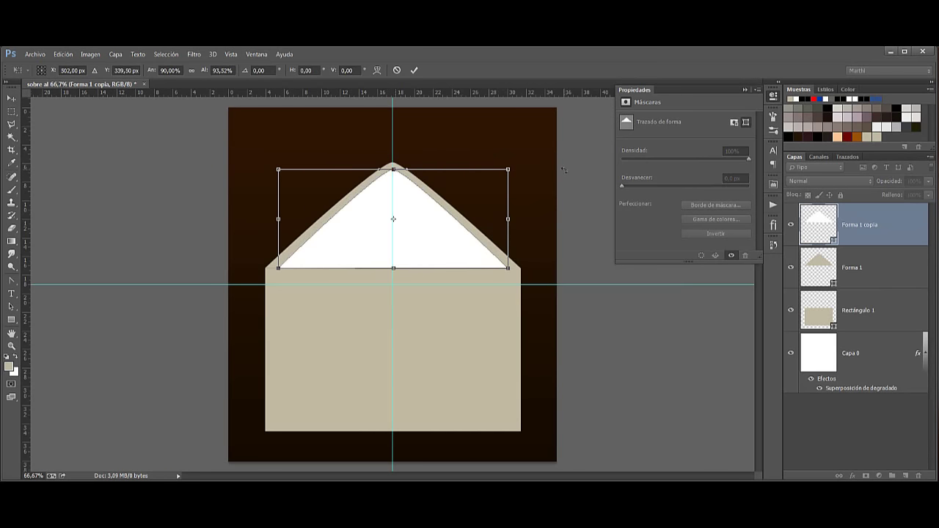
left_click(414, 71)
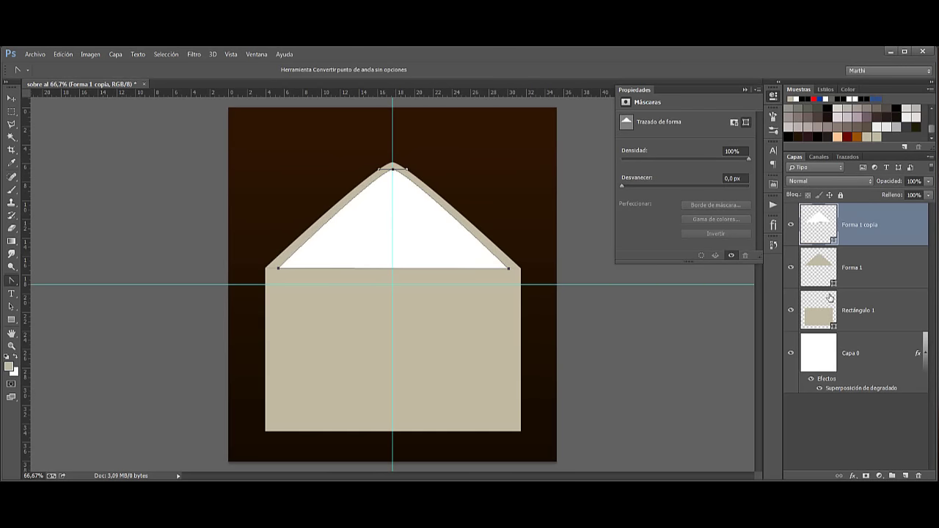
Rename the rectangle, flap and white flap layers to 1, 2 and 3
double_click(855, 310)
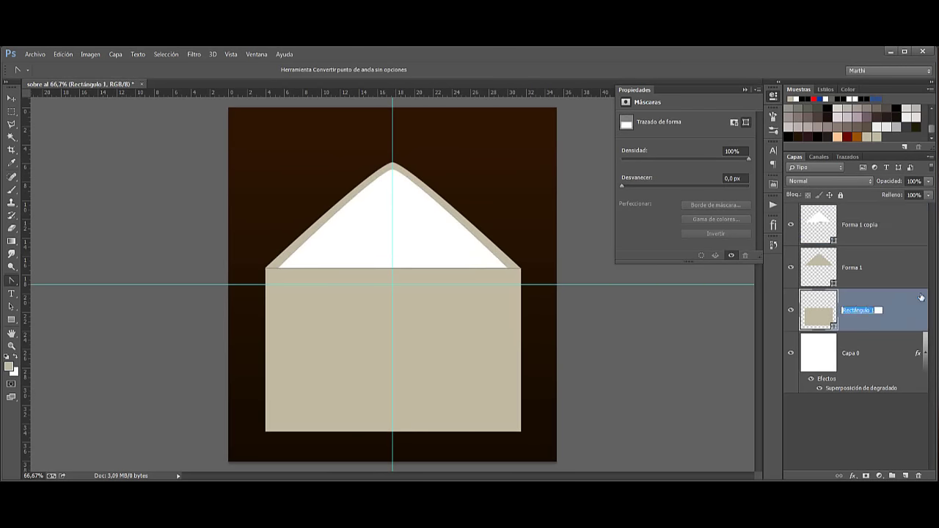
key("BackSpace")
key("Return")
double_click(853, 271)
type("2")
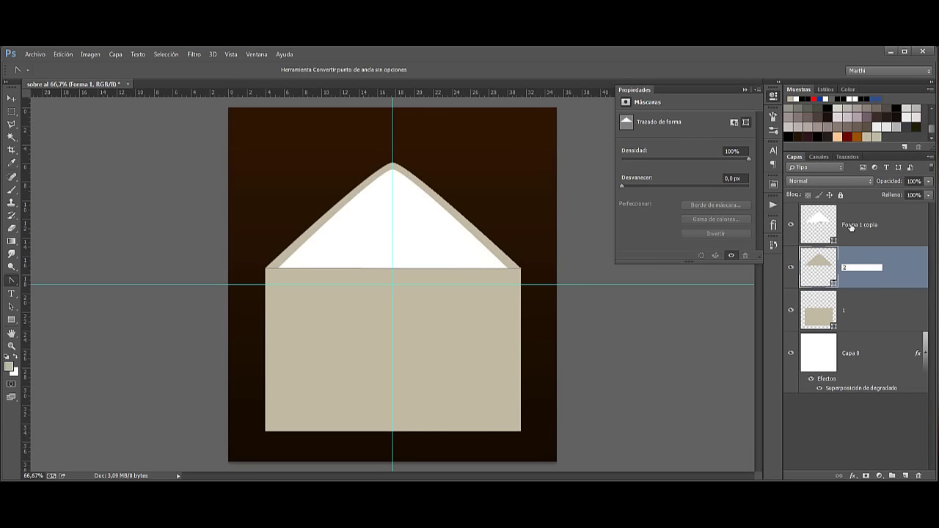
key("Return")
double_click(858, 224)
type("3")
key("Return")
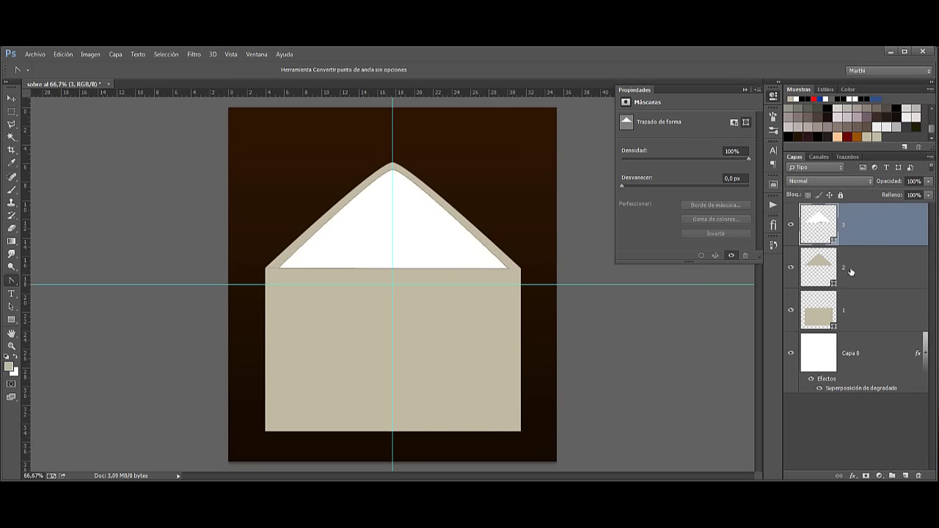
Duplicate layer 2, bring the copy to the top of the stack, and name it 4
left_click(872, 259)
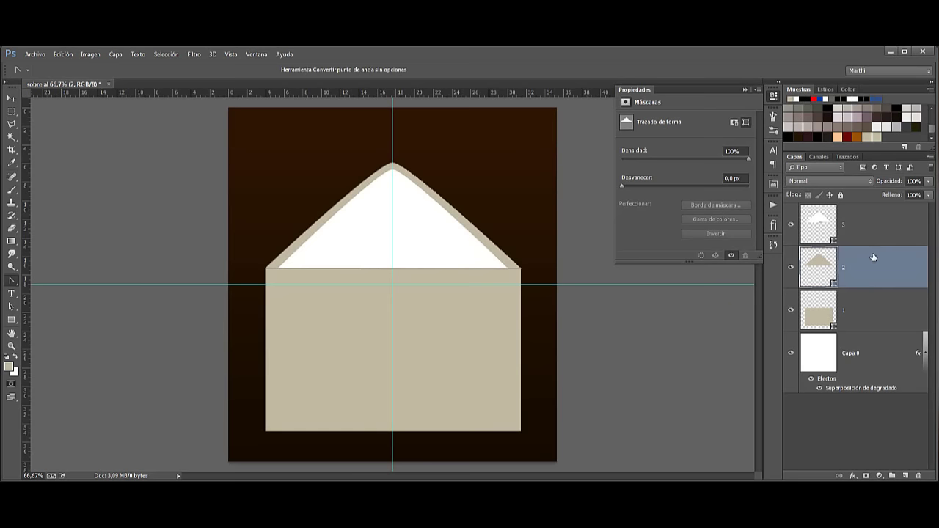
key("ctrl+j")
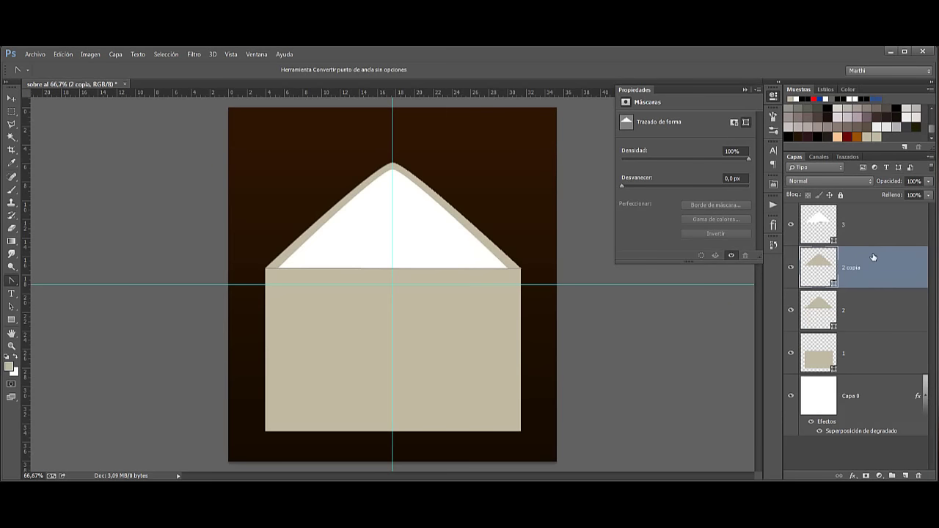
key("ctrl+bracketright")
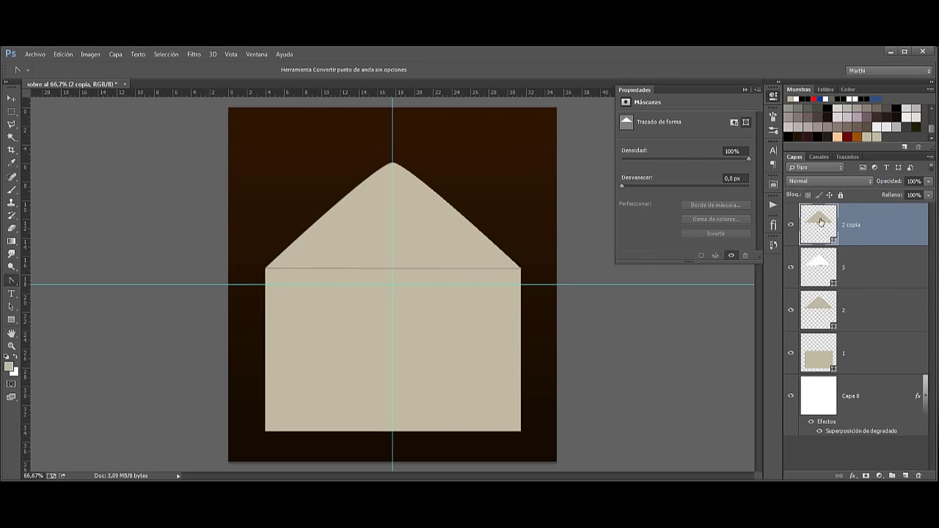
double_click(848, 226)
type("4")
key("Return")
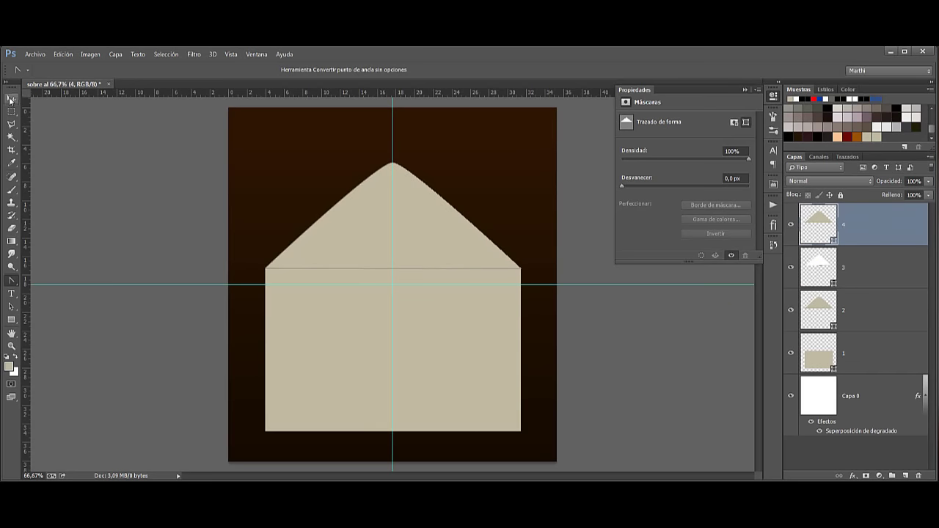
key("ctrl+t")
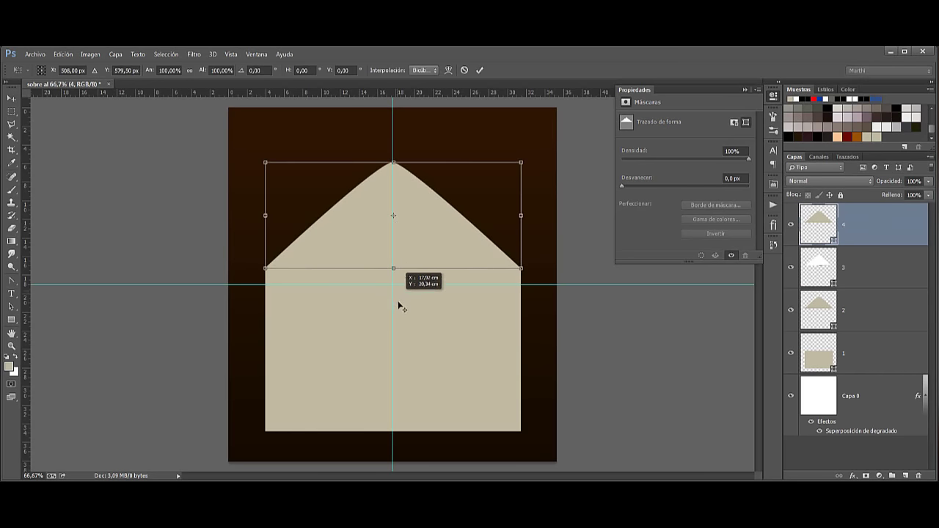
Slide the layer 4 beige flap copy down to the rectangle's bottom to form the front fold
left_click_drag(413, 263, 413, 418)
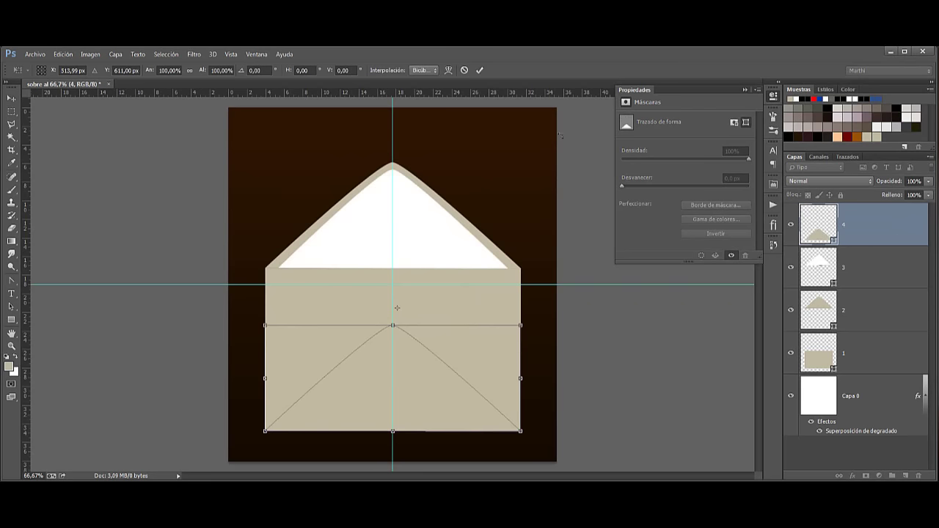
left_click(479, 70)
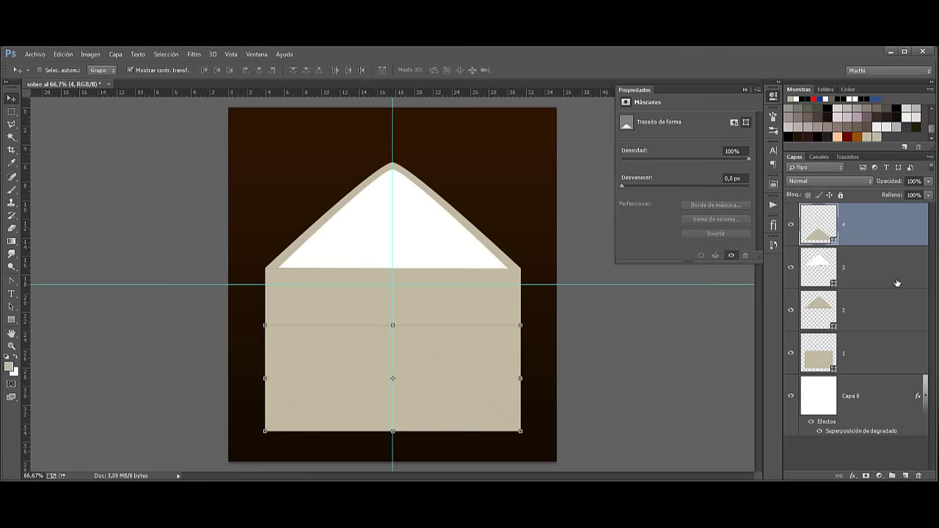
left_click(883, 302)
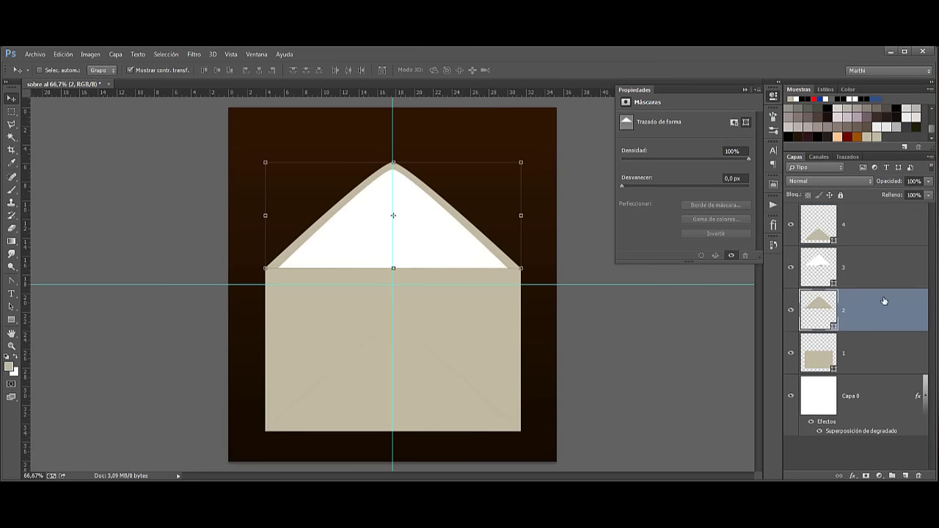
Add a new layer above layer 2 and set up the Rectangle tool with a white fill
left_click(905, 475)
left_click(11, 320)
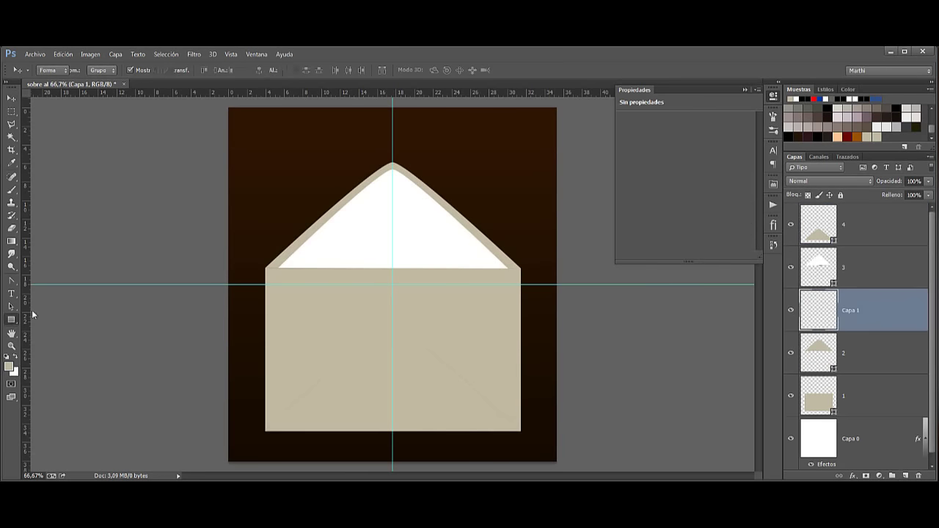
left_click(15, 357)
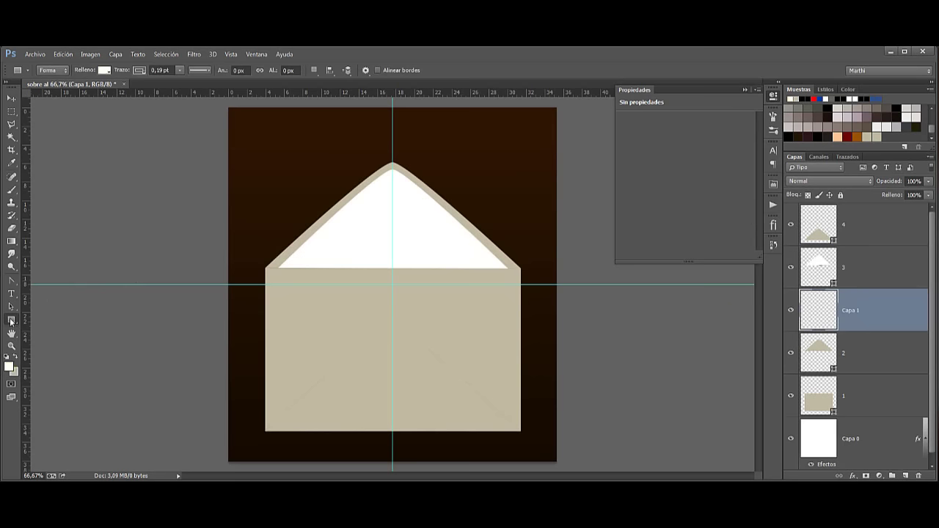
right_click(11, 320)
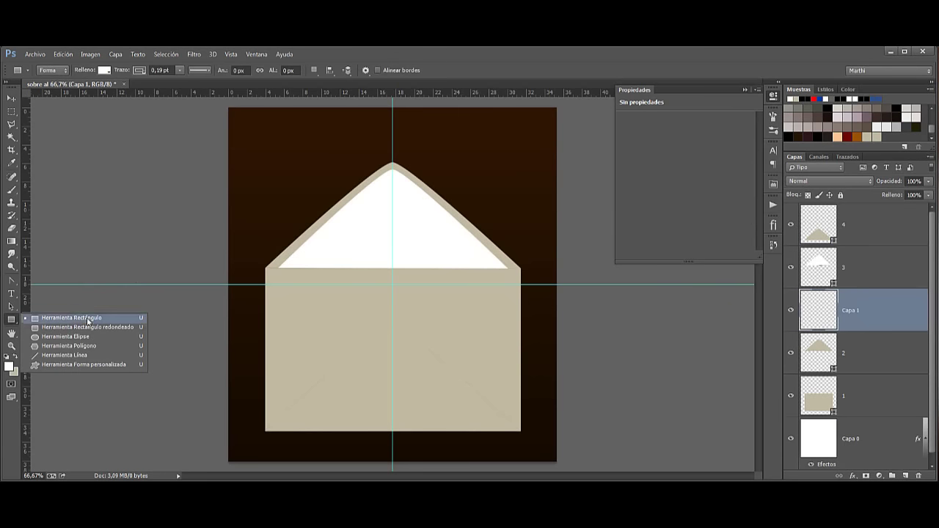
left_click(277, 267)
Draw the white 706 × 395 px Rectángulo 1 lining, then add an empty layer above layer 4
mouse_move(276, 267)
left_mouse_down()
mouse_move(498, 337)
mouse_move(506, 394)
left_mouse_up()
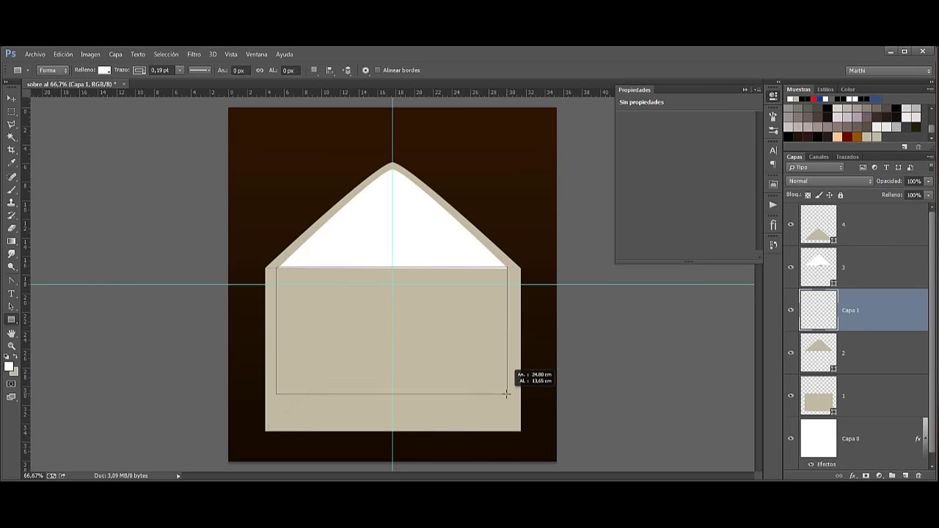
left_click_drag(506, 394, 507, 397)
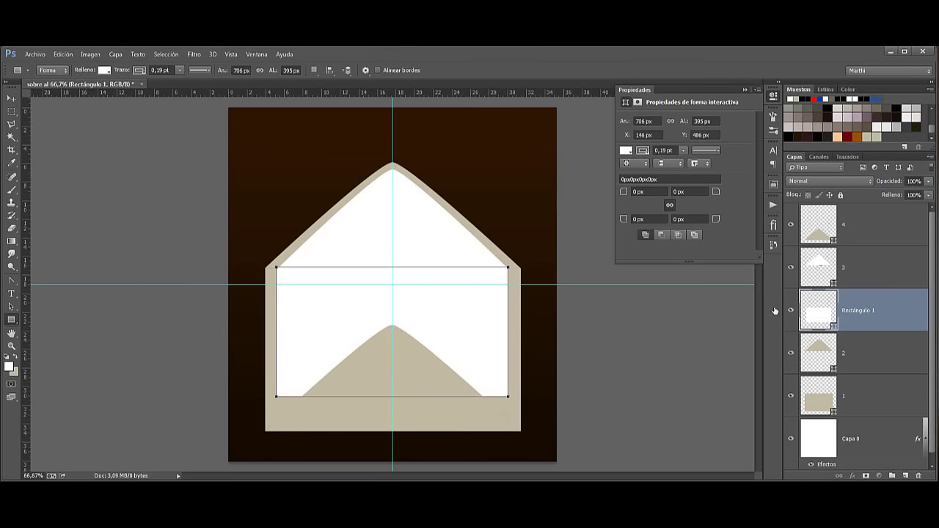
left_click(868, 223)
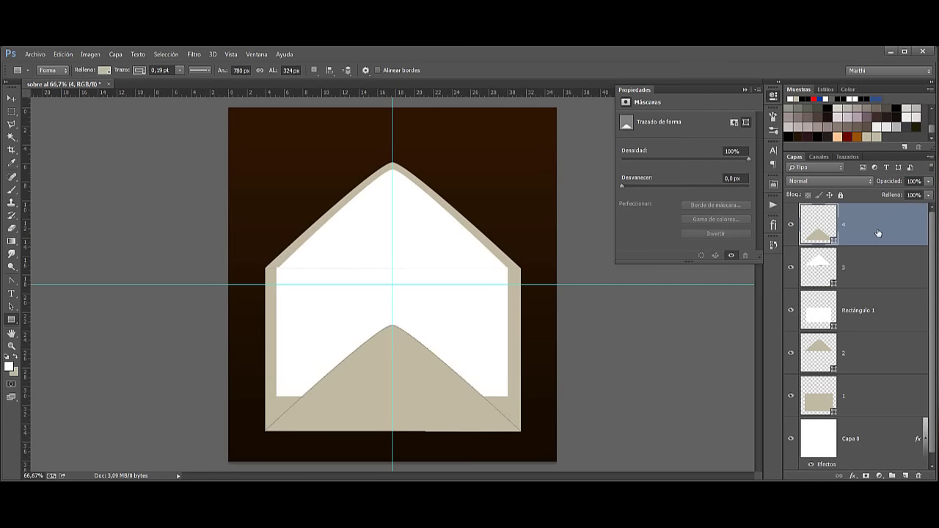
left_click(906, 476)
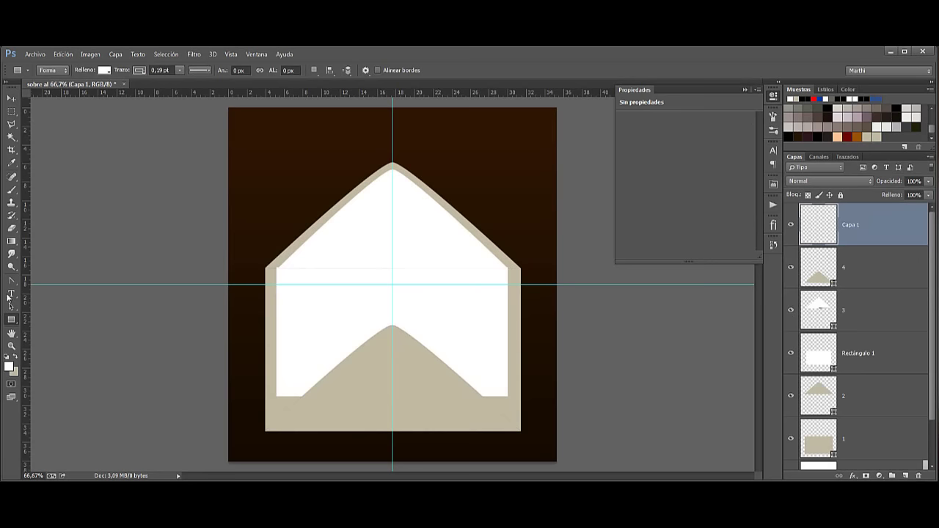
Draw the left flap triangle with the Pen tool: left corner, centre, bottom-left corner
right_click(12, 283)
left_click(61, 280)
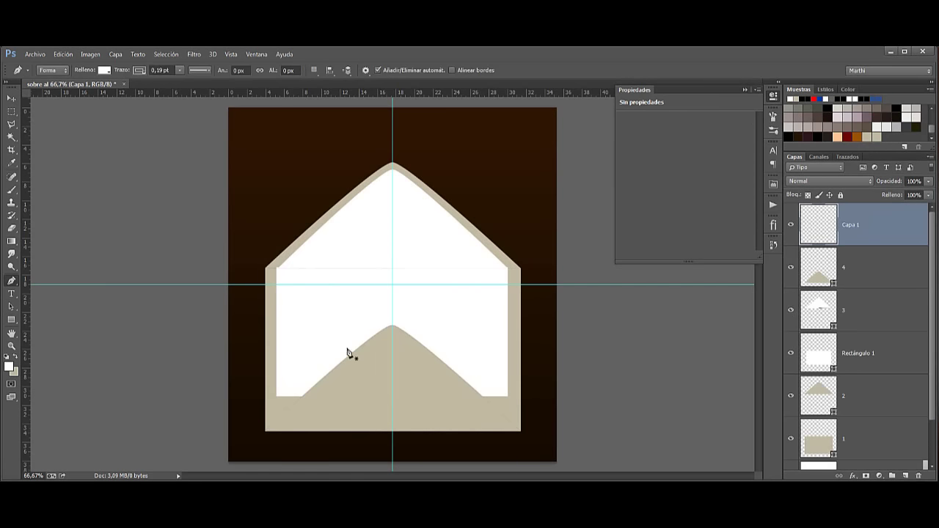
left_click(265, 270)
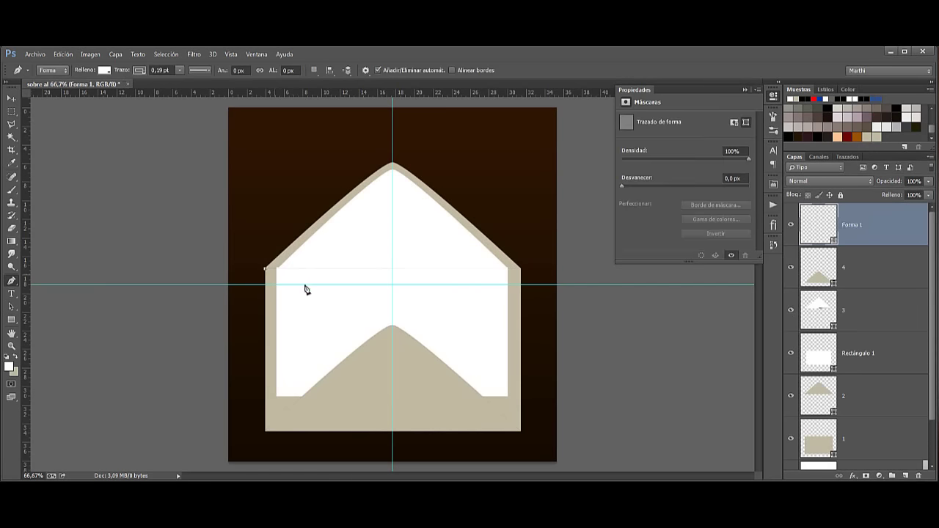
left_click(386, 332)
left_click(15, 358)
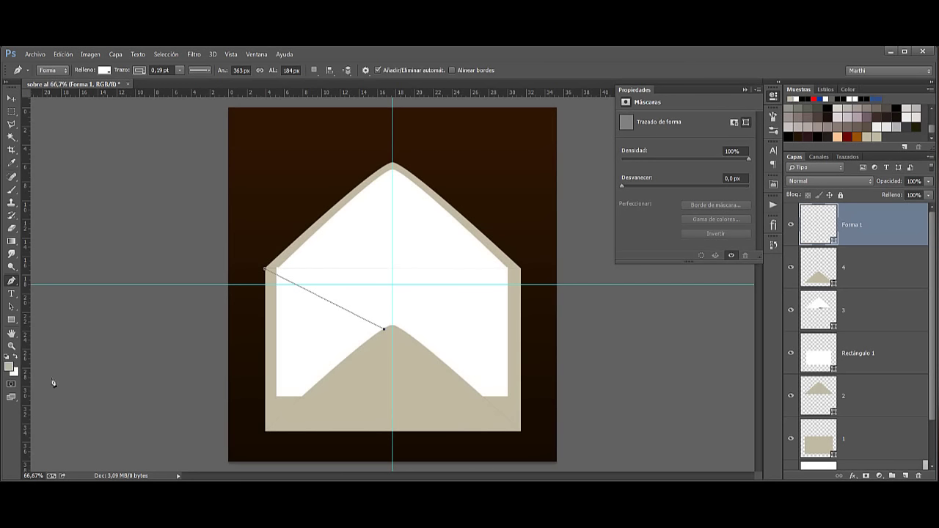
left_click(267, 432)
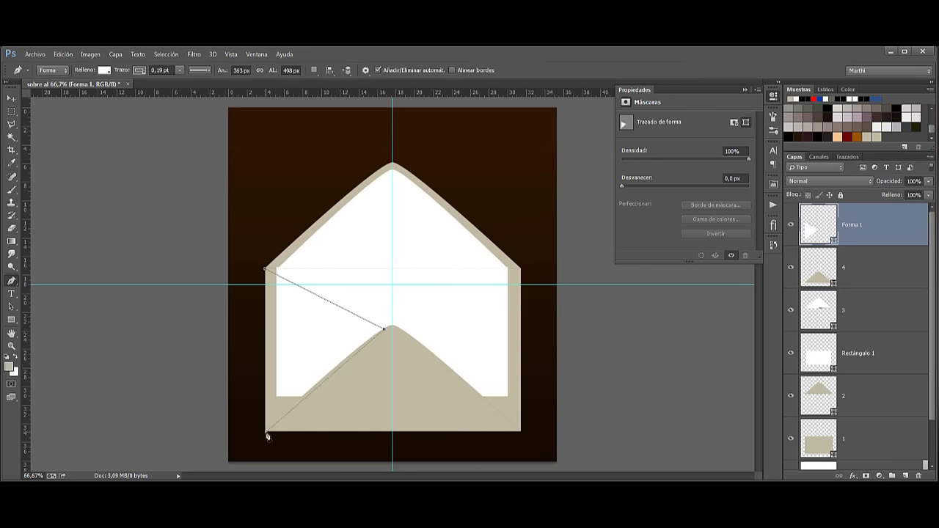
left_click(266, 270)
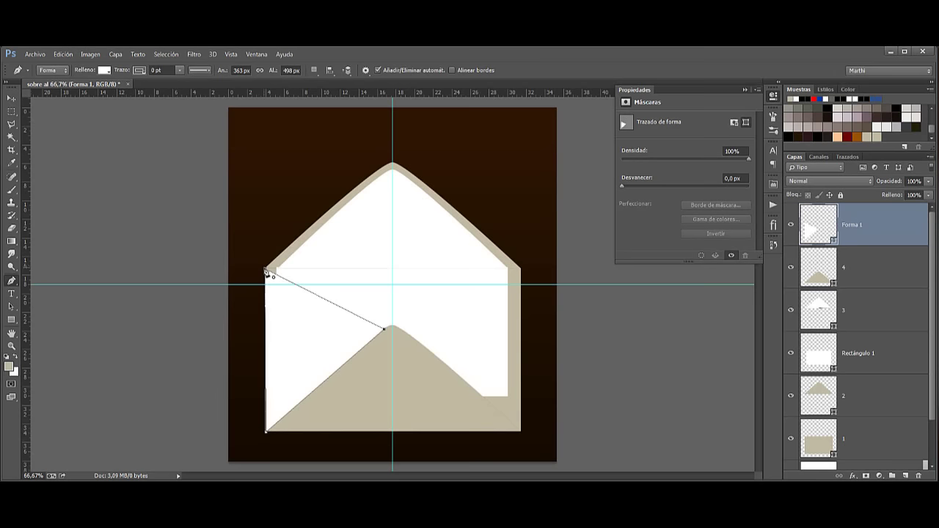
Fill the Forma 1 flap with the envelope's beige, beb9a0
double_click(805, 232)
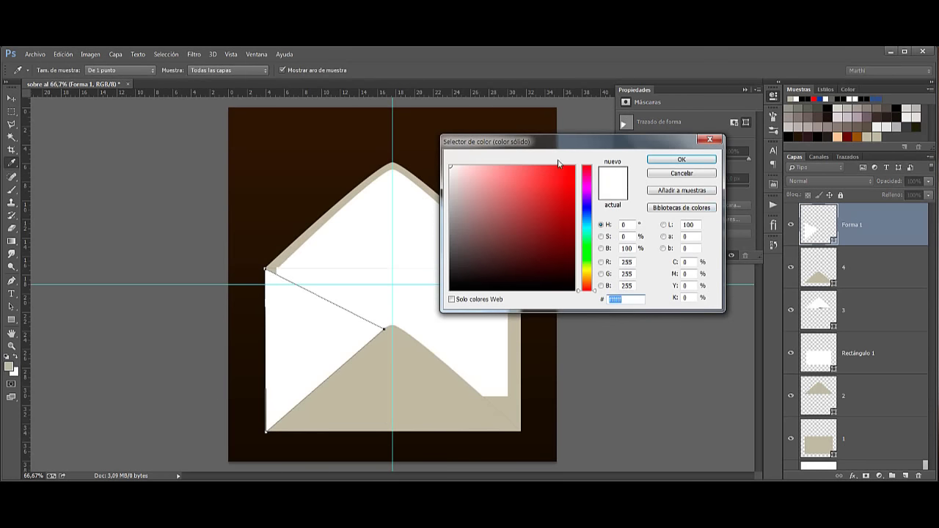
left_click(879, 134)
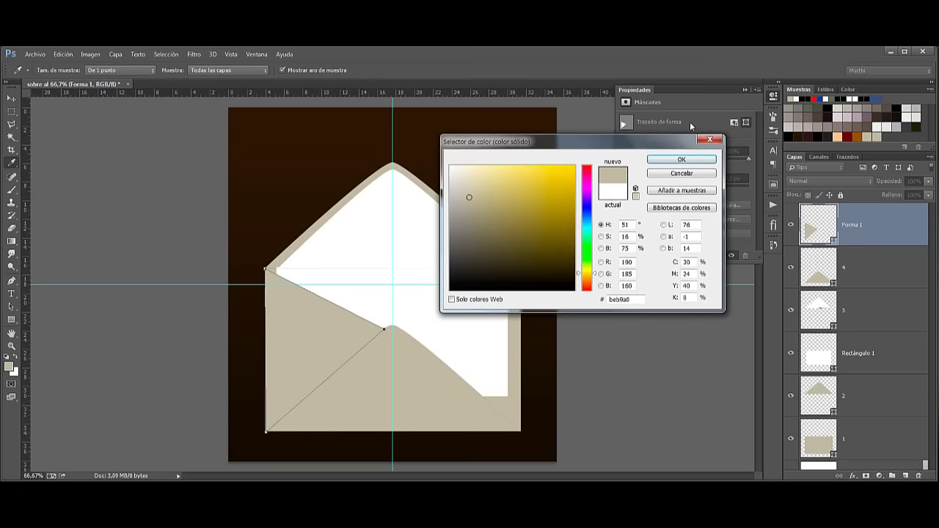
left_click(681, 159)
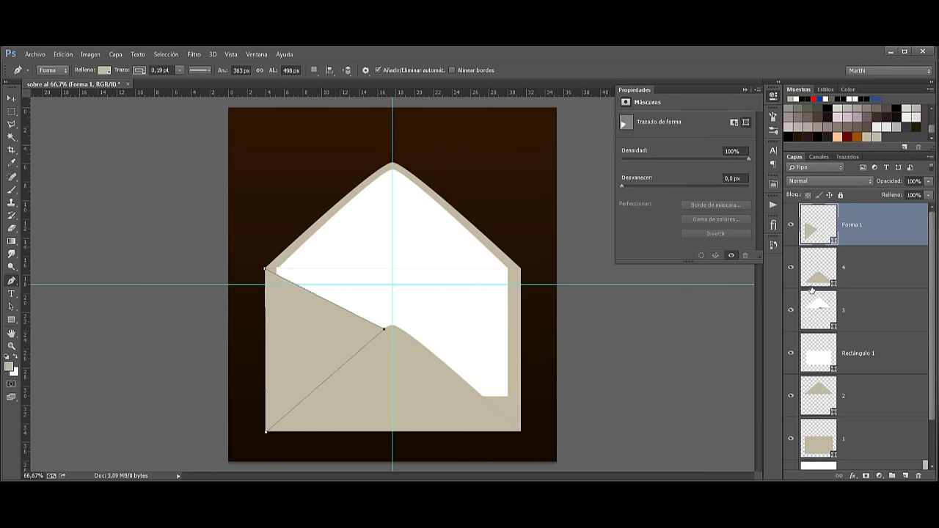
On a new layer, draw the Forma 2 right flap: right corner, centre, bottom-right corner
left_click(907, 475)
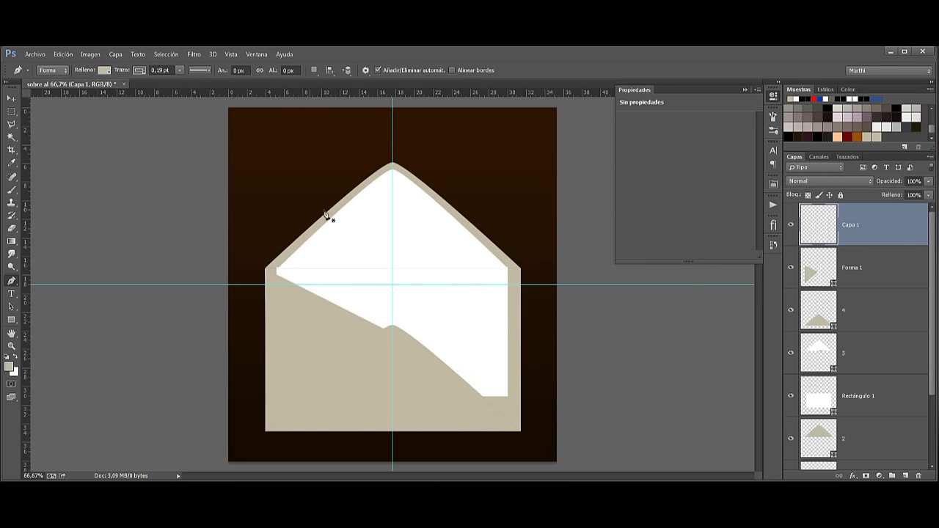
left_click(520, 269)
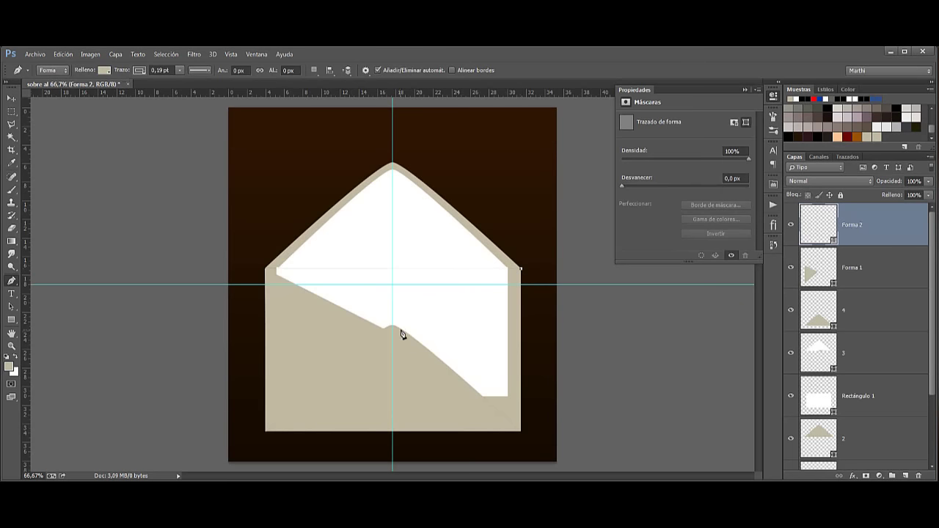
left_click(402, 331)
left_click(520, 431)
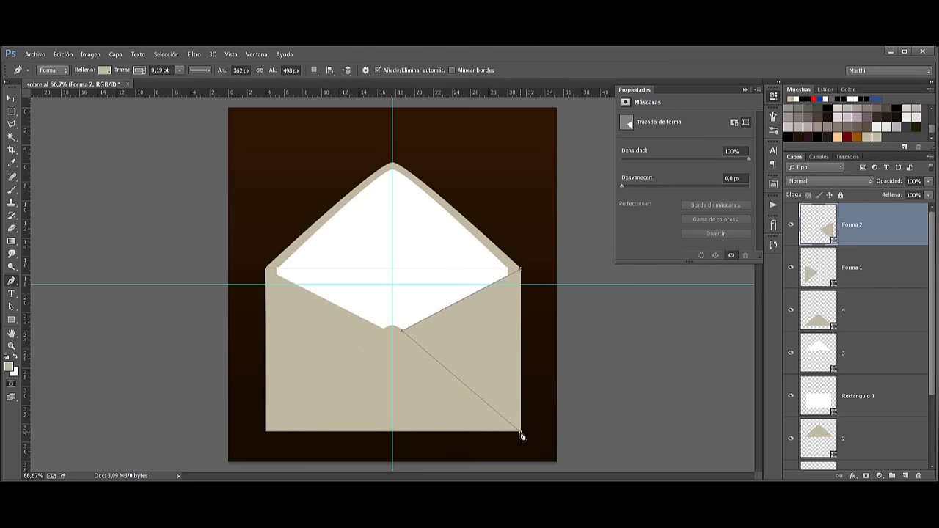
left_click(522, 273)
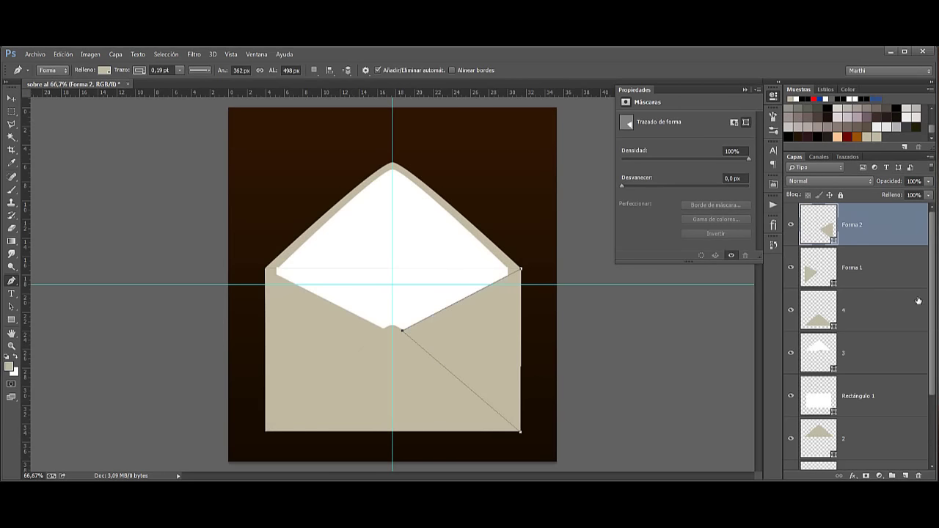
scroll(873, 330, "down", 2)
left_click(874, 355)
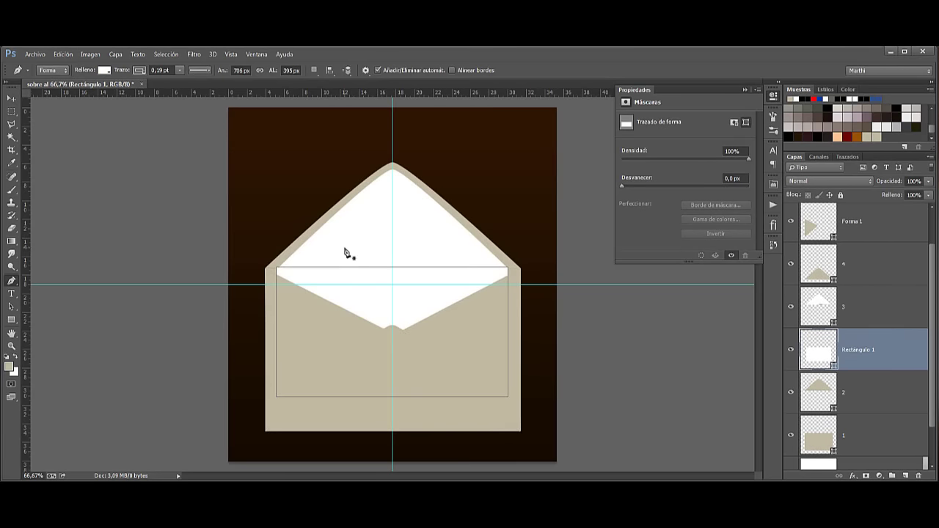
Widen the white Rectángulo 1 lining slightly to the right with Free Transform
key("ctrl+t")
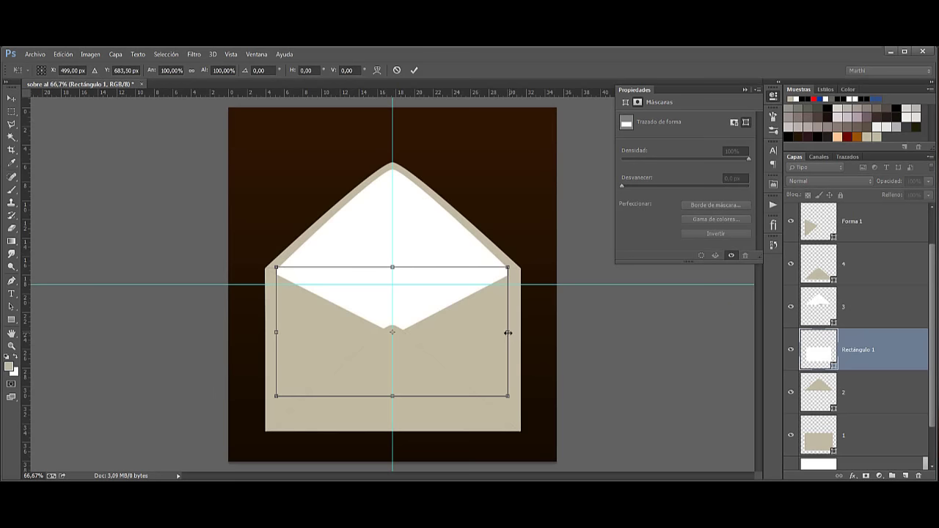
left_click_drag(508, 332, 506, 332)
left_click(415, 69)
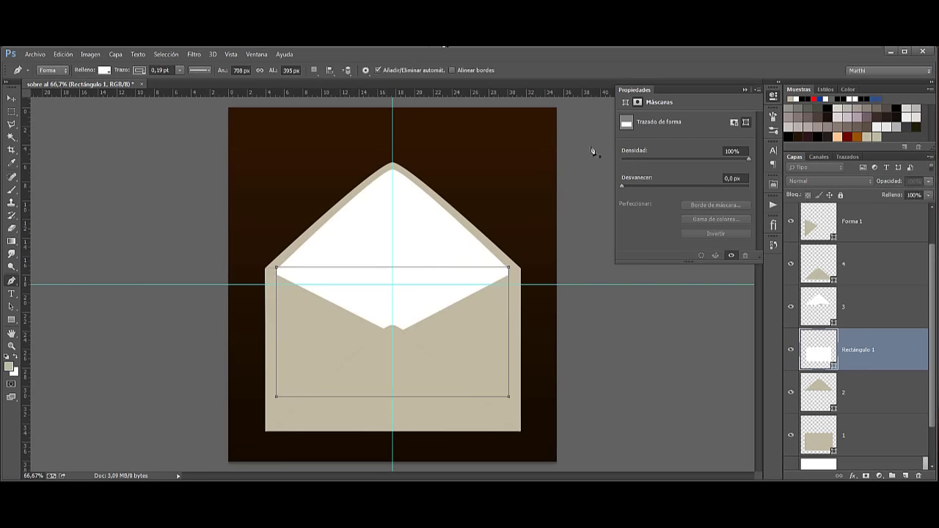
left_click(888, 311)
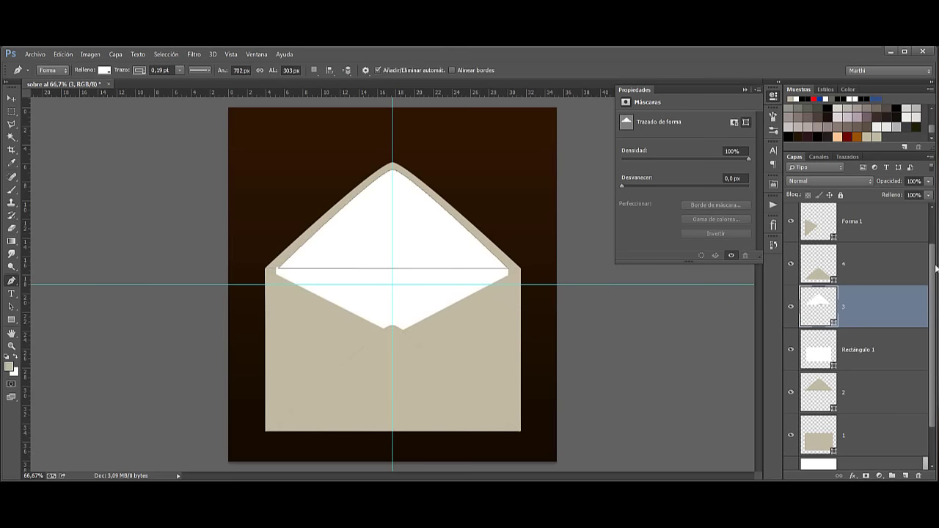
scroll(935, 270, "up", 1)
Rename layers Forma 1, Forma 2 and Rectángulo 1 to 5, 6 and 7
double_click(855, 267)
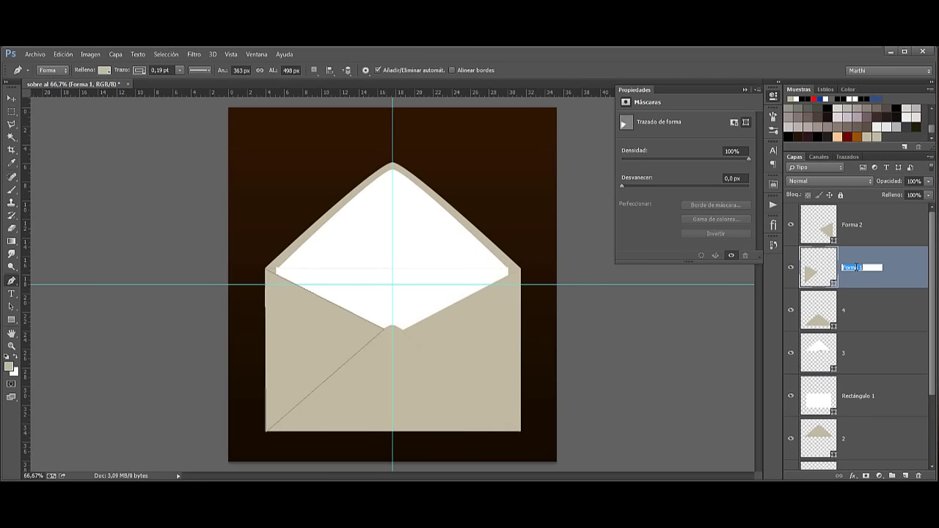
type("5")
key("shift+Tab")
type("6")
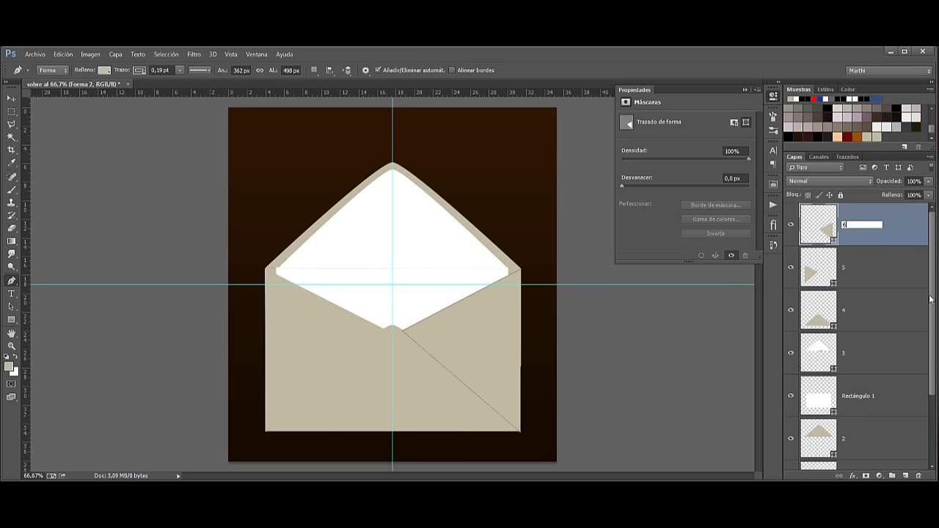
left_click(863, 390)
double_click(858, 396)
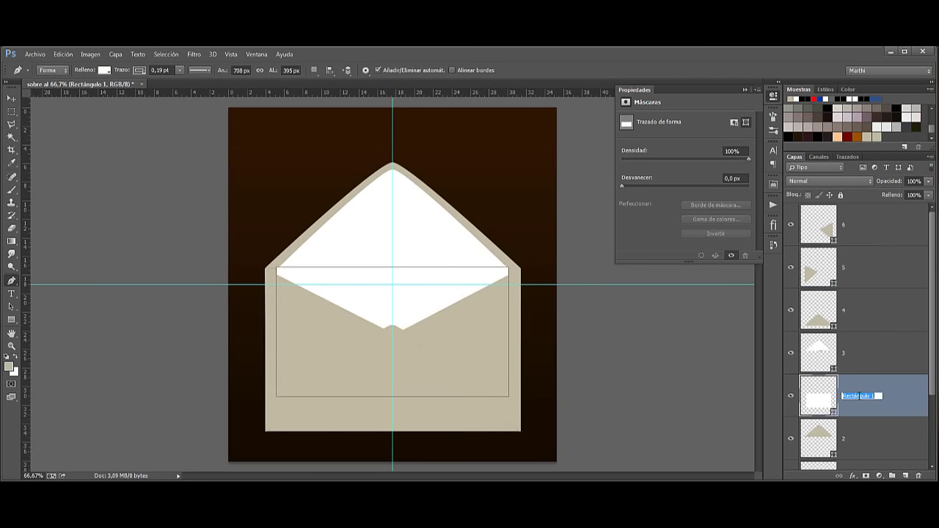
type("7")
key("Return")
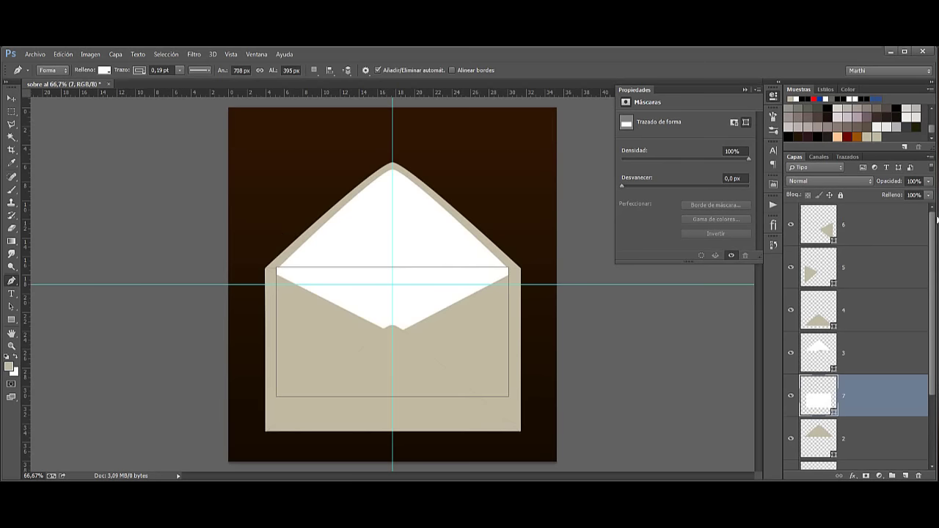
left_click(908, 225)
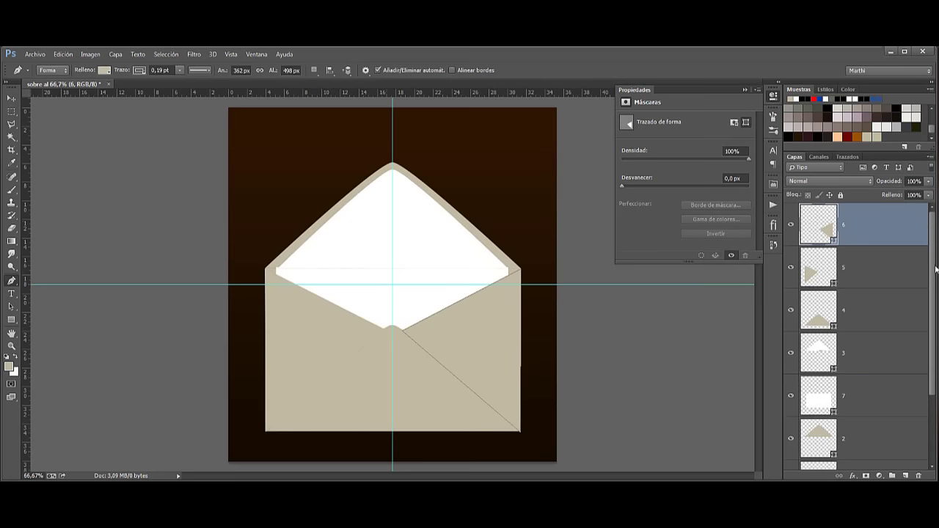
scroll(936, 270, "down", 3)
left_click(866, 341)
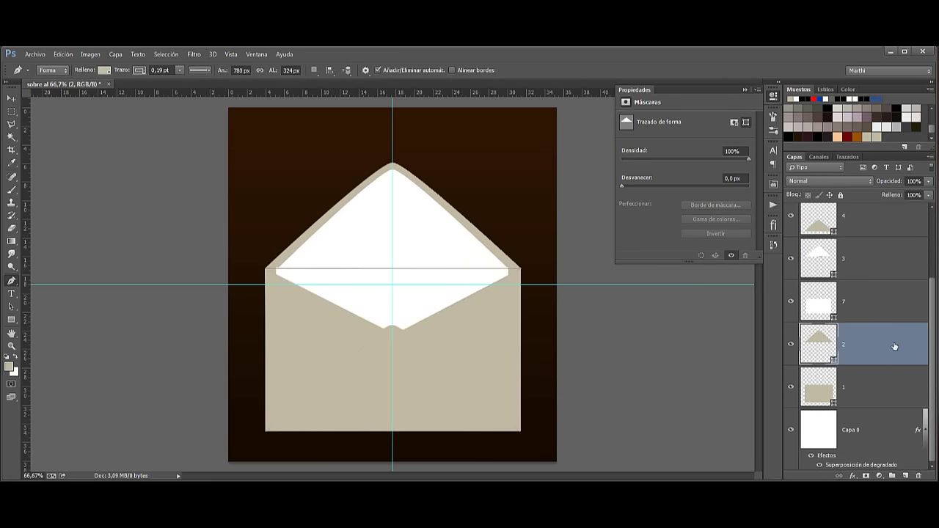
Give layer 2's back flap a -90° Superponer gradient overlay at 59% opacity
double_click(894, 346)
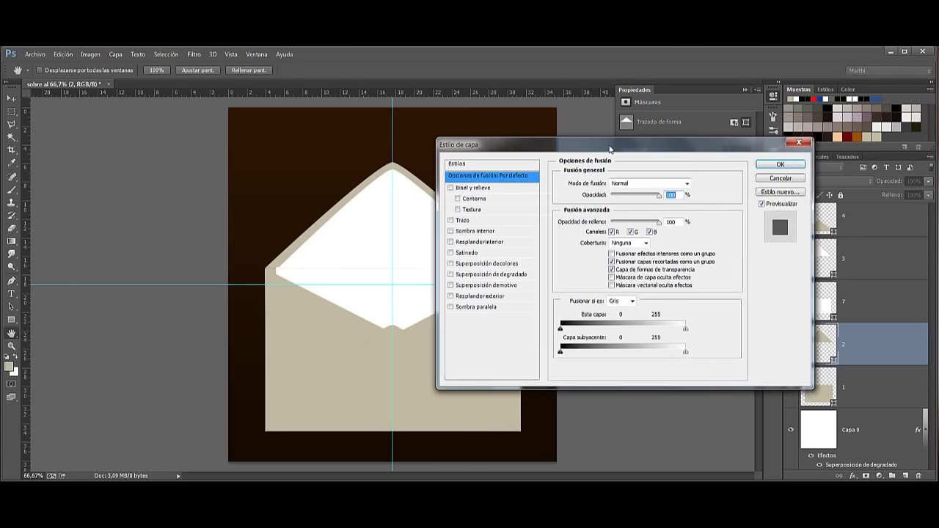
left_click_drag(569, 152, 611, 155)
left_click(513, 277)
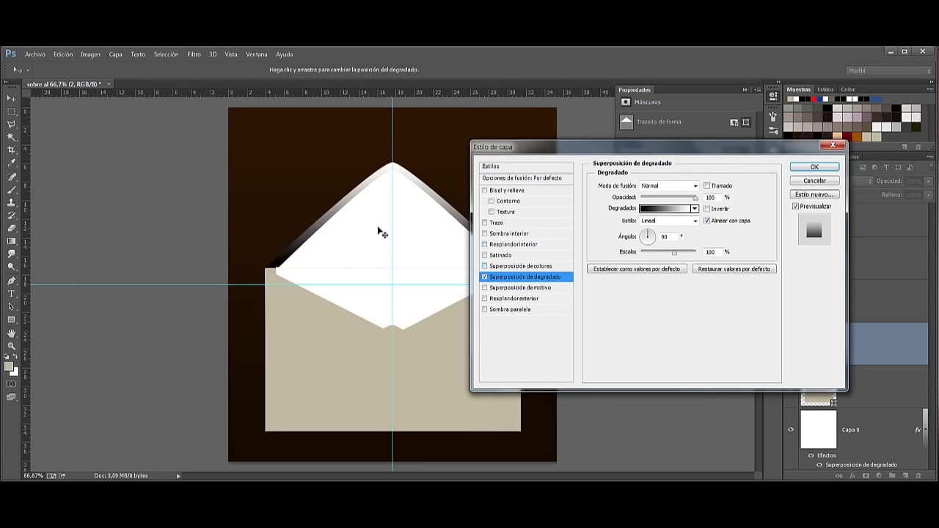
double_click(665, 236)
type("-90")
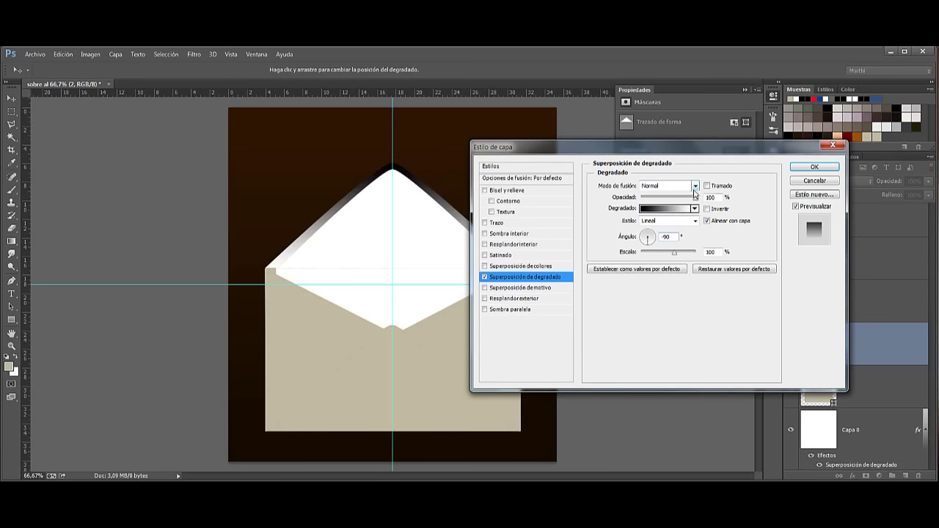
left_click(694, 185)
left_click(658, 316)
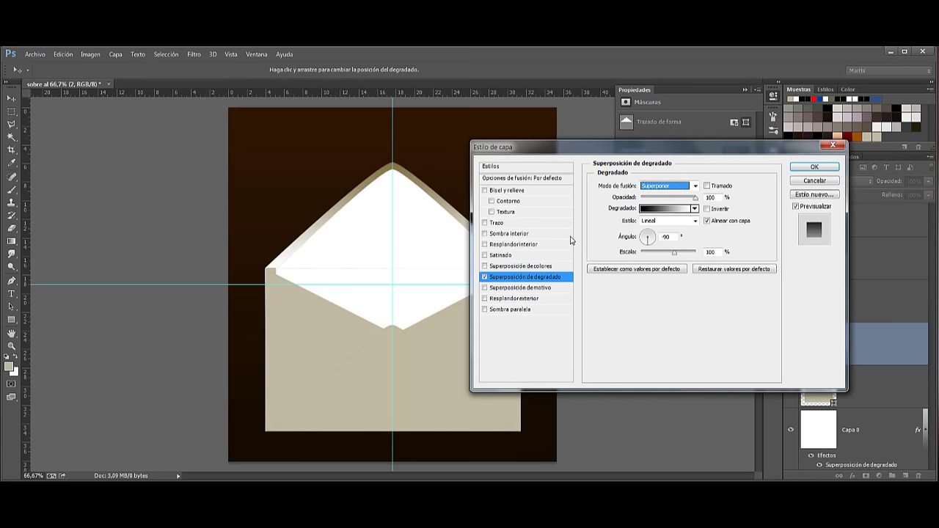
left_click_drag(694, 198, 673, 199)
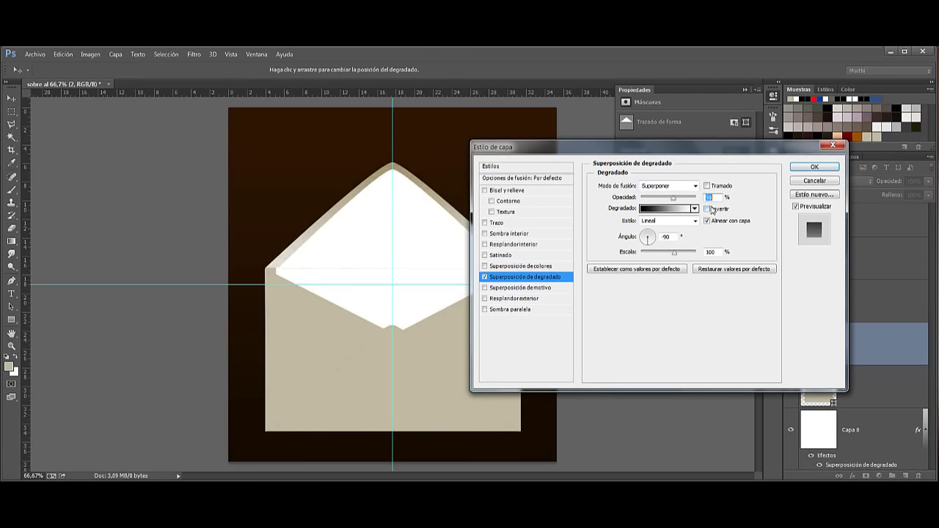
left_click(799, 167)
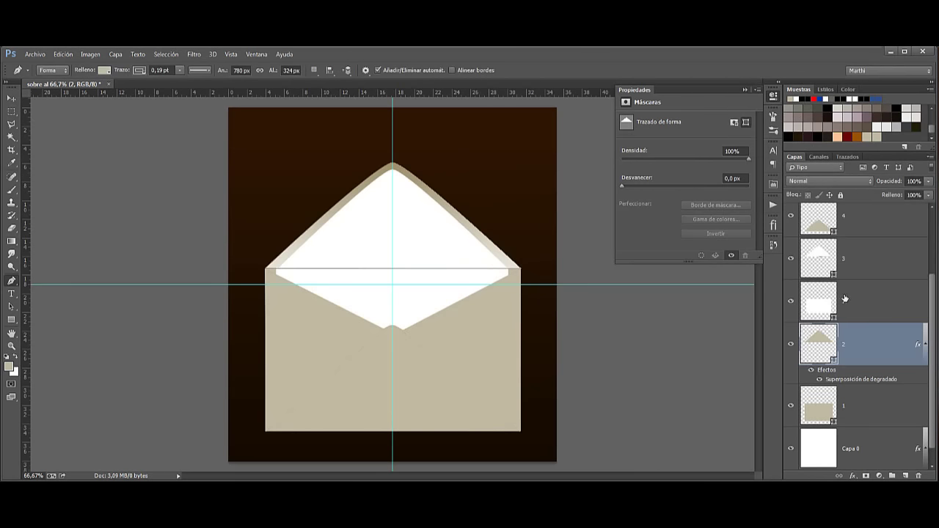
left_click(880, 301)
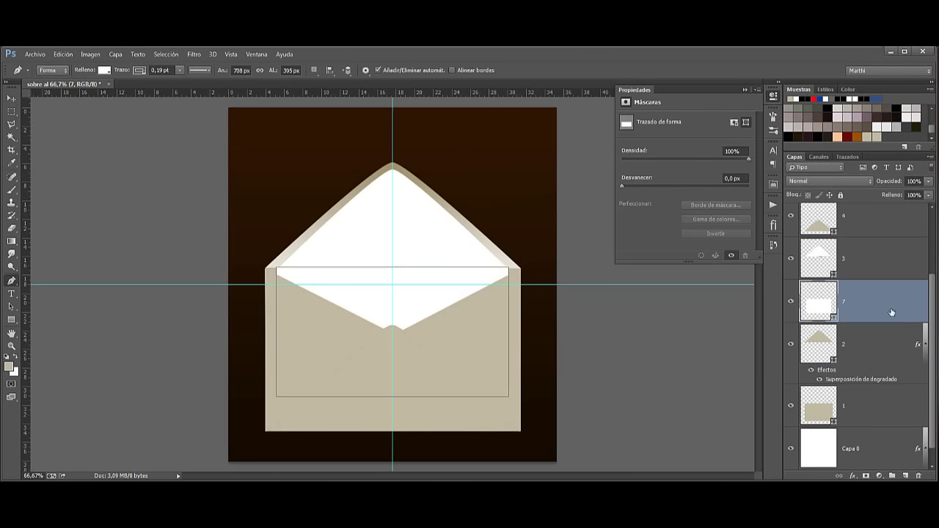
Give layer 7's white sheet a faint Normal-mode gradient overlay angled 90°
double_click(904, 313)
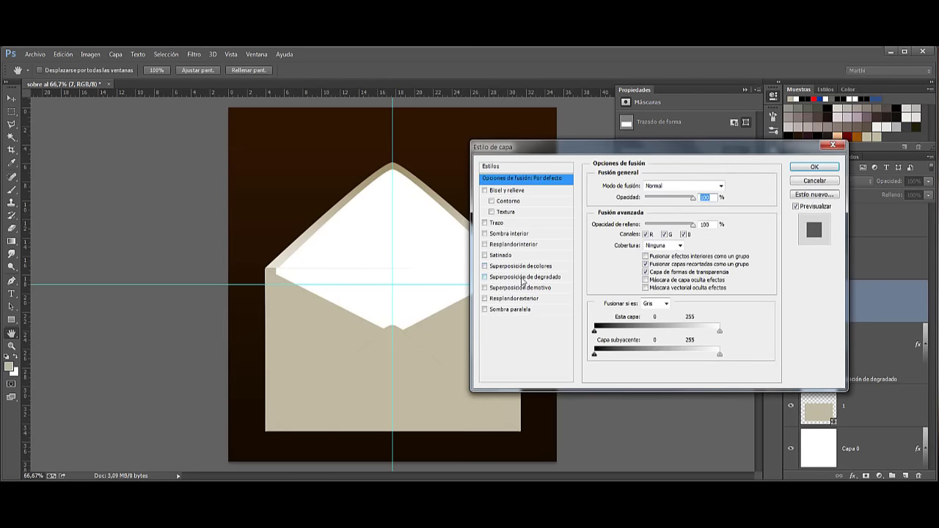
left_click(523, 278)
left_click_drag(655, 150, 728, 144)
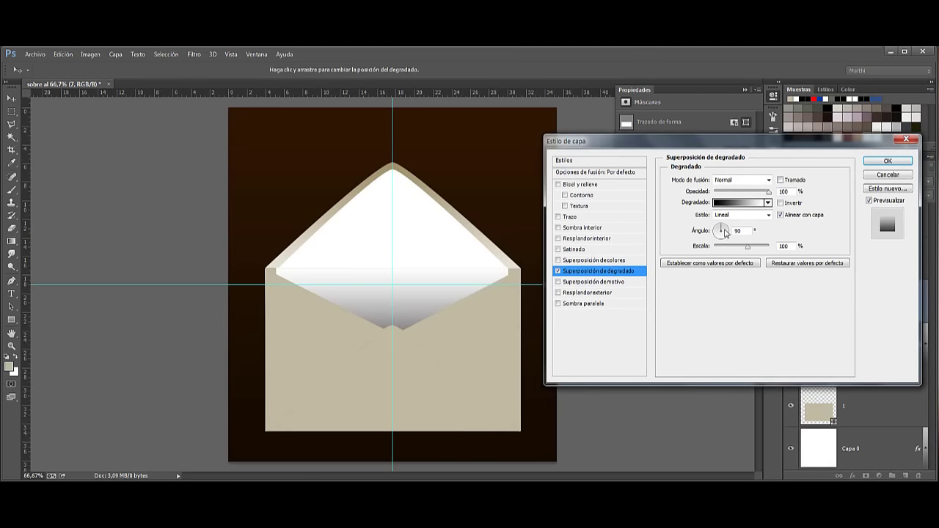
left_click_drag(722, 236, 722, 239)
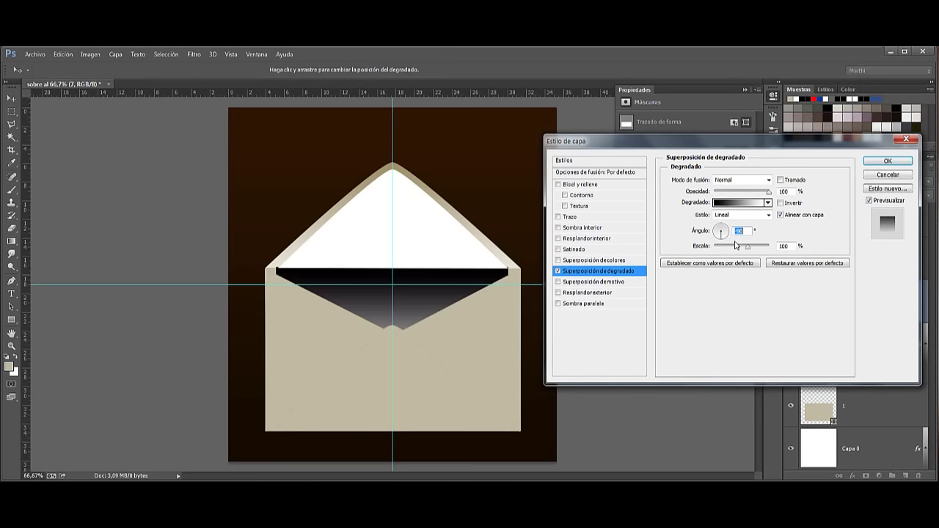
left_click_drag(766, 192, 716, 194)
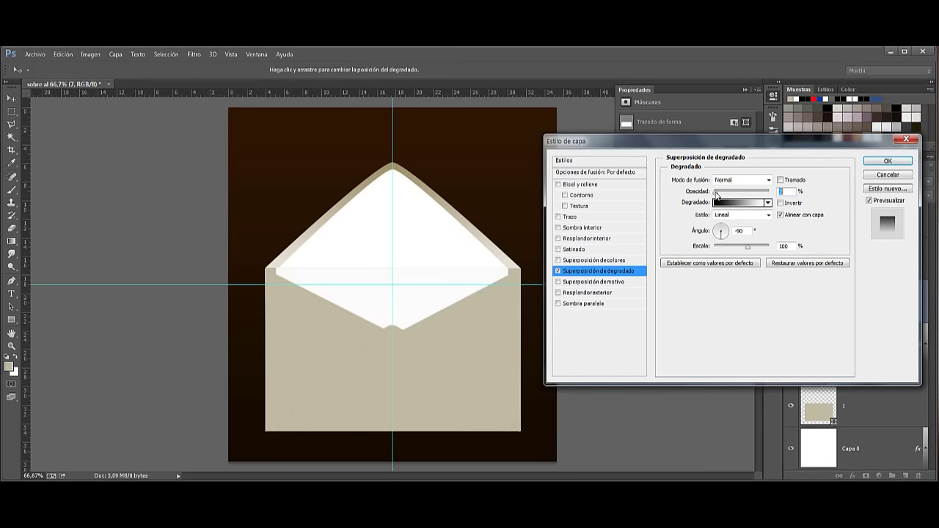
left_click_drag(723, 233, 724, 236)
left_click_drag(718, 193, 730, 195)
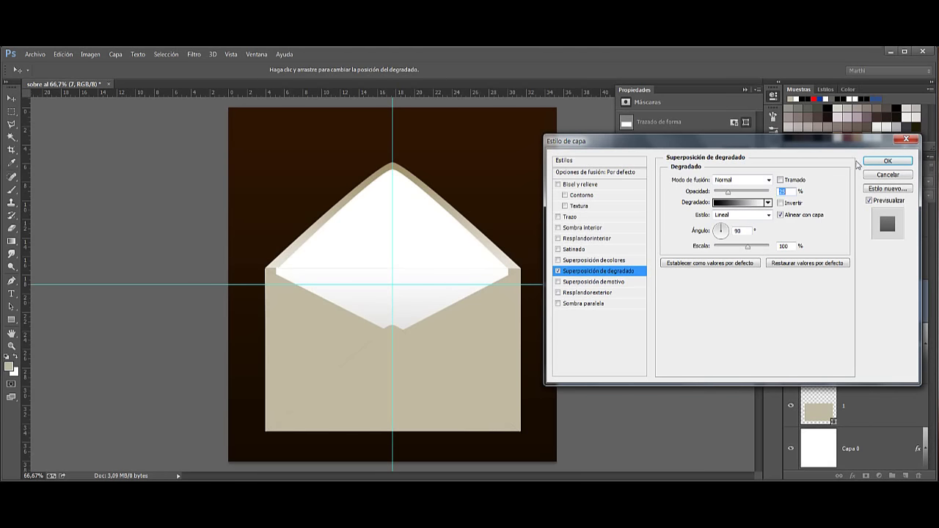
left_click(888, 161)
left_click(865, 256)
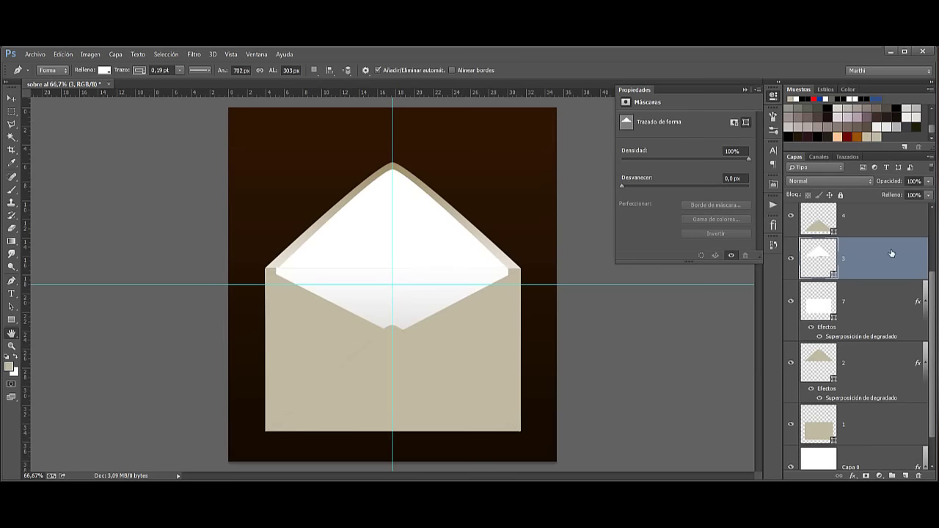
Give layer 3's white inner flap a faint Normal-mode gradient overlay angled -90°
double_click(891, 253)
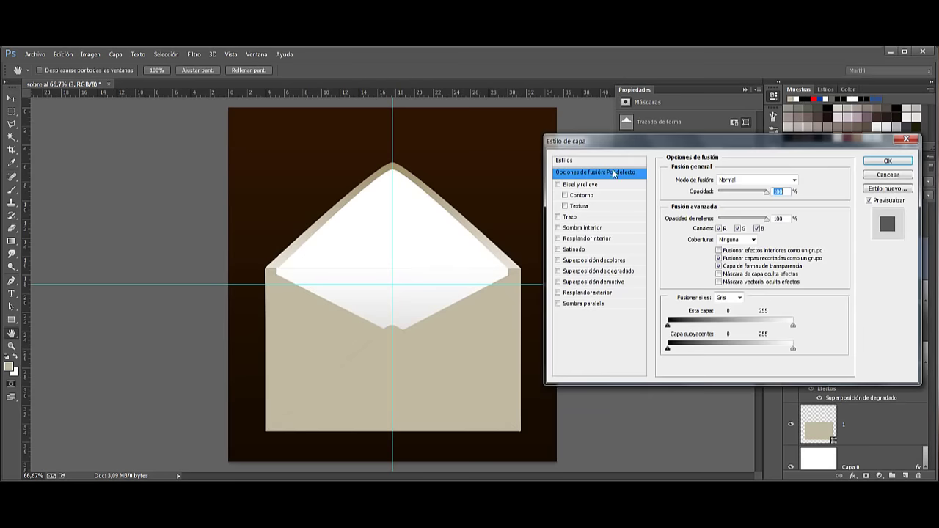
left_click(584, 271)
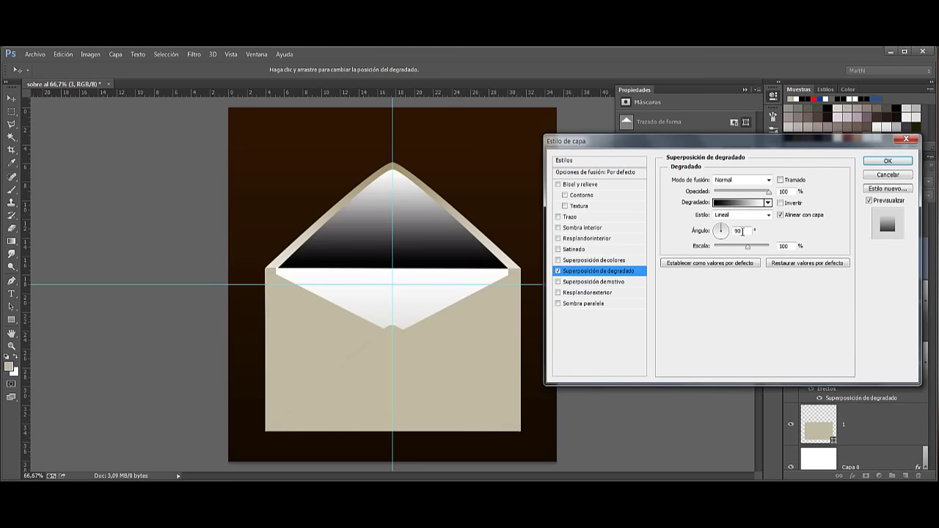
left_click_drag(742, 231, 721, 231)
type("90")
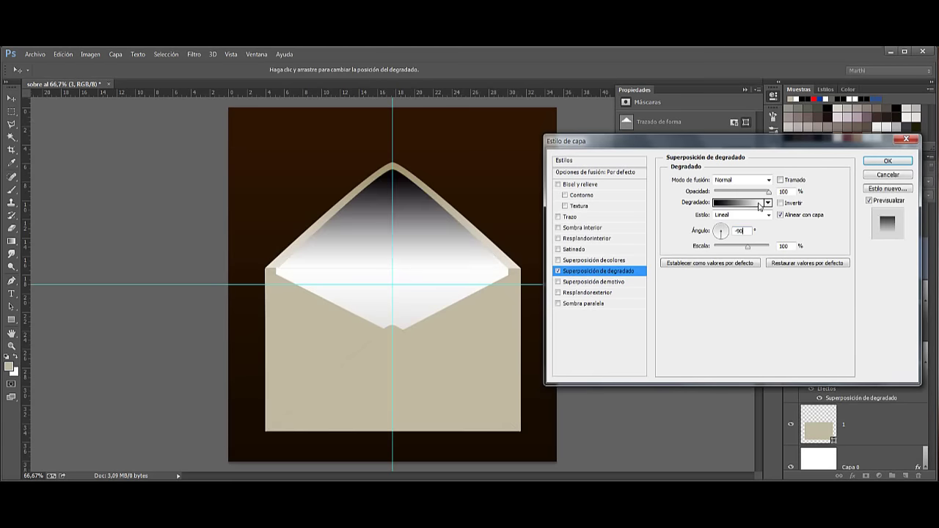
left_click_drag(766, 191, 726, 197)
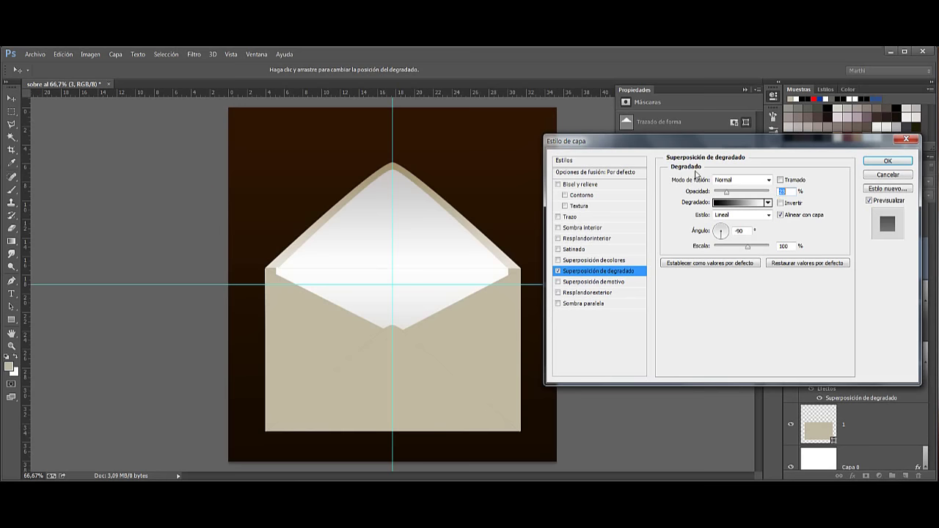
left_click(887, 160)
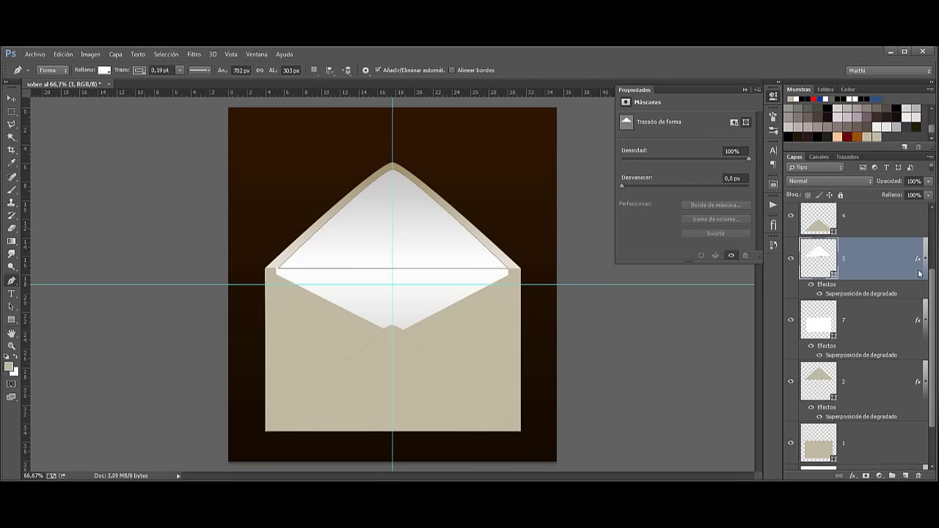
scroll(934, 299, "up", 2)
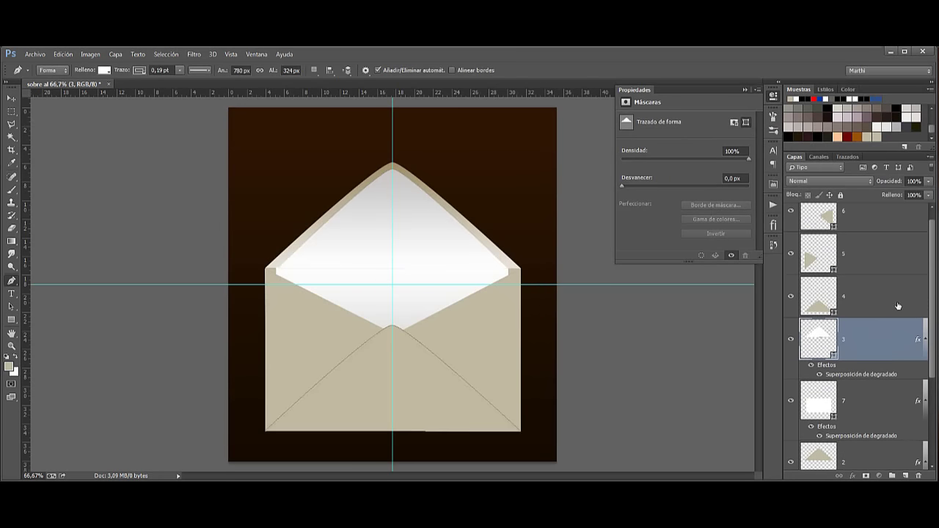
Give layer 4's front flap a -90° Superponer gradient overlay at about 53% opacity
left_click(895, 305)
double_click(896, 305)
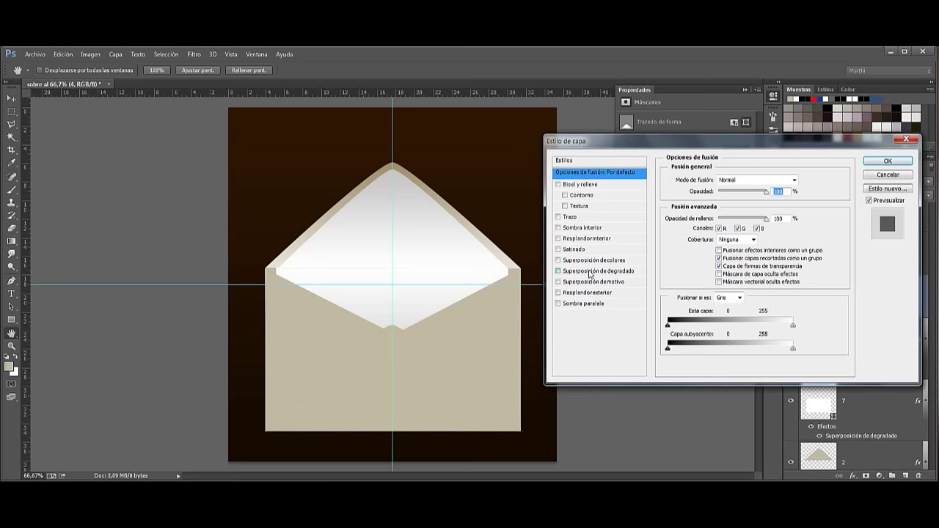
left_click(589, 271)
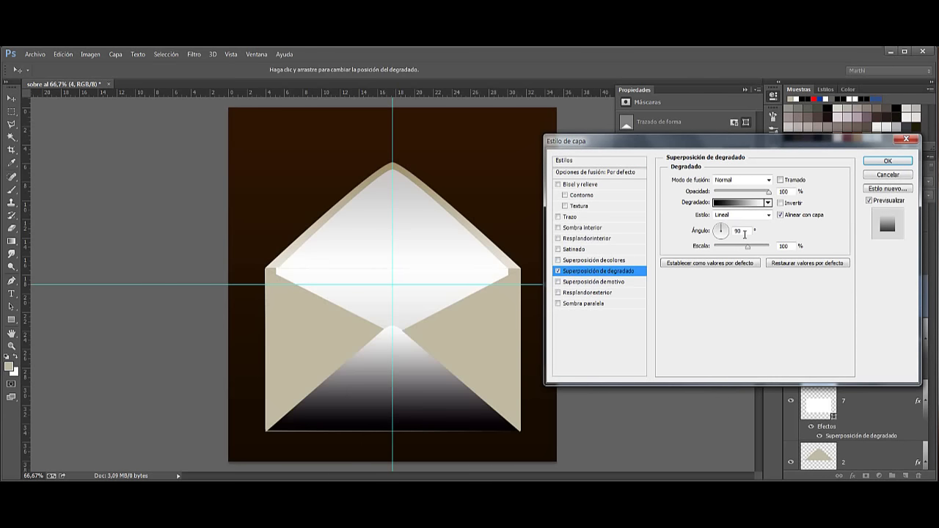
double_click(743, 232)
type("-90")
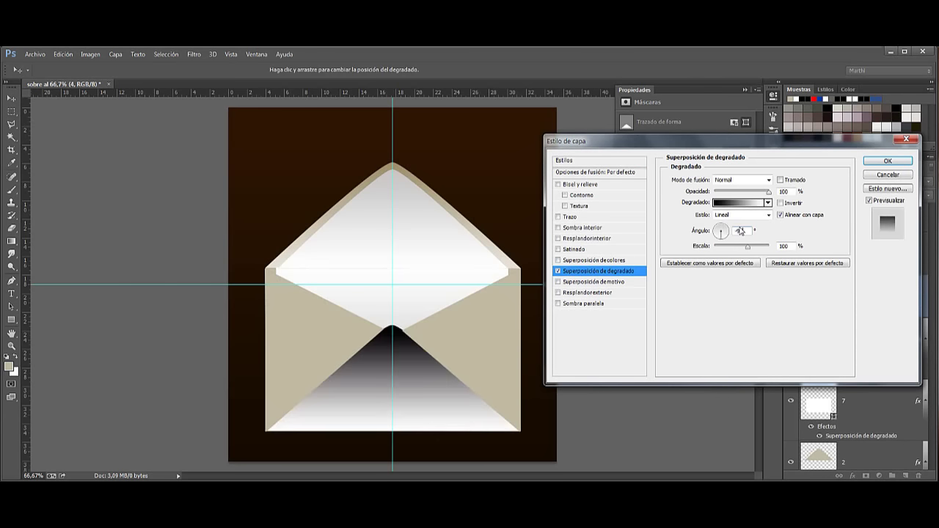
left_click(768, 180)
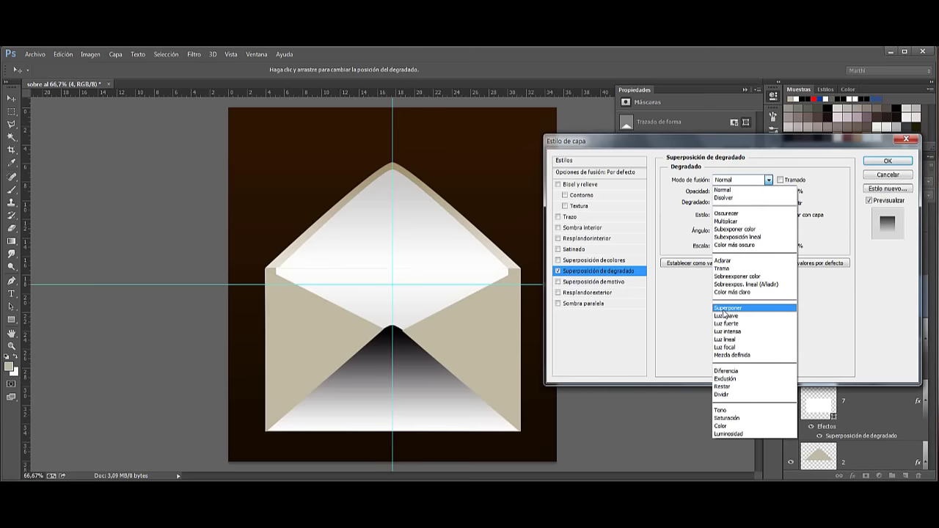
left_click(725, 313)
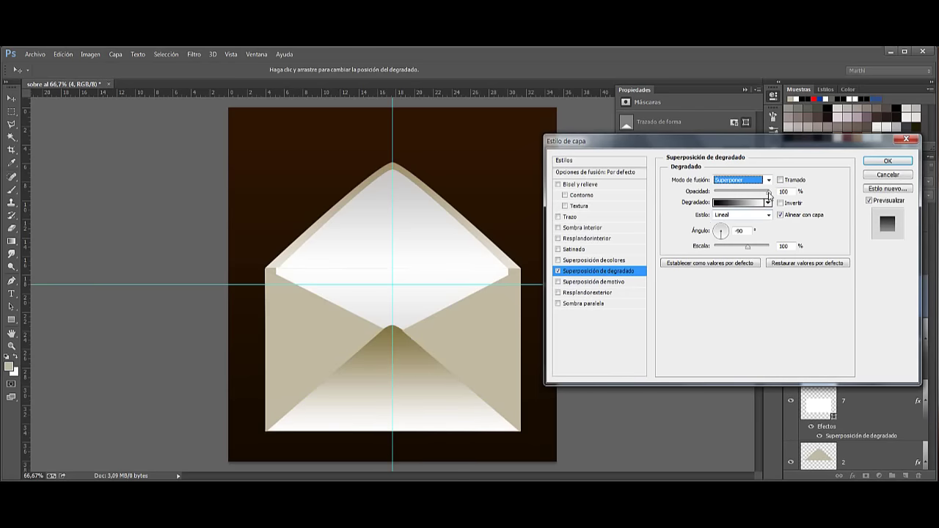
left_click_drag(769, 192, 750, 192)
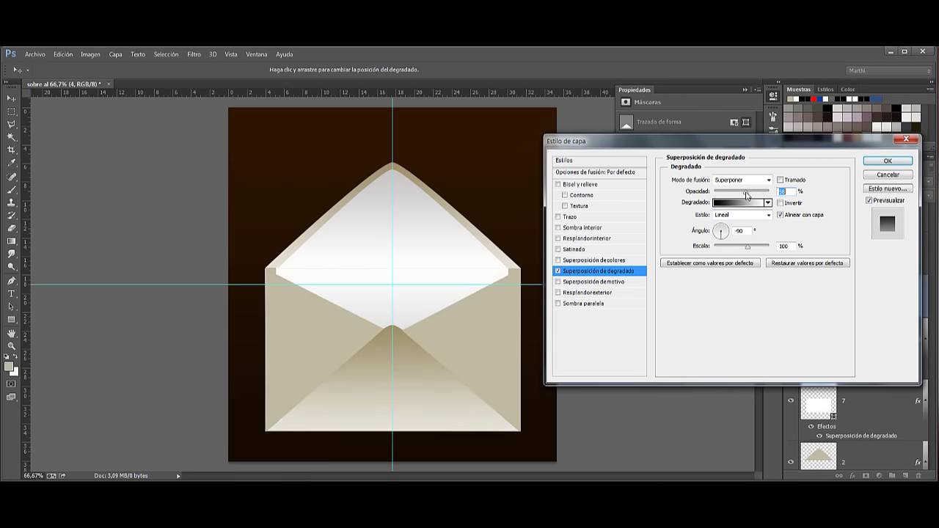
left_click(887, 161)
Give layer 5's left flap a 180° Superponer gradient overlay at 55% opacity
left_click(899, 252)
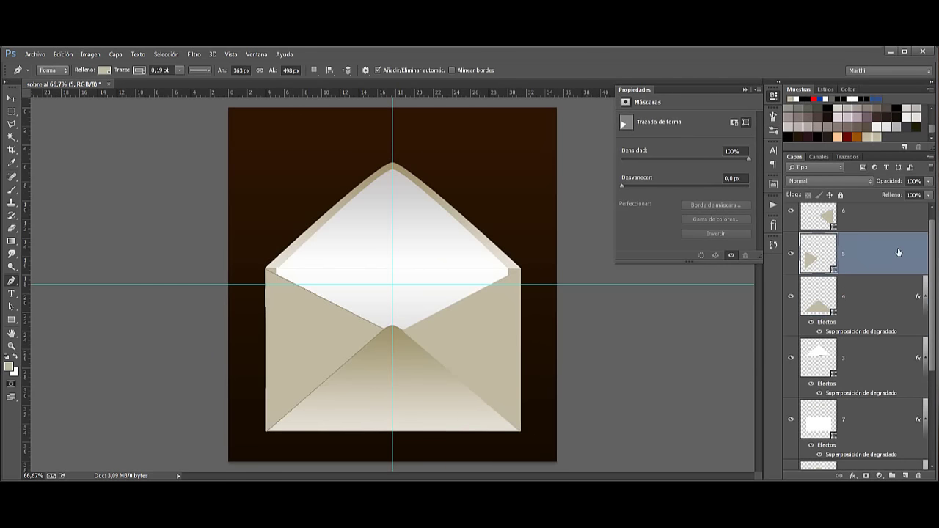
double_click(899, 252)
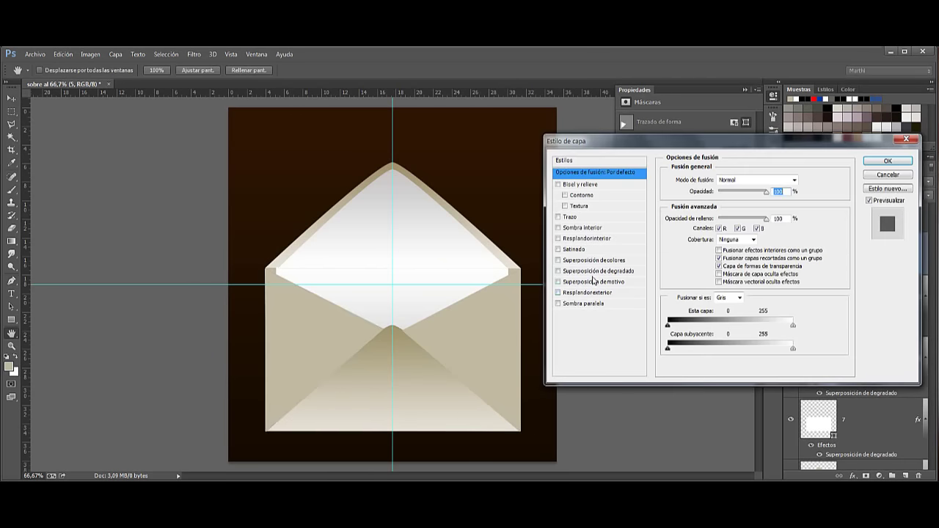
left_click(594, 271)
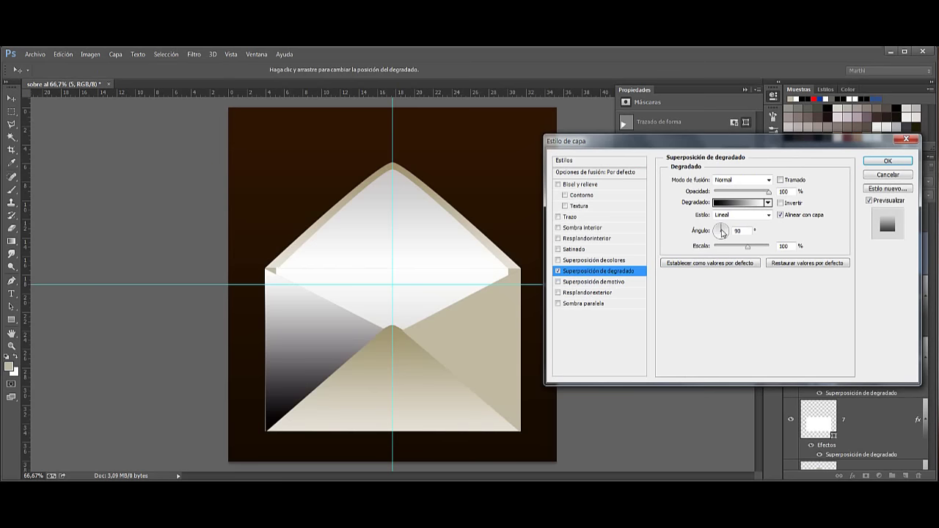
left_click_drag(723, 233, 716, 234)
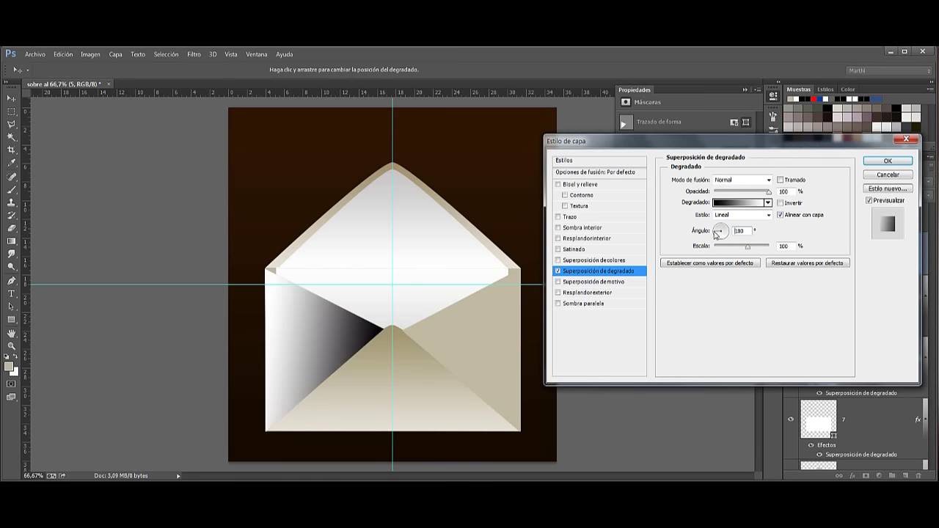
double_click(739, 231)
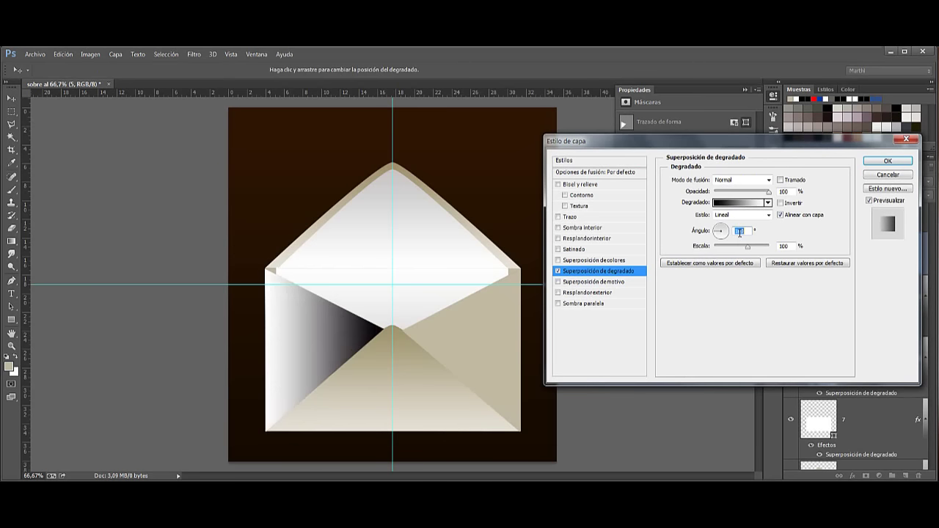
left_click(766, 181)
left_click(727, 306)
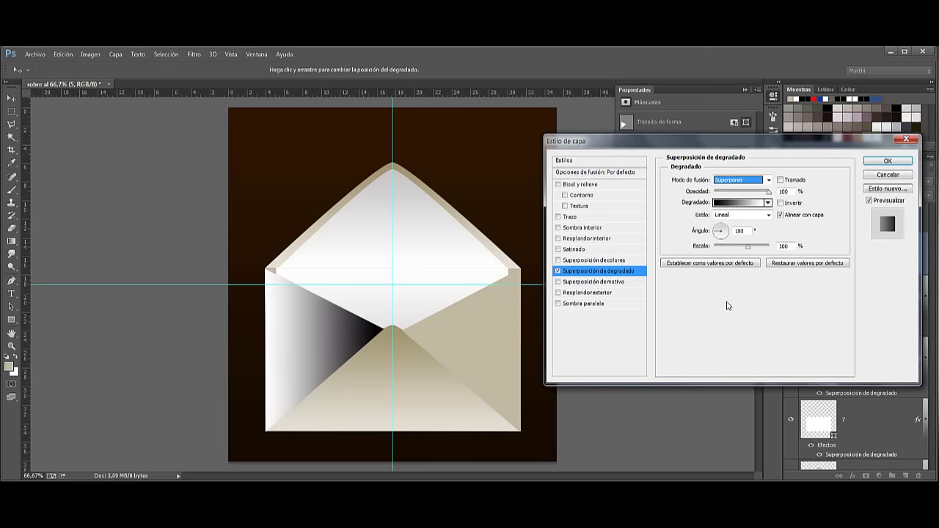
double_click(783, 192)
type("55")
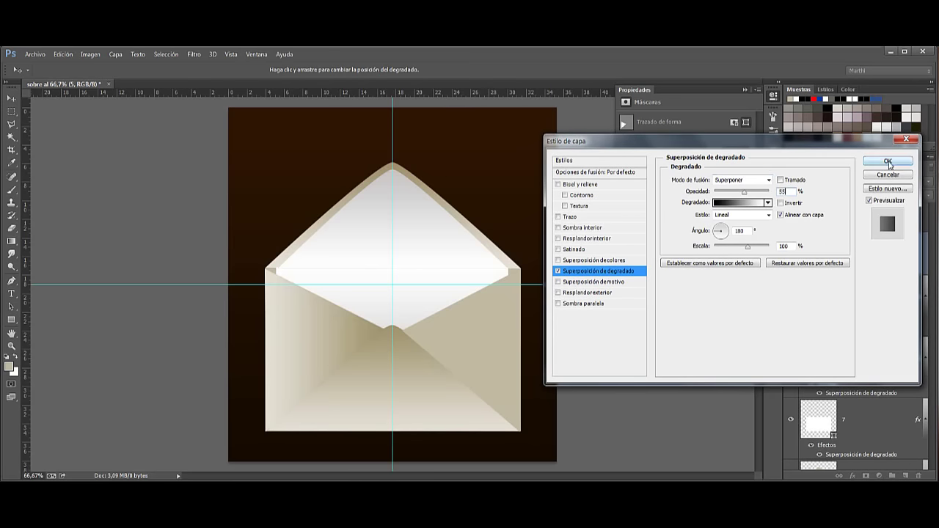
left_click(887, 162)
Give layer 6's right flap a horizontal 0° Superponer gradient overlay at 55% opacity
left_click(869, 217)
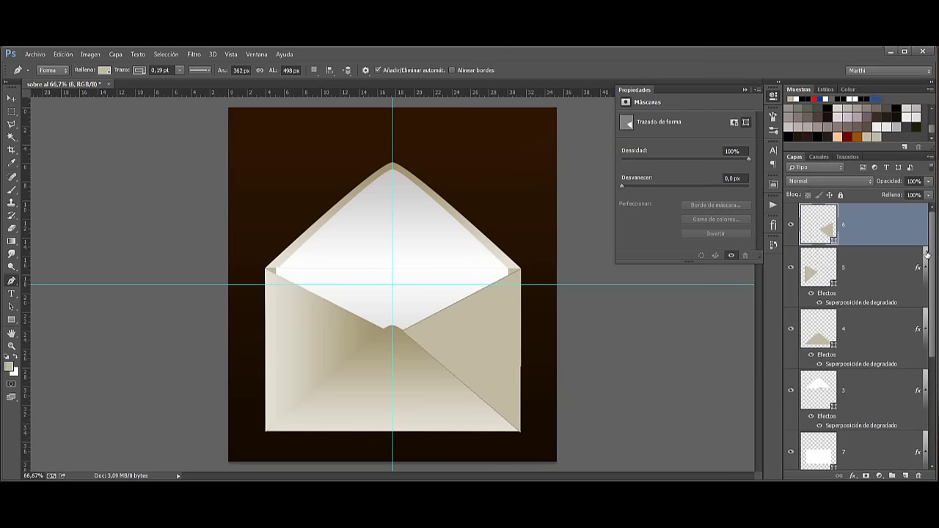
double_click(884, 221)
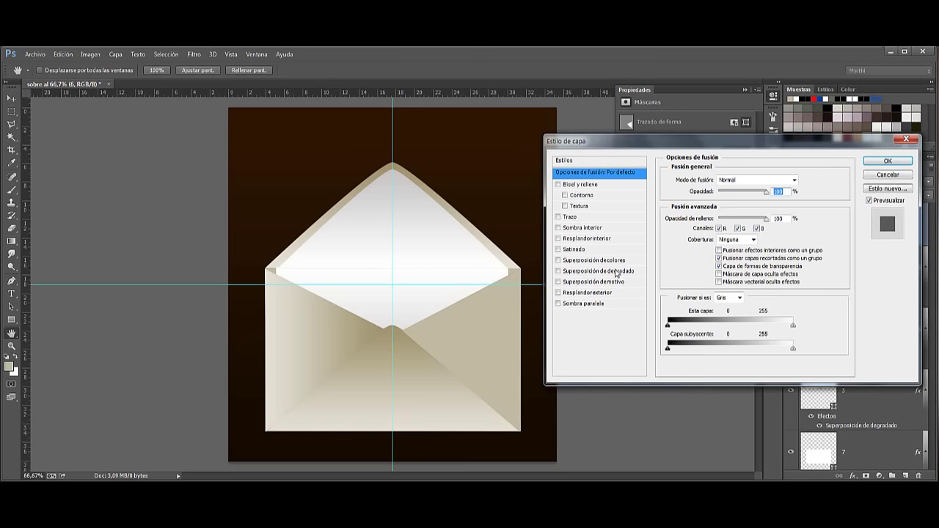
left_click(608, 271)
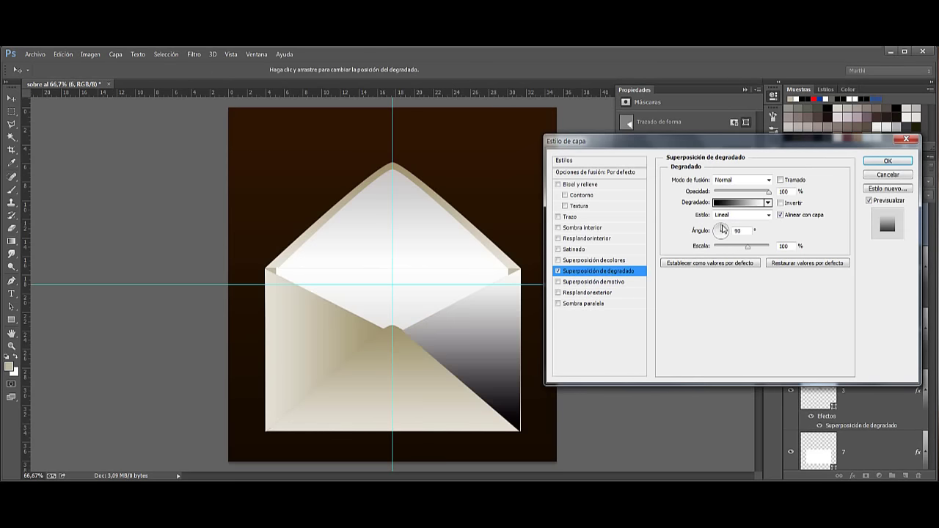
left_click_drag(722, 230, 728, 233)
left_click(769, 180)
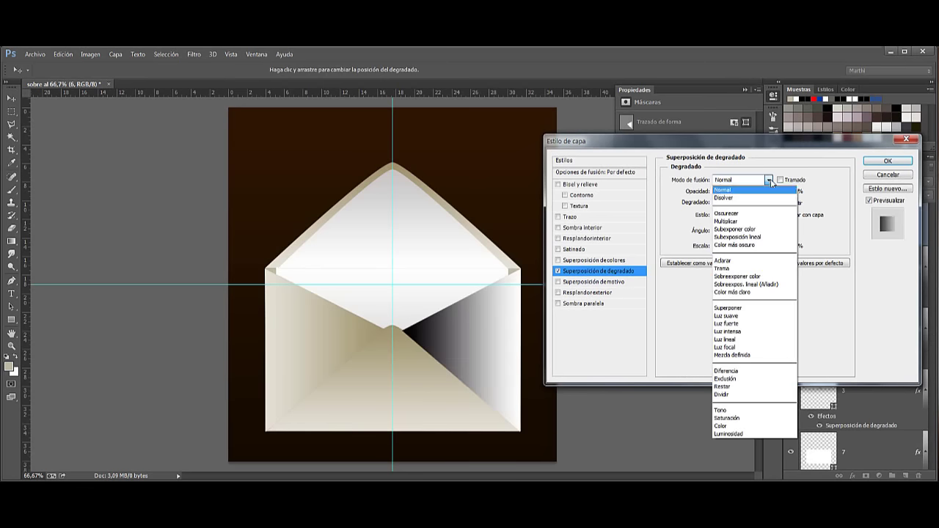
left_click(735, 308)
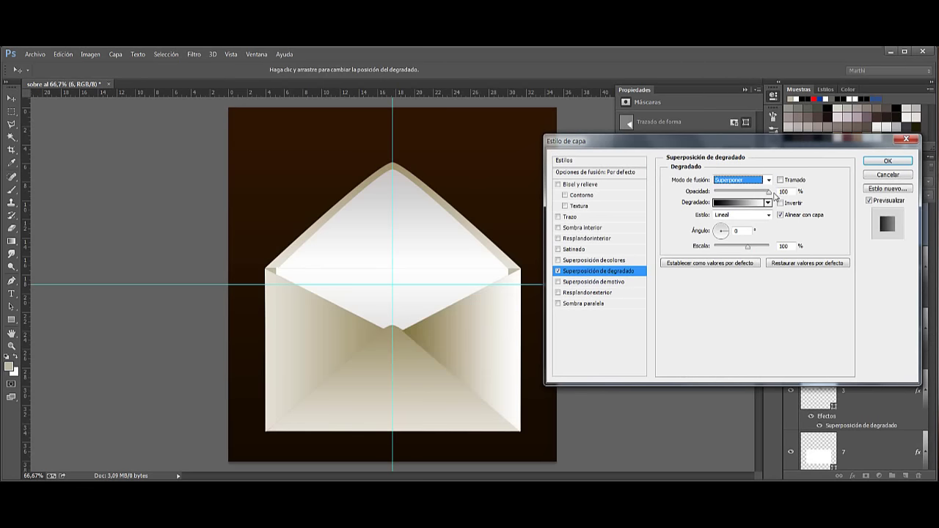
left_click_drag(769, 192, 745, 192)
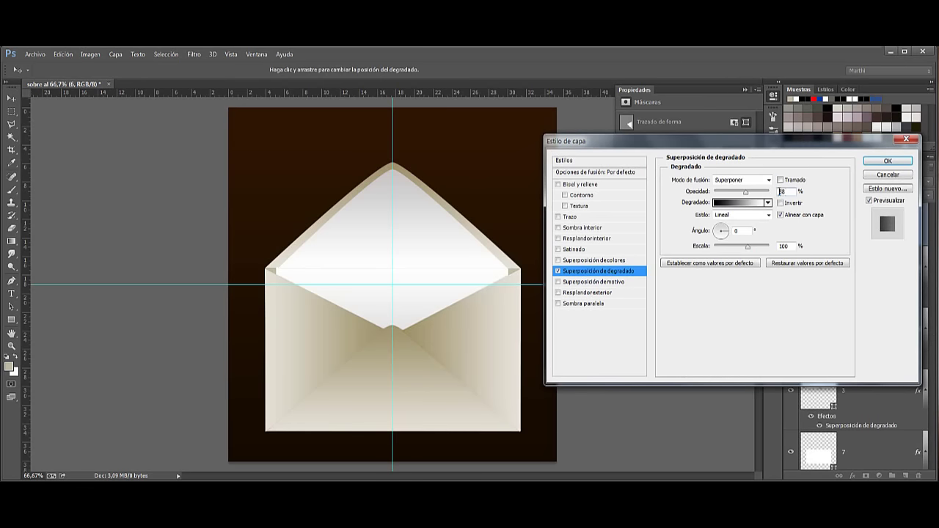
type("55")
left_click(888, 161)
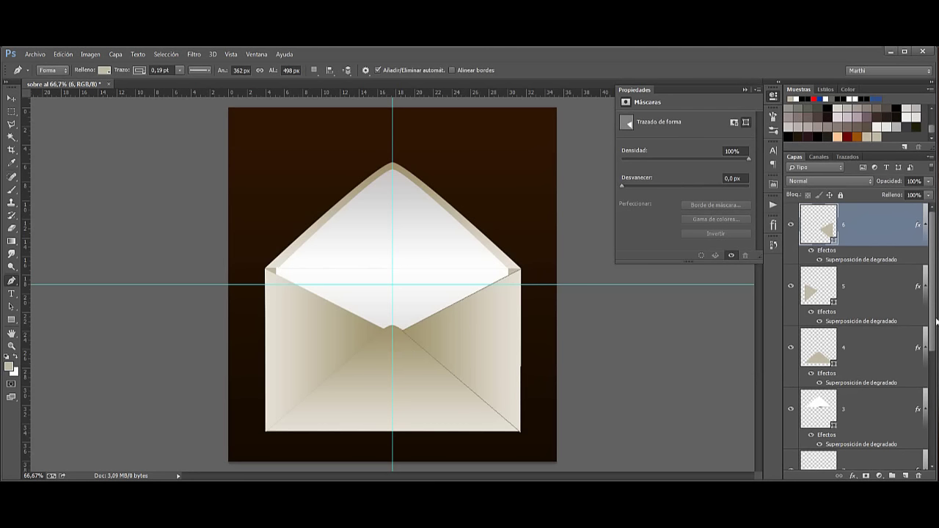
left_click_drag(932, 323, 932, 453)
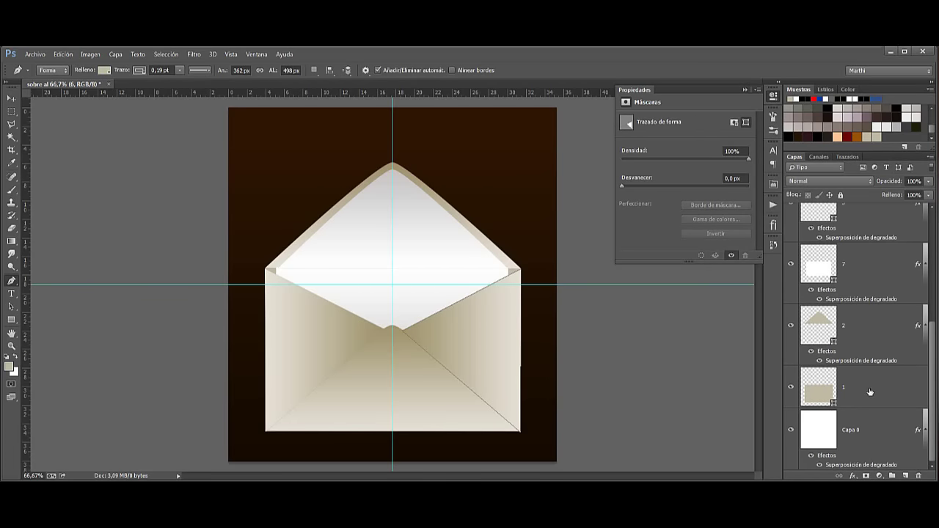
Add a new empty layer directly above Capa 0
left_click(869, 392)
left_click(874, 420)
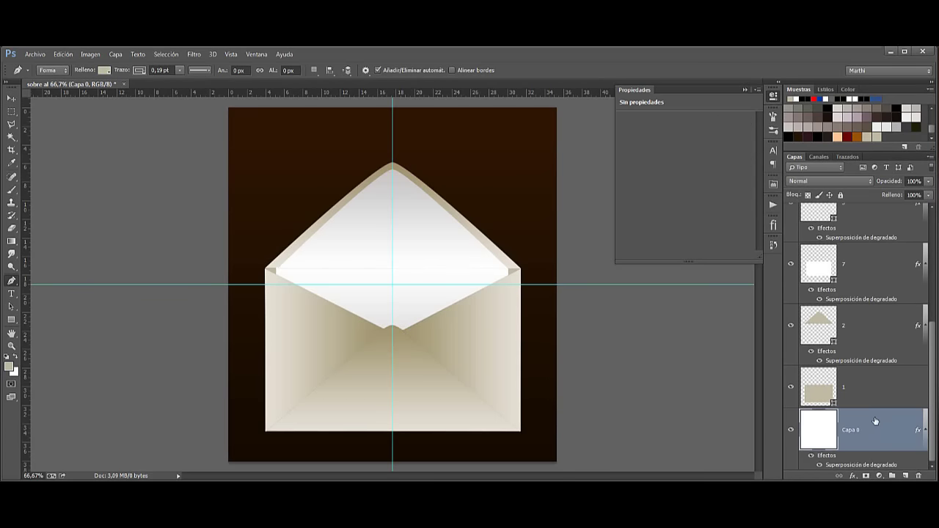
left_click(906, 476)
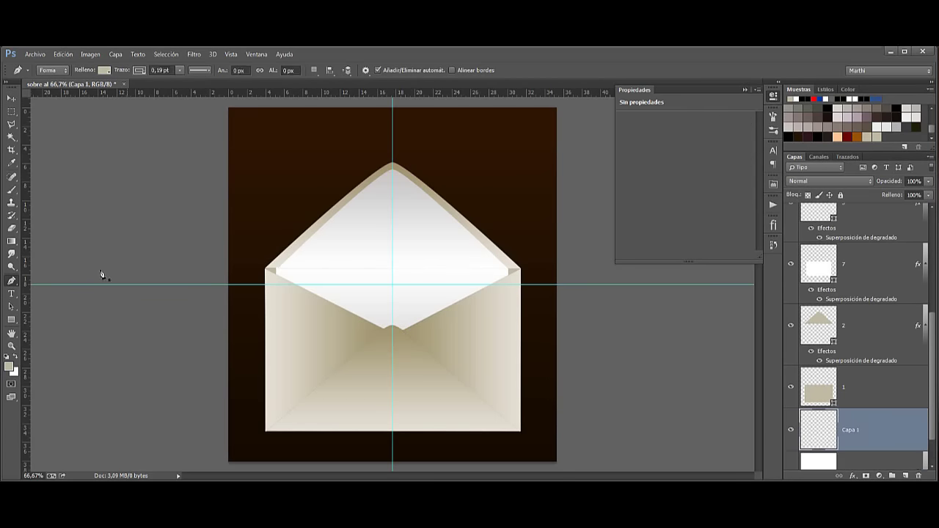
Set up a soft round black brush at 58 px
left_click(11, 190)
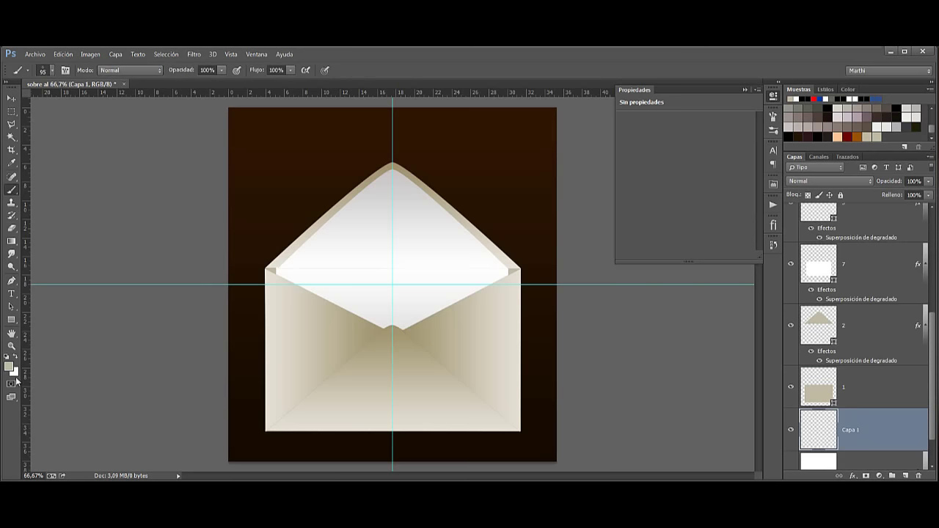
key("d")
right_click(264, 394)
left_click_drag(591, 433, 594, 385)
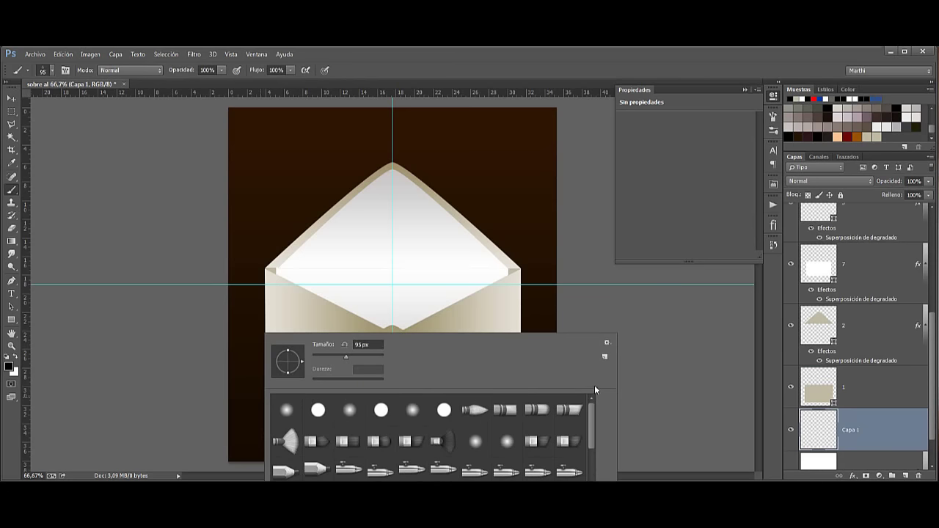
left_click(350, 410)
left_click_drag(339, 358, 336, 357)
key("Return")
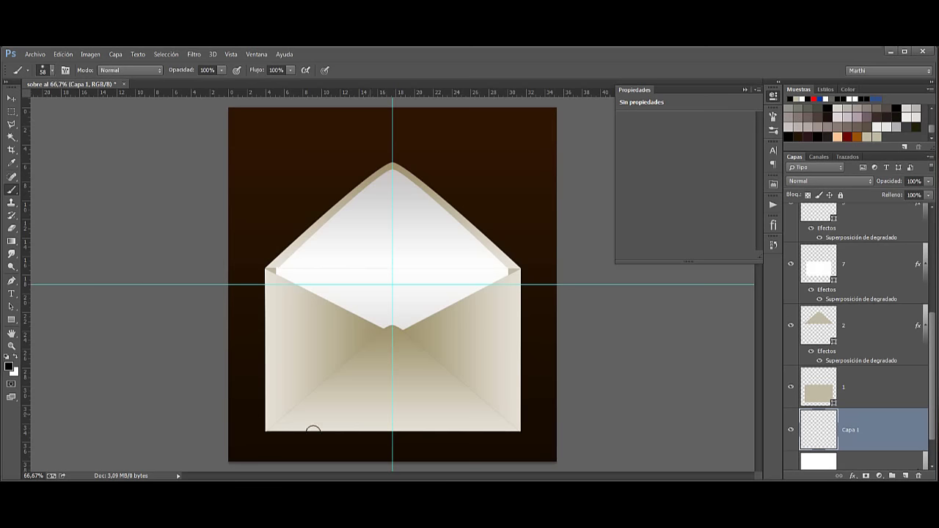
Paint a straight shadow along the envelope's bottom edge and nudge it slightly down
left_click(273, 432)
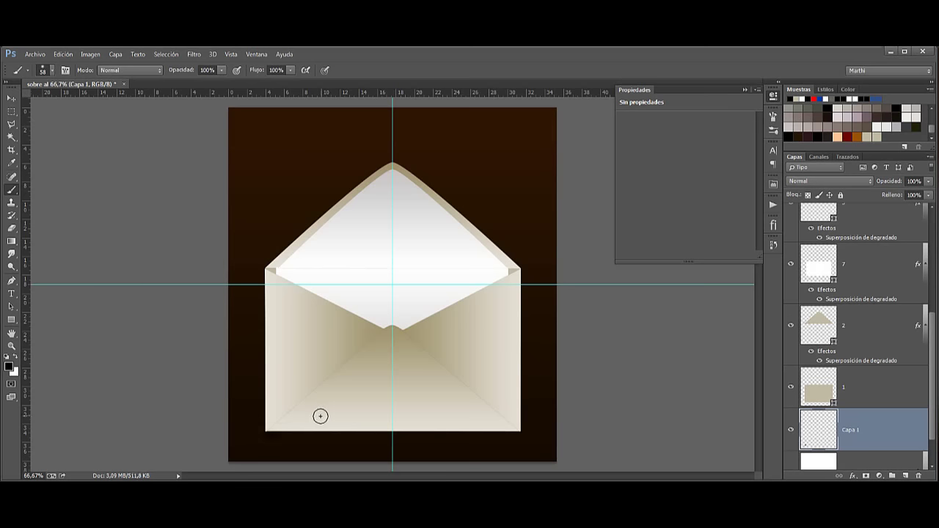
left_click(513, 432, "shift")
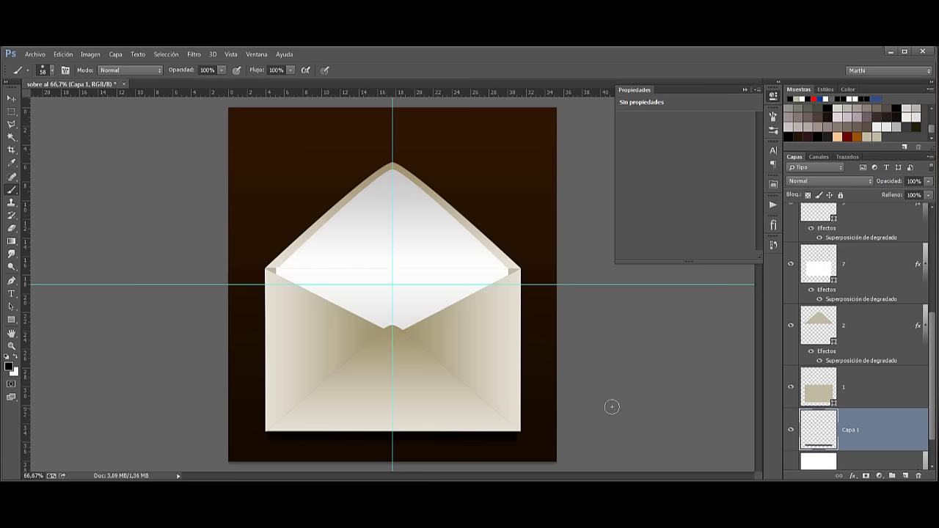
left_click(11, 98)
left_click_drag(391, 428, 389, 433)
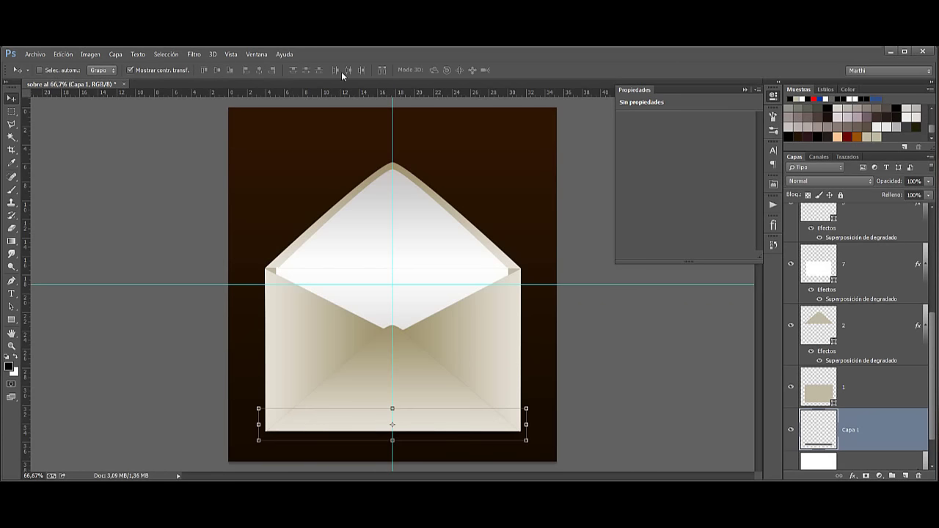
Blur the Capa 1 shadow with Desenfoque gaussiano at a slightly lowered radius
left_click(194, 54)
mouse_move(210, 174)
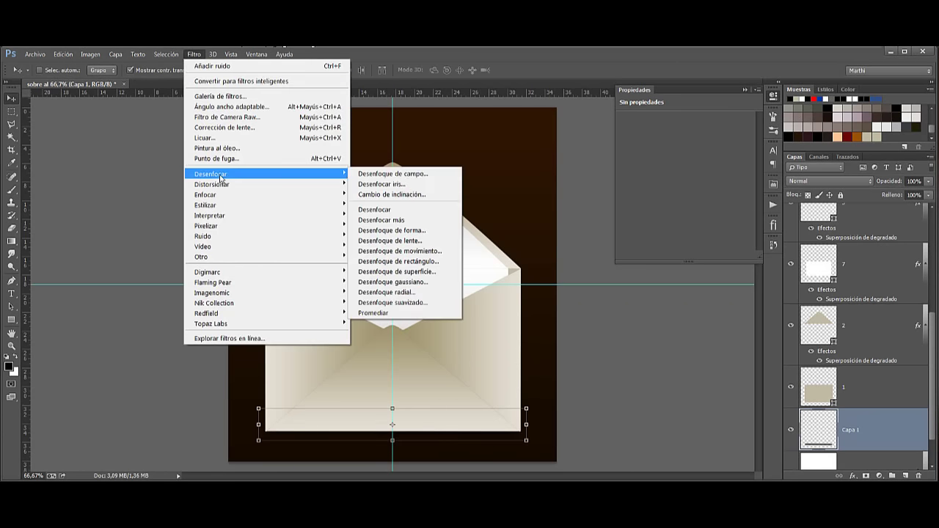
left_click(418, 286)
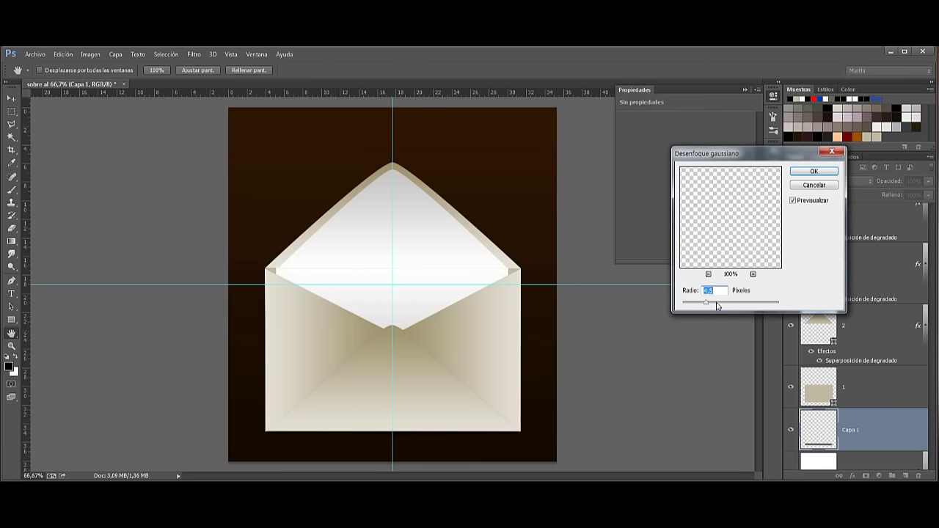
key("Down")
key("Down")
key("Down")
key("Down")
key("Down")
key("Down")
key("Down")
key("Down")
key("Down")
left_click(815, 172)
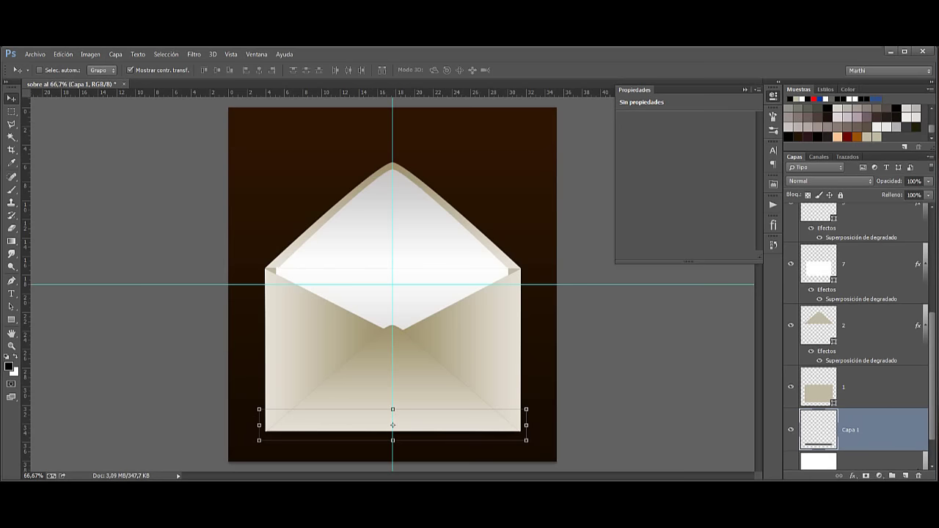
left_click(393, 425, "ctrl")
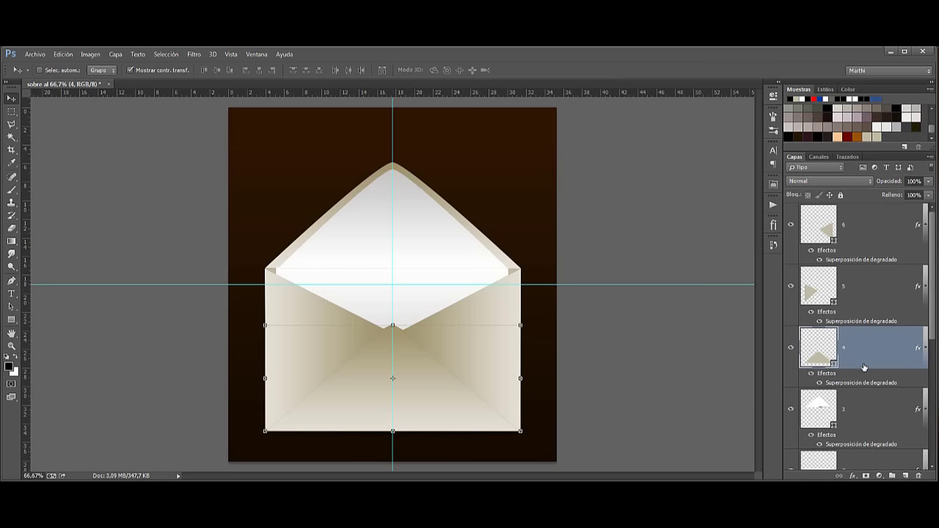
Raise layer 4 above the side flaps and add an empty layer beneath it
key("ctrl+bracketright")
key("ctrl+bracketright")
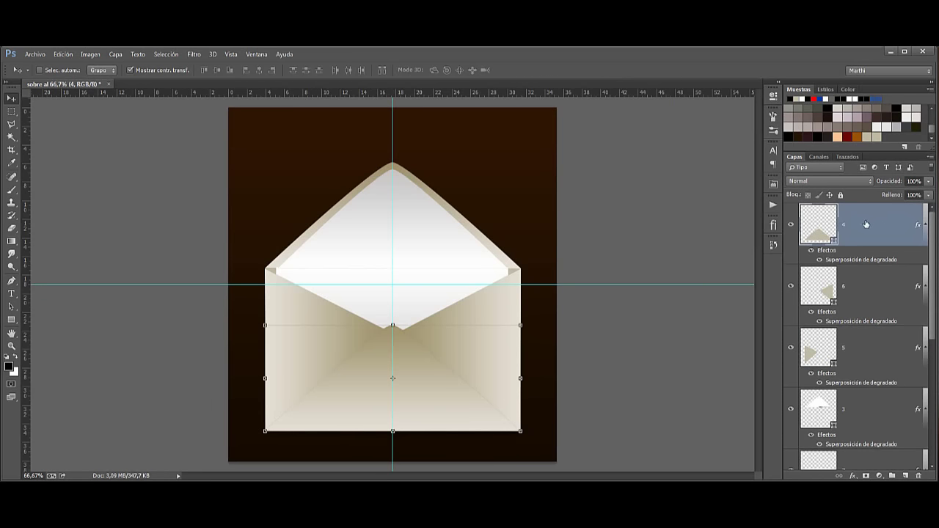
left_click(906, 476, "ctrl")
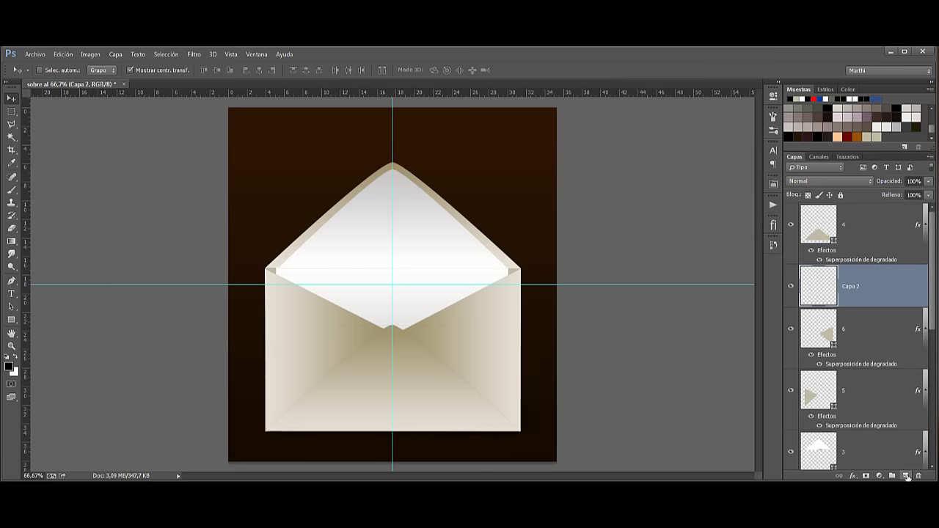
double_click(845, 287)
type("sombra1")
Name the layer sombra1 and select everything outside the bottom flap
key("Return")
left_click(819, 234, "ctrl")
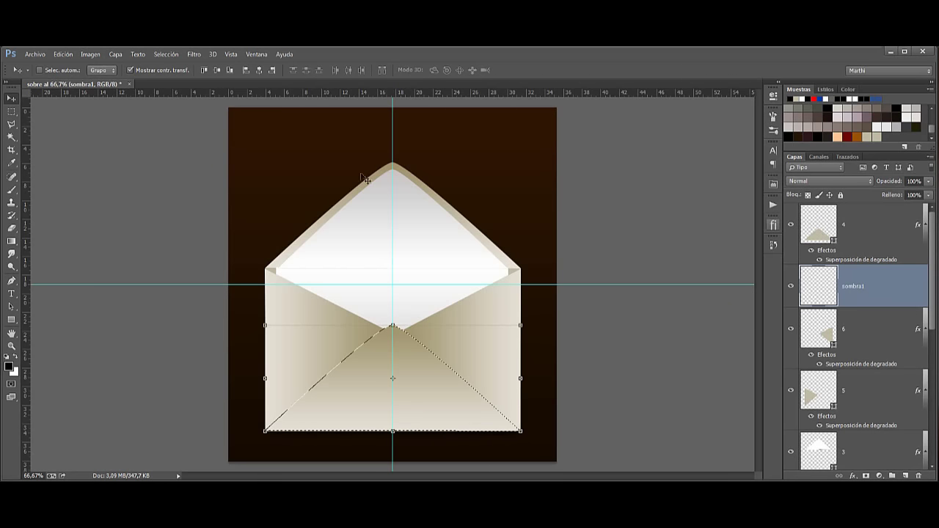
left_click(164, 55)
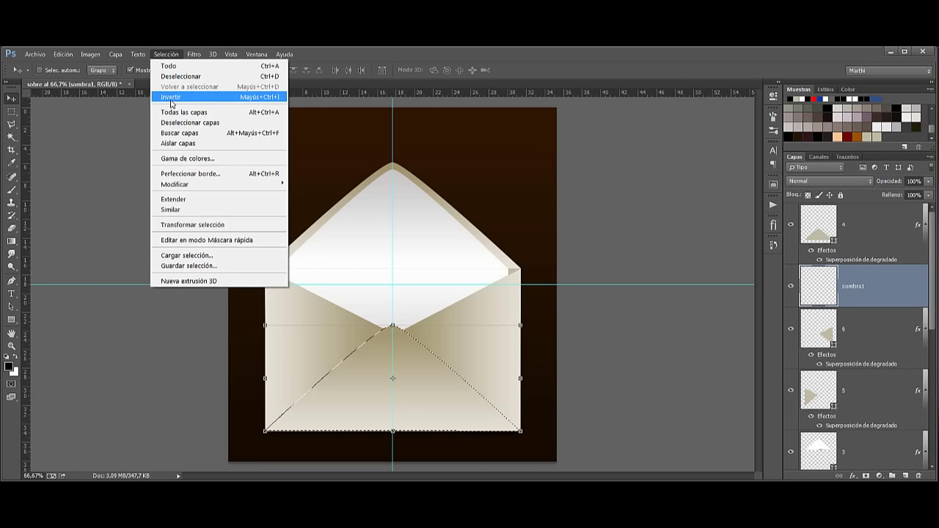
left_click(173, 95)
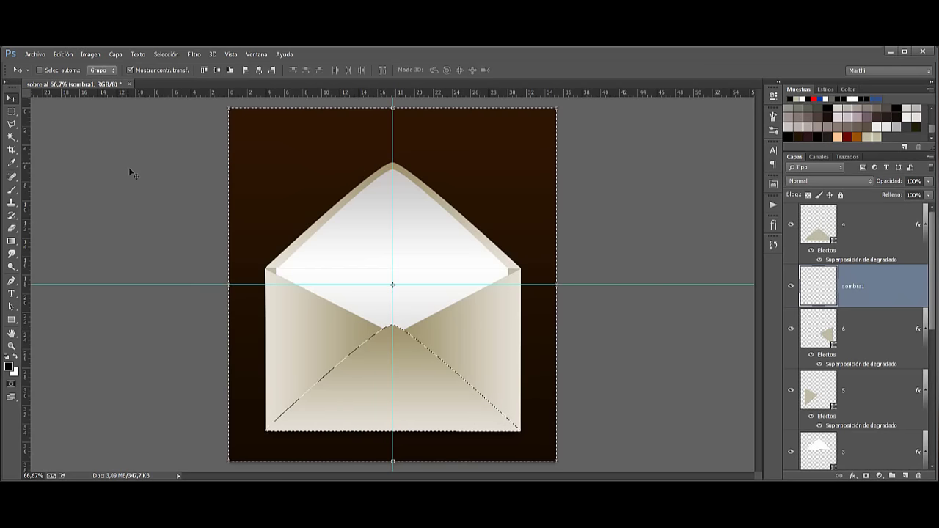
Brush a soft 36 px shadow along the flap's left diagonal, then deselect
left_click(11, 189)
right_click(384, 311)
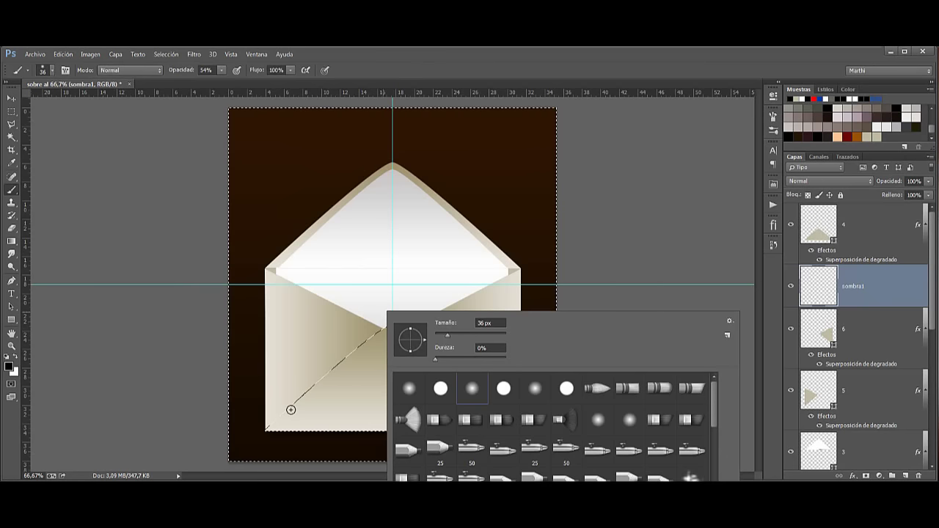
key("Escape")
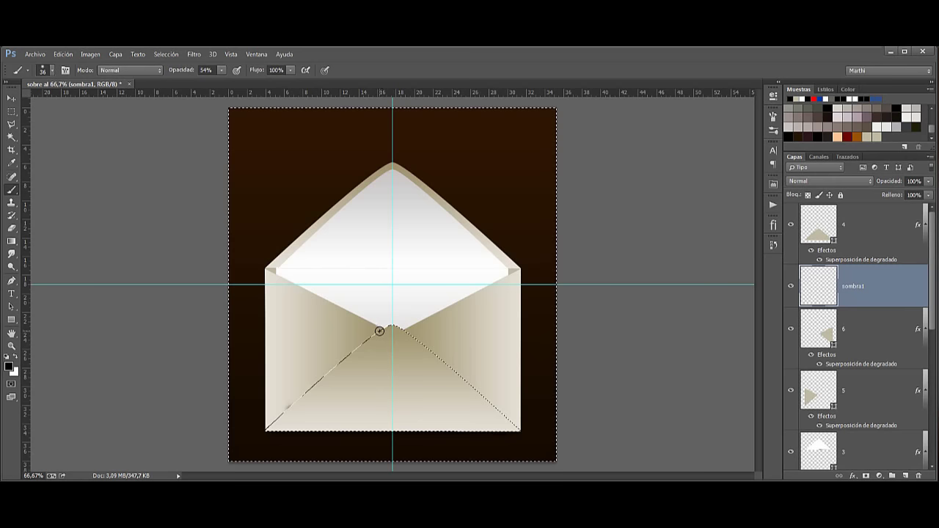
left_click_drag(379, 330, 279, 418)
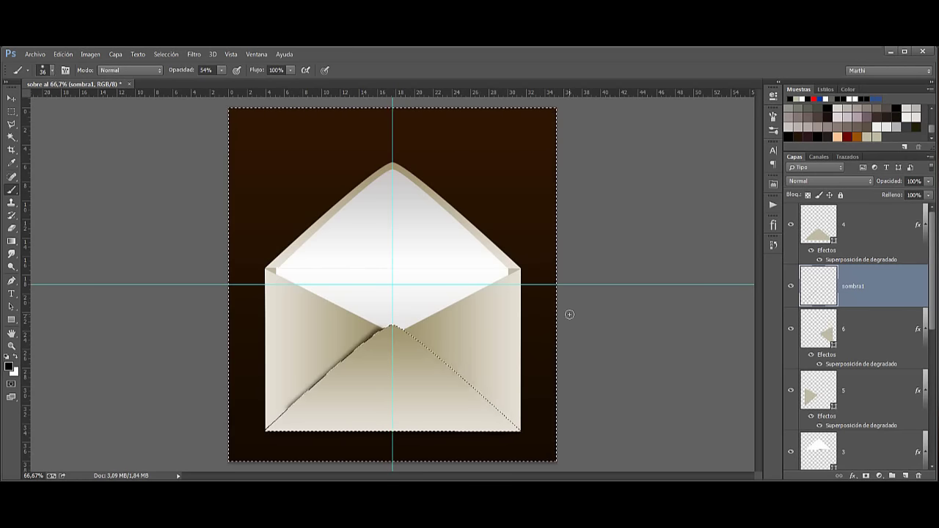
key("ctrl+d")
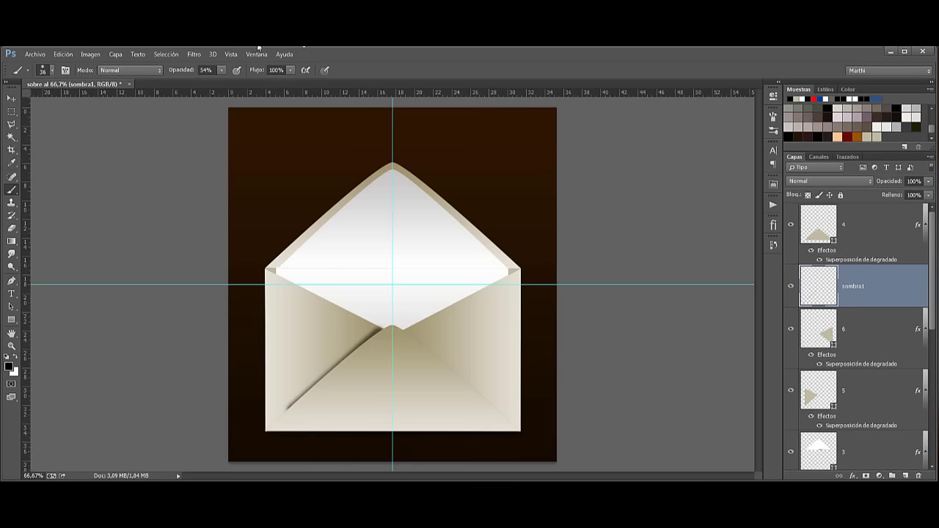
Apply a stronger Gaussian blur to the sombra1 shadow
left_click(193, 54)
mouse_move(211, 173)
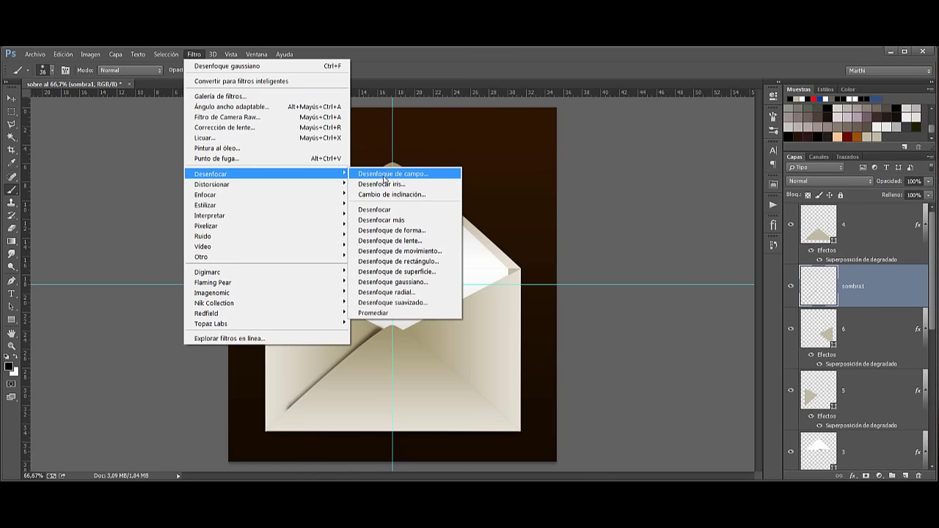
left_click(392, 282)
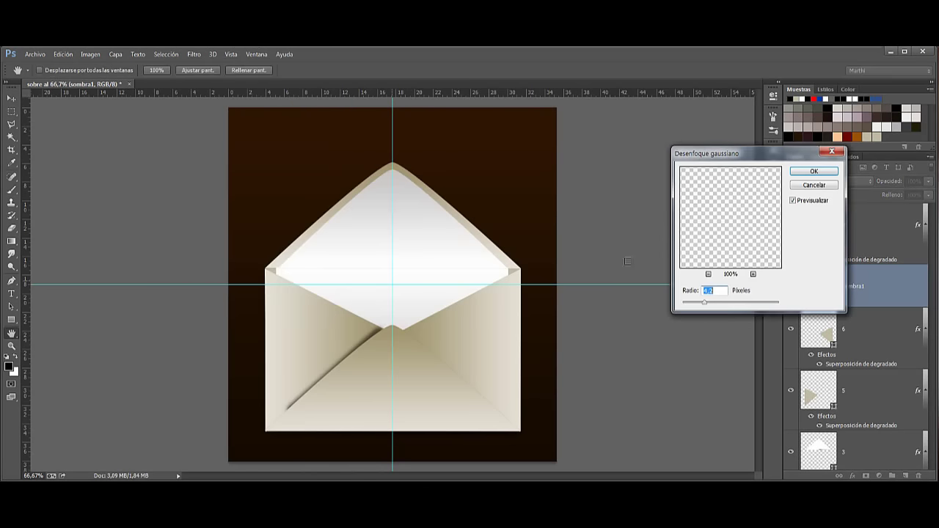
left_click_drag(705, 303, 715, 303)
left_click_drag(715, 306, 717, 306)
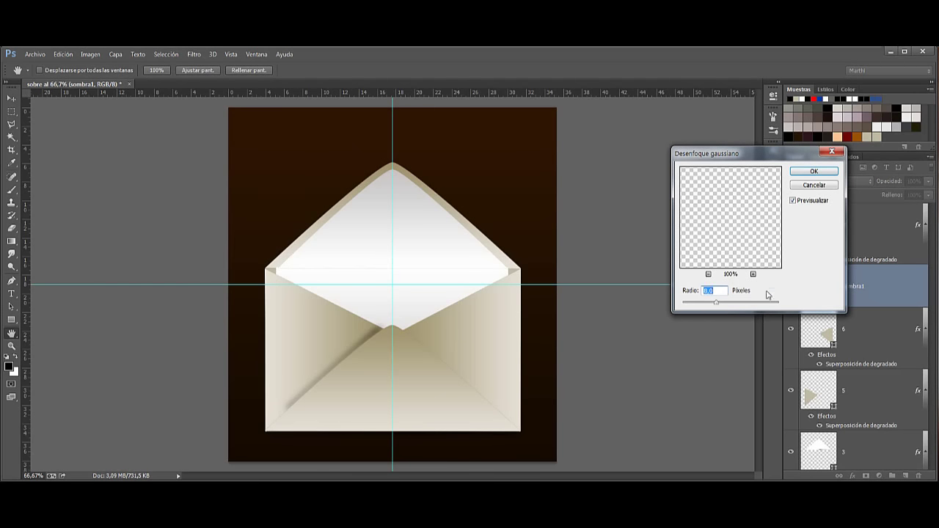
left_click(813, 172)
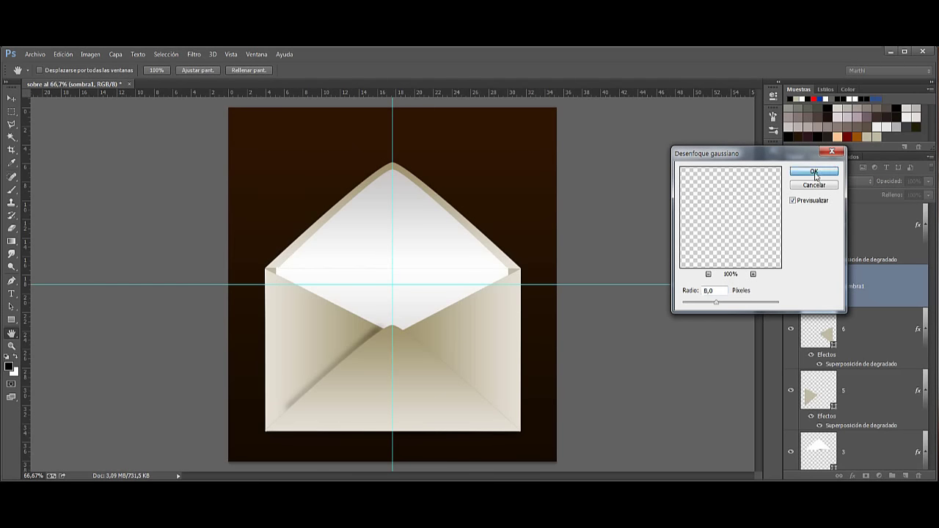
Nudge the shadow right, rotate it -1.45°, and lower it slightly
left_click(11, 97)
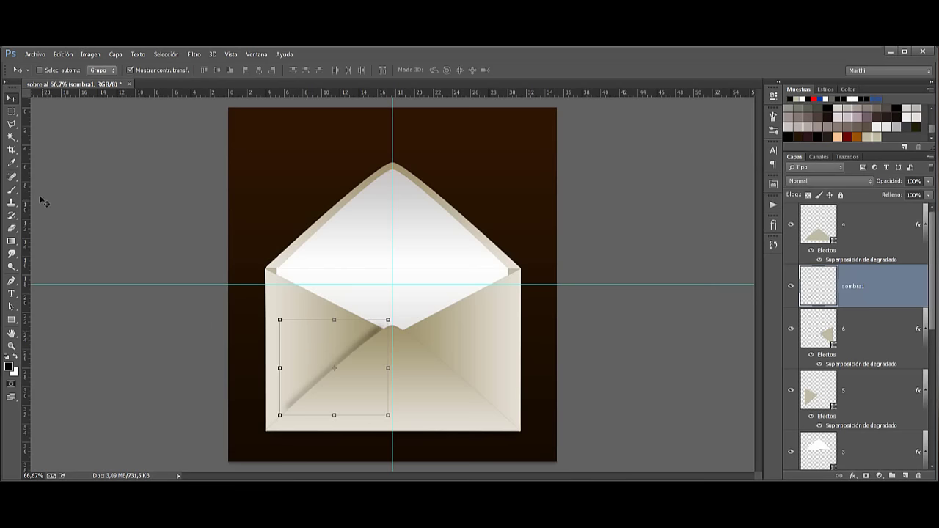
left_click_drag(319, 379, 323, 379)
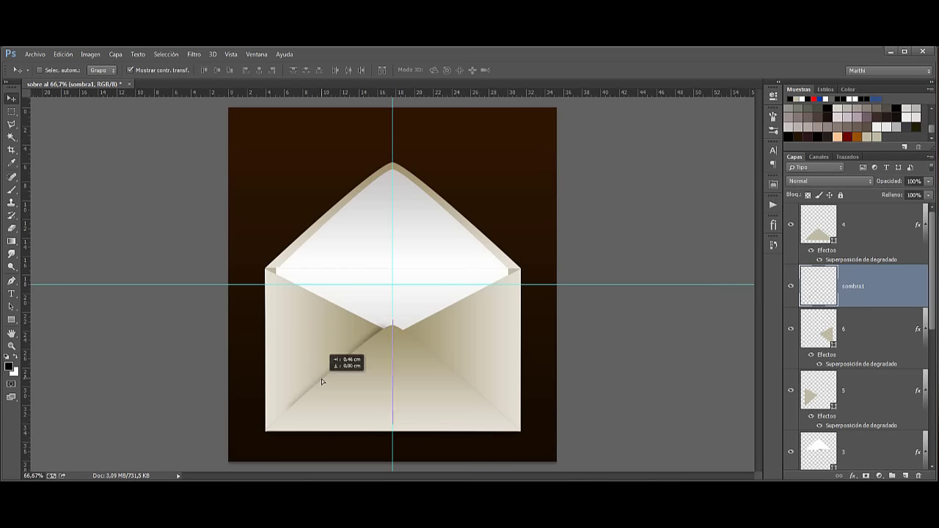
left_click(408, 314)
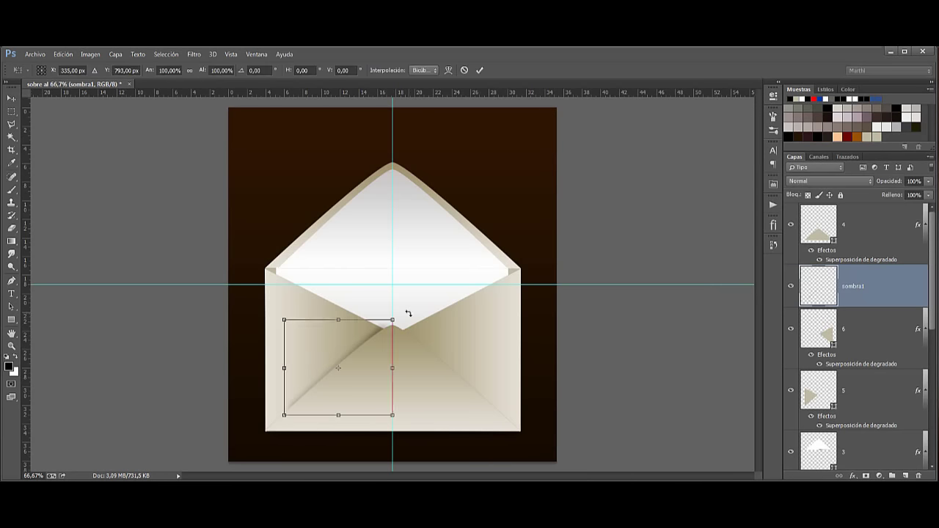
left_click_drag(408, 311, 405, 313)
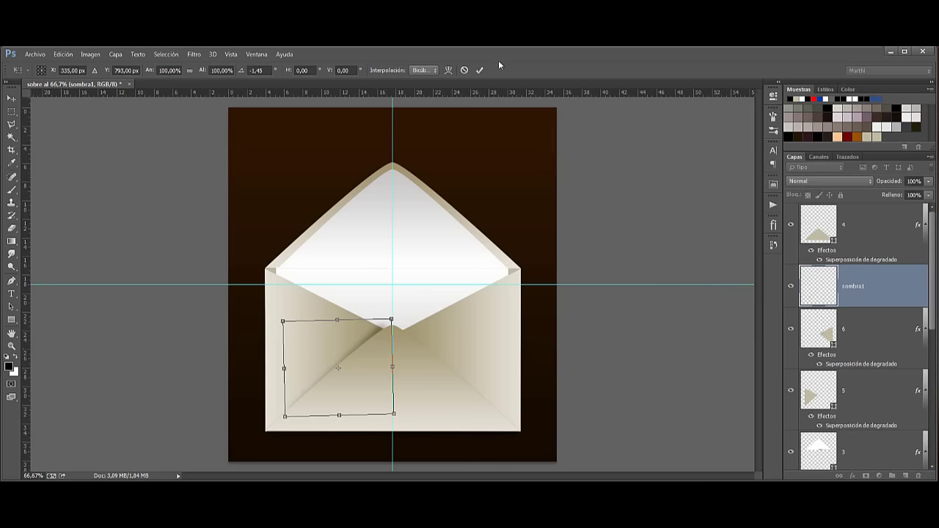
left_click(479, 70)
left_click_drag(383, 345, 383, 347)
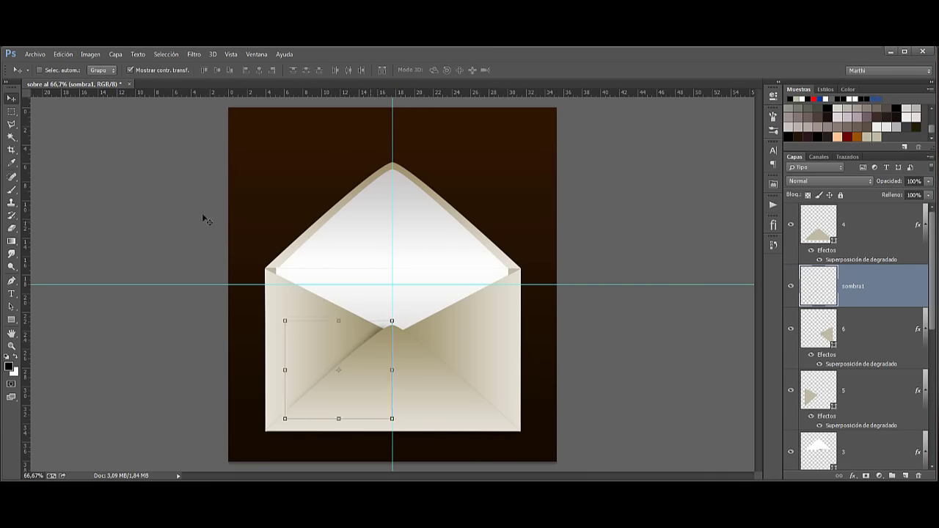
Hide transform controls, then duplicate sombra1 as a layer named sombra2
left_click(131, 69)
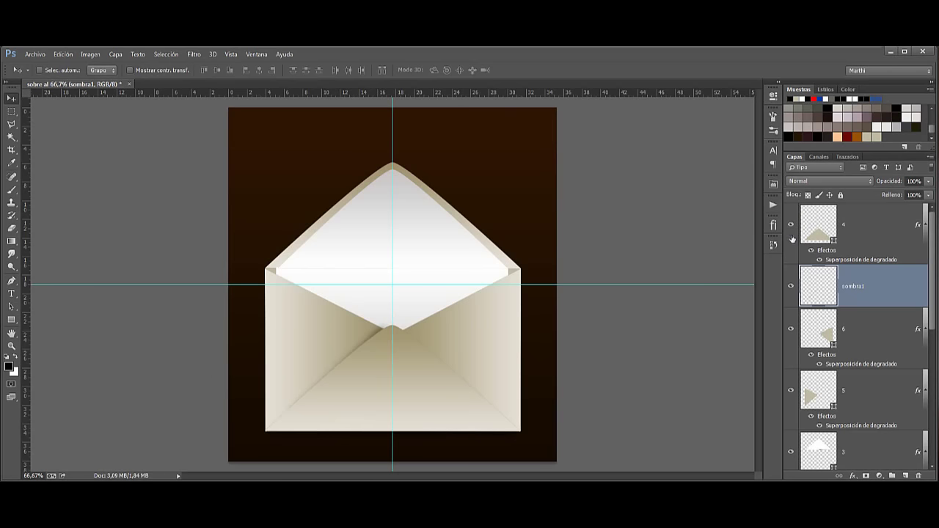
left_click(11, 253)
key("ctrl+j")
double_click(867, 287)
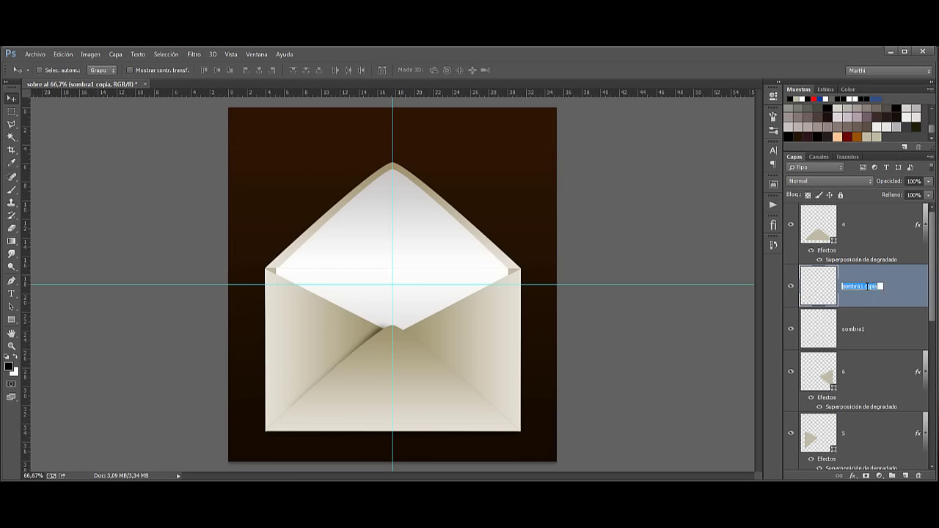
type("sombra2")
left_click(810, 286)
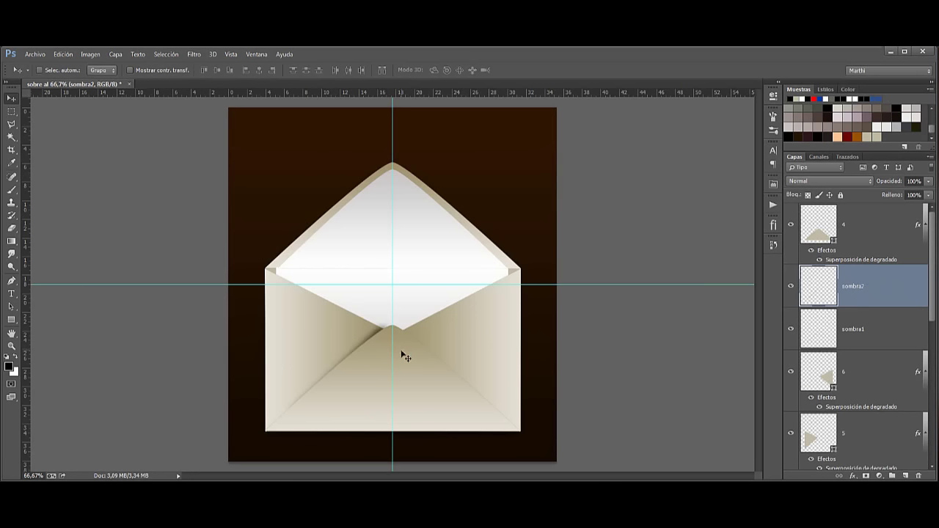
Flip sombra2 horizontally and move it onto the right flap's inner edge
key("ctrl+t")
right_click(381, 371)
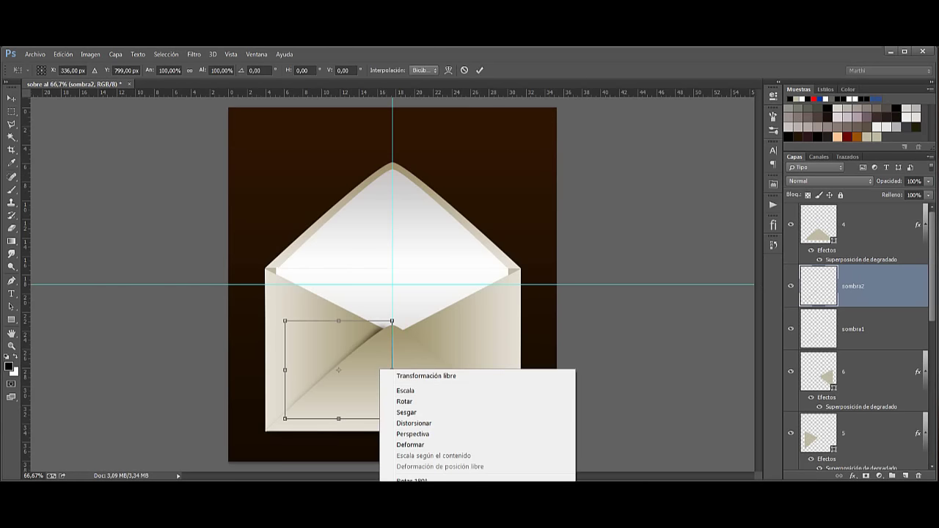
left_click(422, 518)
left_click(16, 98)
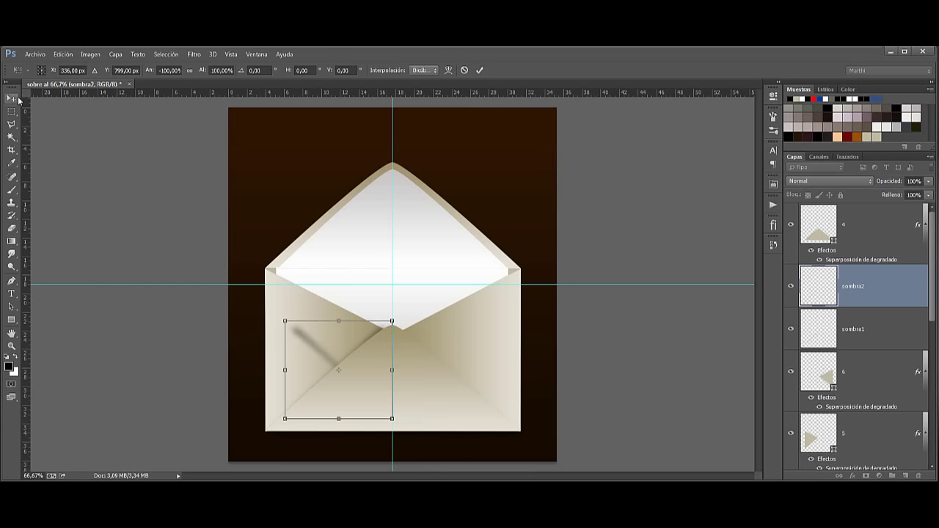
left_click(438, 242)
left_click_drag(343, 369, 449, 366)
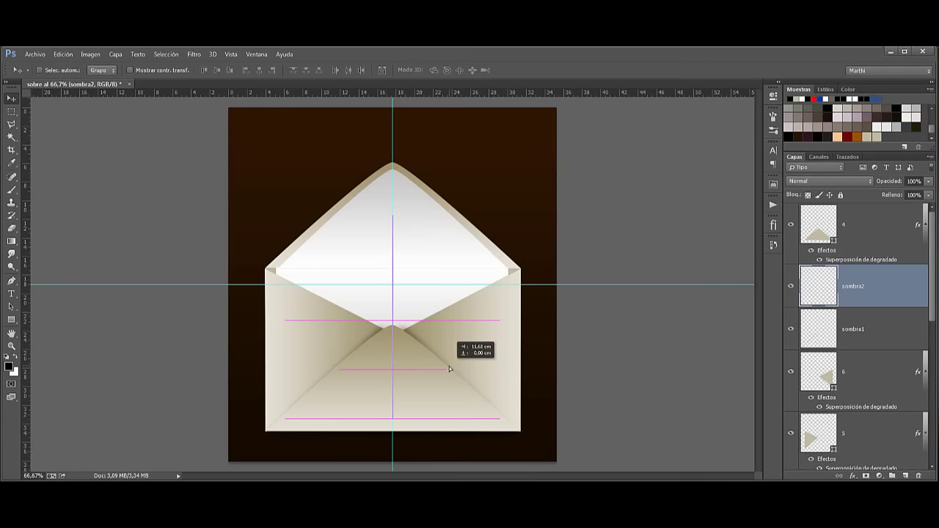
left_click_drag(449, 366, 448, 366)
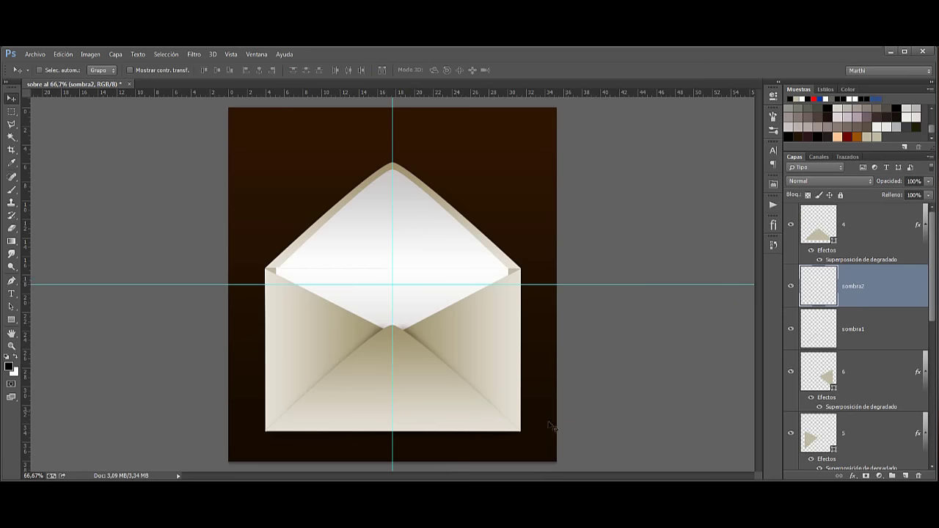
scroll(854, 337, "down", 1)
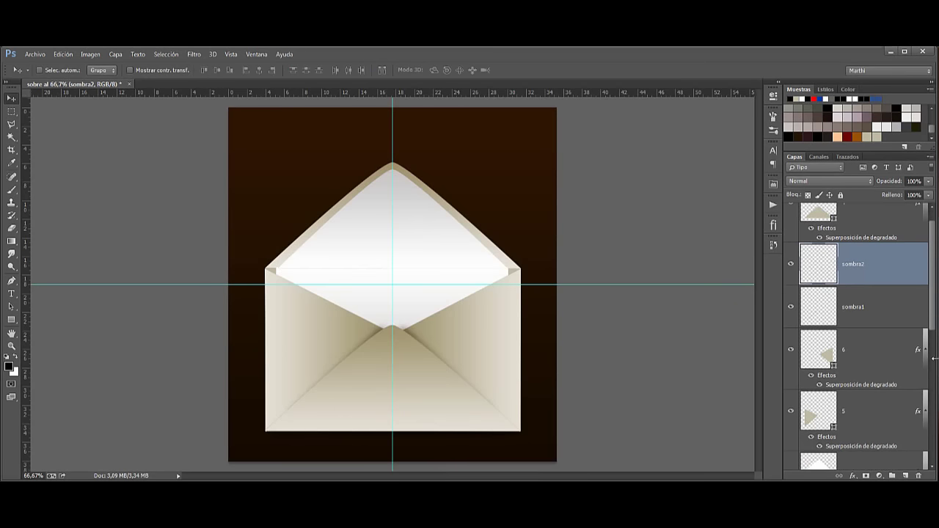
left_click(869, 413)
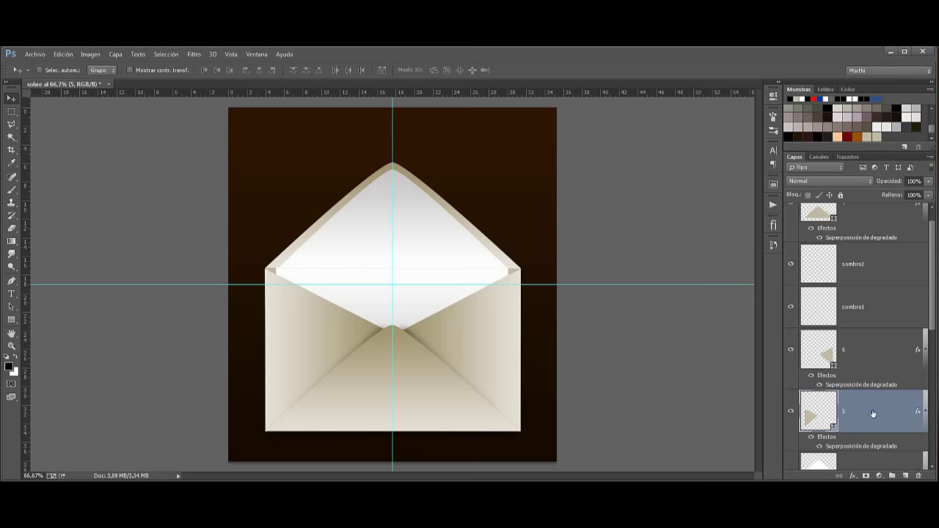
Add a new layer named sombra1 and select the inverse of layer 5
left_click(905, 476)
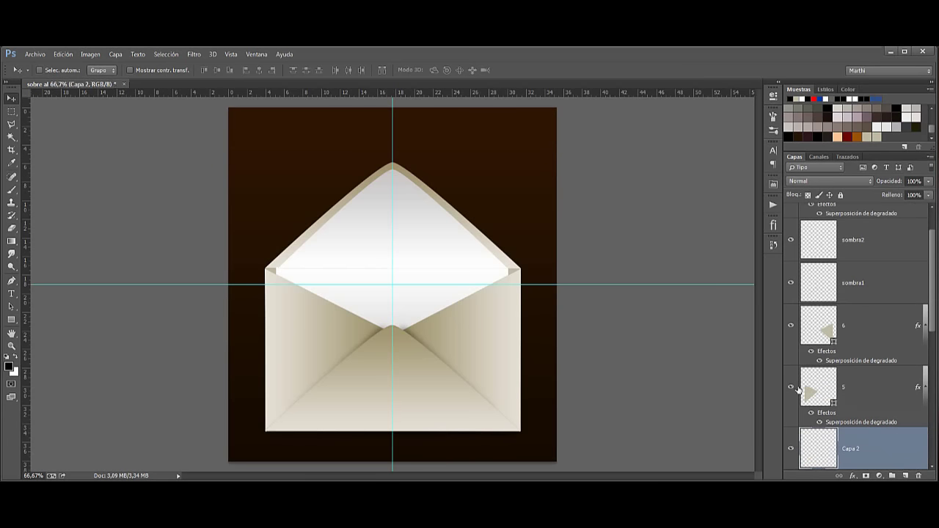
double_click(848, 449)
type("sombra1")
key("Return")
left_click(812, 396, "ctrl")
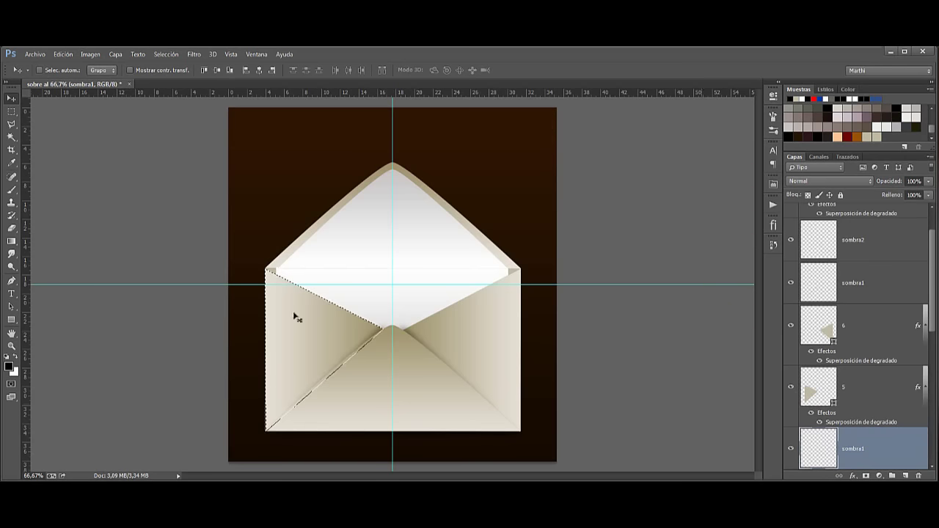
left_click(166, 53)
left_click(172, 97)
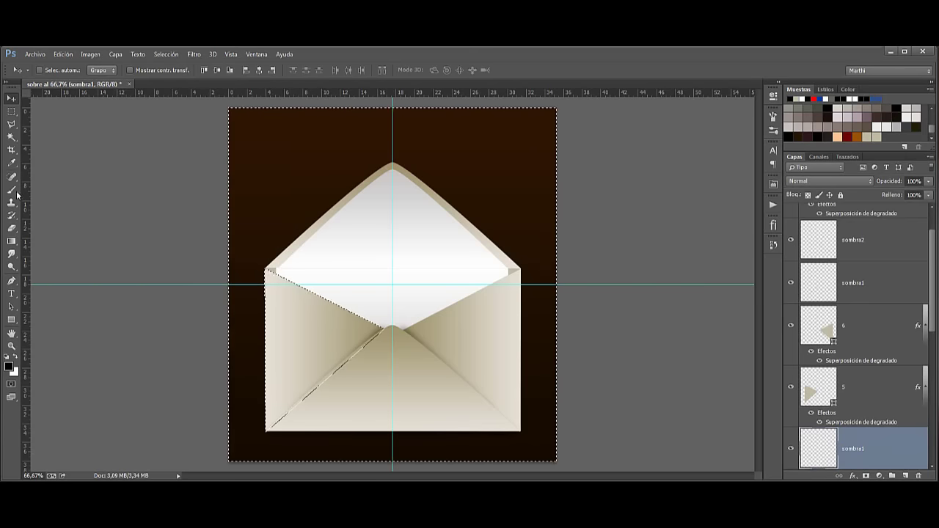
Brush a shadow along the flap edge, blur it 4 px, and deselect
key("b")
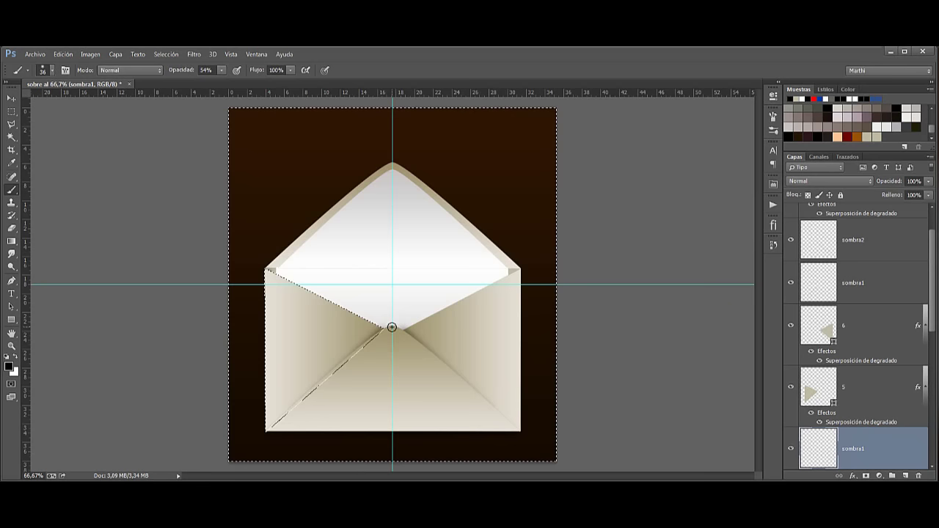
left_click(392, 327, "shift")
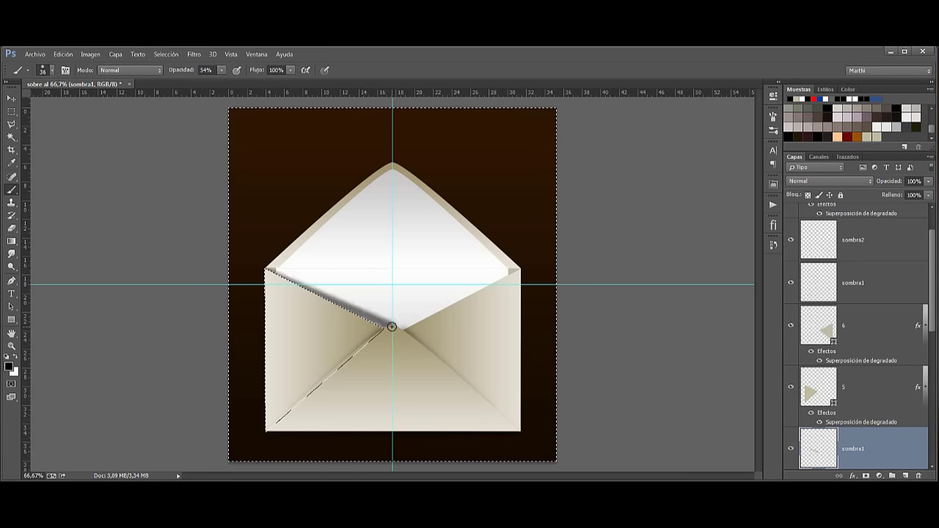
left_click(194, 54)
mouse_move(211, 173)
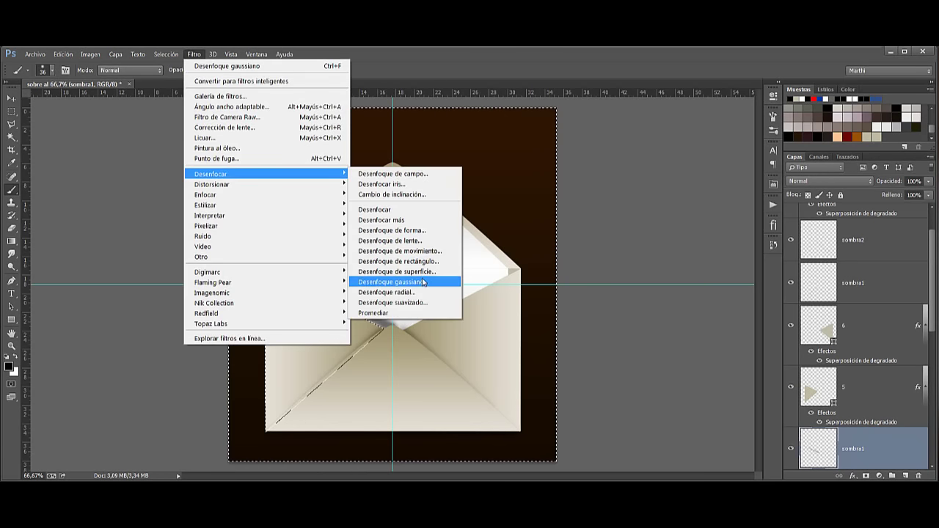
left_click(393, 281)
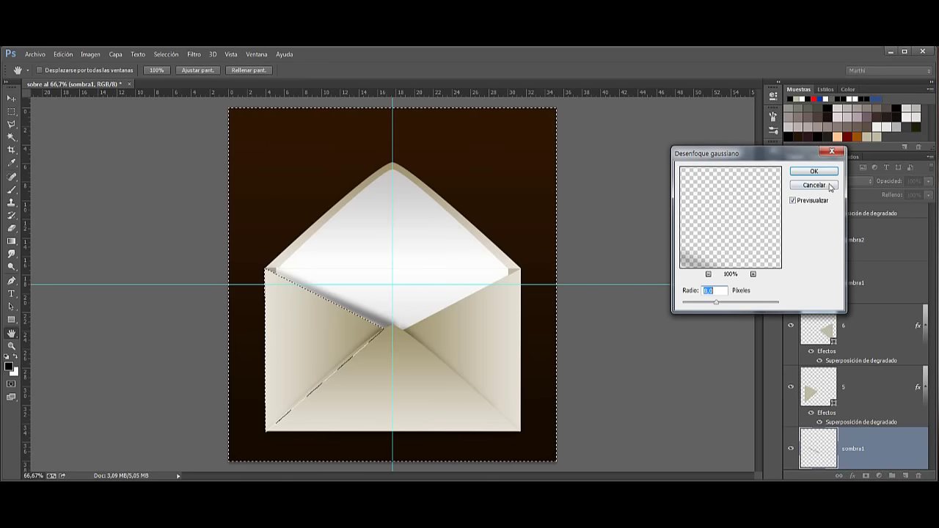
type("4")
key("Return")
key("b")
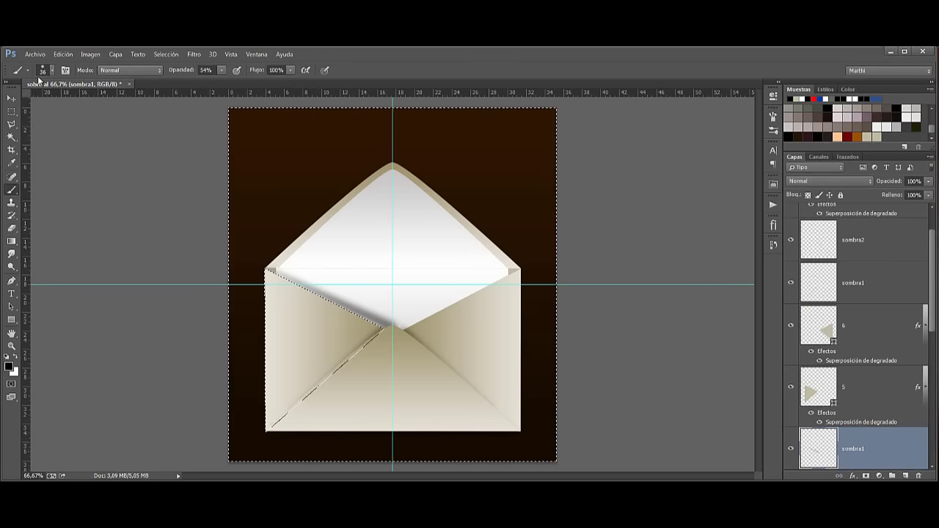
key("ctrl+d")
Set the shadow layer to 81% opacity and duplicate it as sombra2
key("v")
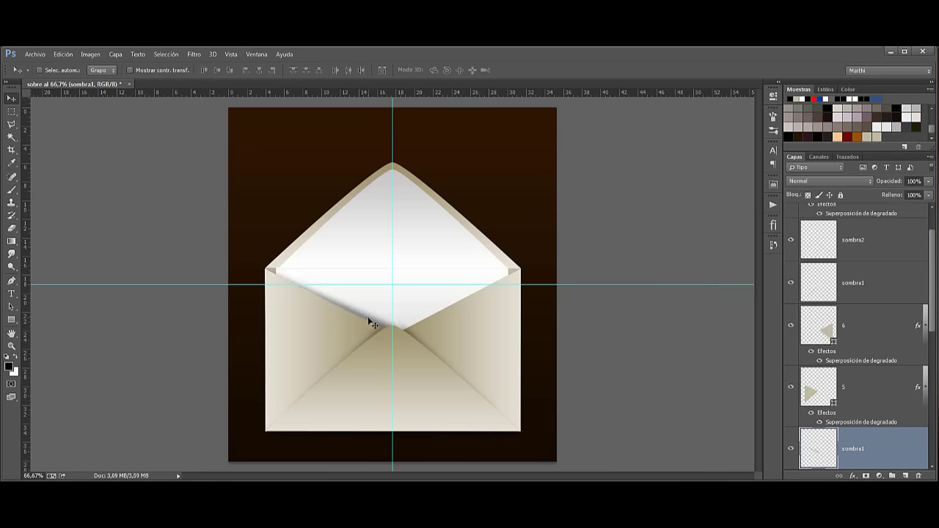
mouse_move(893, 183)
left_mouse_down()
mouse_move(872, 183)
mouse_move(885, 178)
left_mouse_up()
key("Return")
key("ctrl+j")
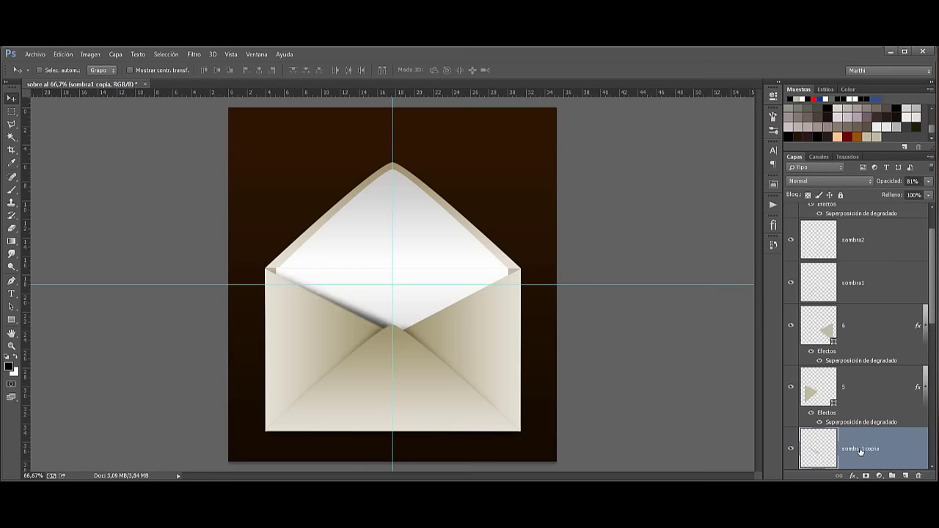
double_click(861, 449)
left_click_drag(862, 447, 926, 447)
type("2")
Confirm the sombra2 name and flip the shadow horizontally
left_click(821, 449)
key("ctrl+t")
right_click(340, 332)
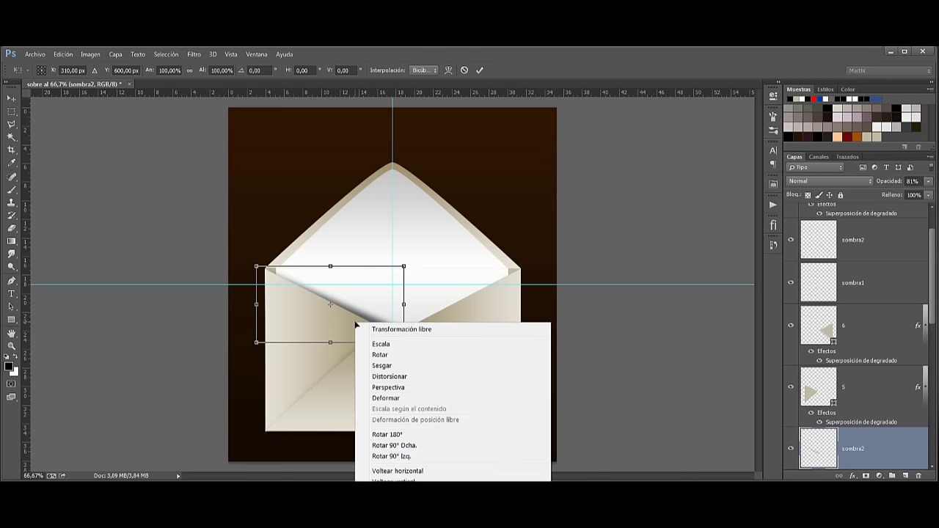
left_click(422, 471)
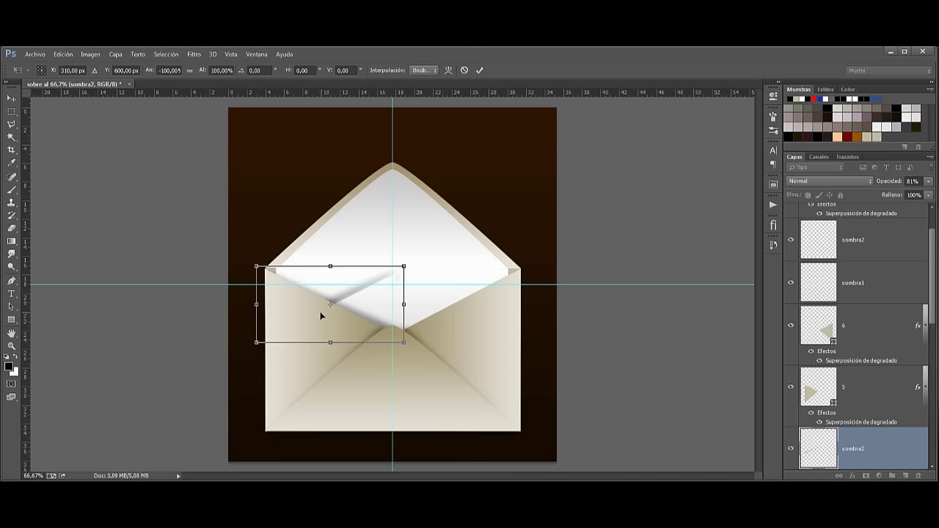
left_click(481, 71)
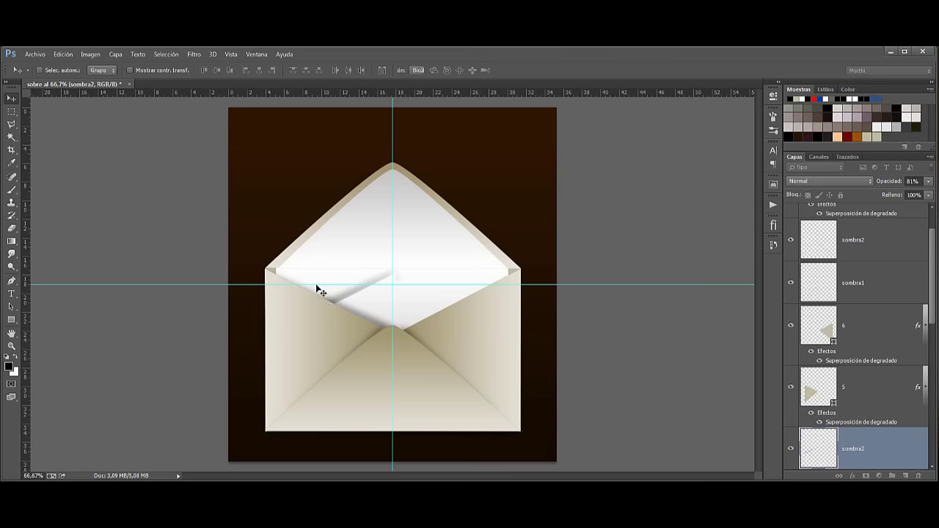
Drag the mirrored shadow right until it sits beneath the flap's tip
left_click_drag(325, 302, 452, 302)
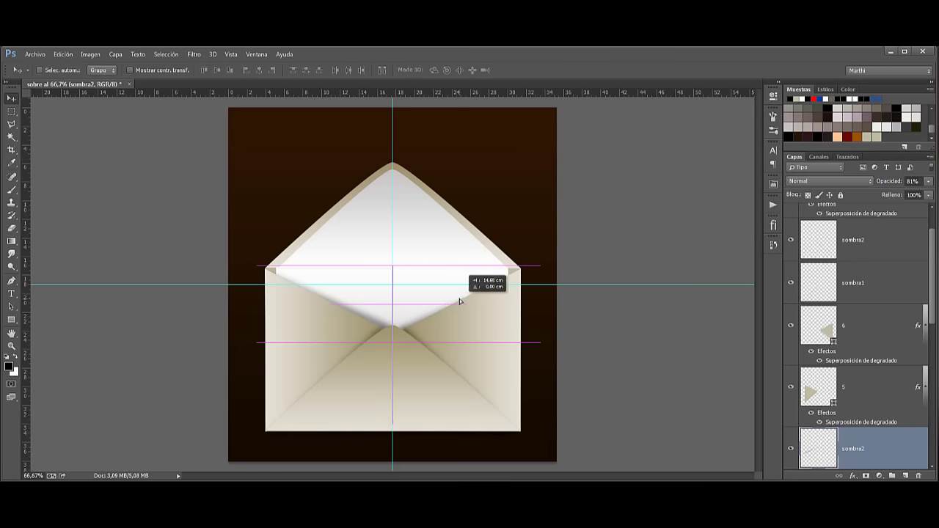
mouse_move(461, 302)
left_mouse_down()
mouse_move(473, 302)
mouse_move(465, 303)
left_mouse_up()
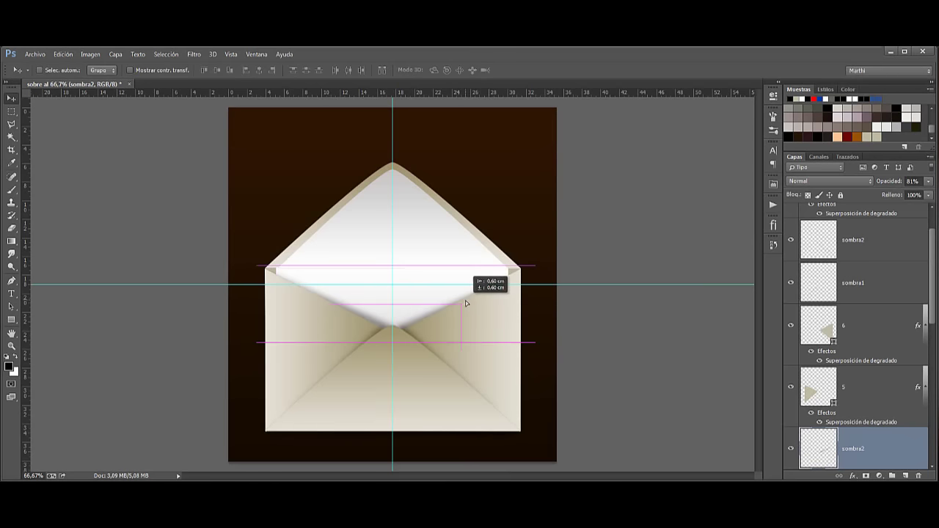
left_click_drag(465, 303, 482, 295)
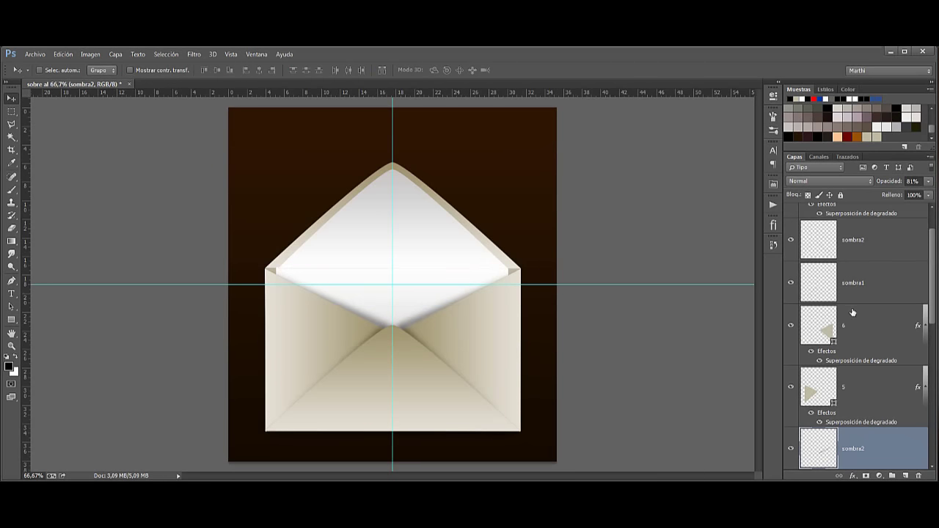
left_click(908, 185)
scroll(930, 261, "down", 1)
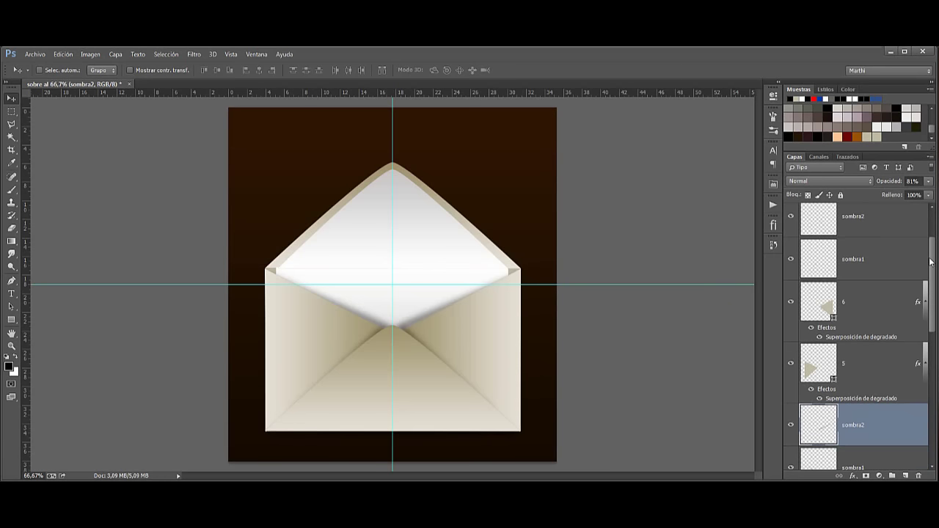
mouse_move(930, 261)
left_mouse_down()
mouse_move(933, 313)
mouse_move(931, 250)
left_mouse_up()
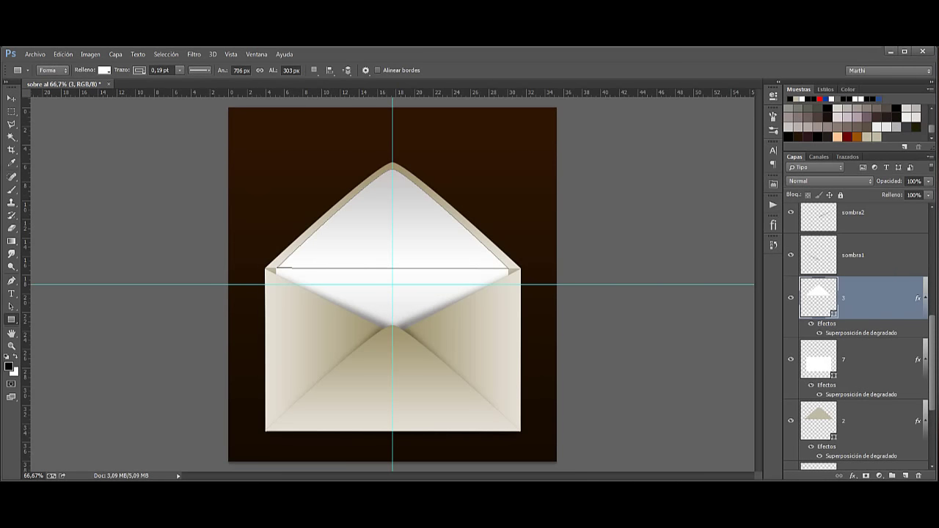
Create a new layer group named contido
left_click(892, 475)
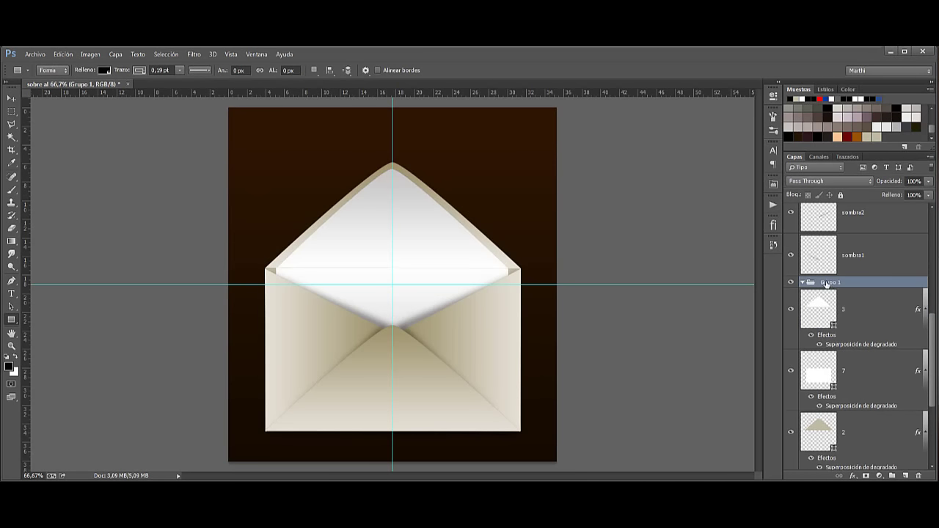
double_click(826, 282)
type("contido")
key("Return")
Draw a 674 × 551 px beige (beb9a0) rectangle over the envelope
right_click(15, 323)
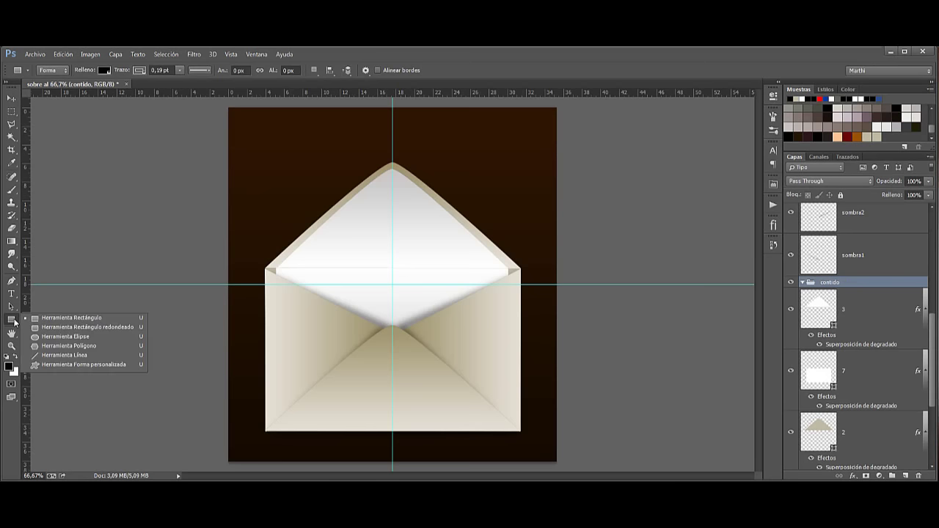
left_click(57, 319)
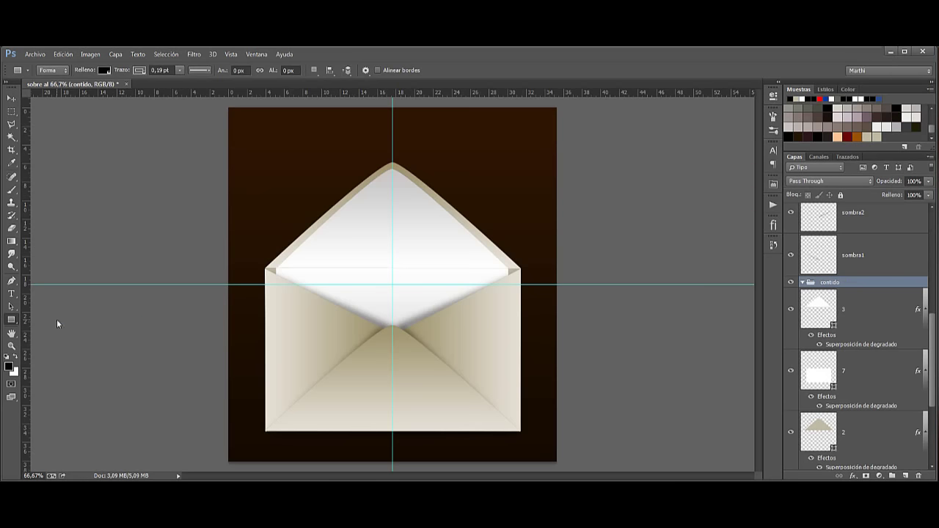
left_click(10, 367)
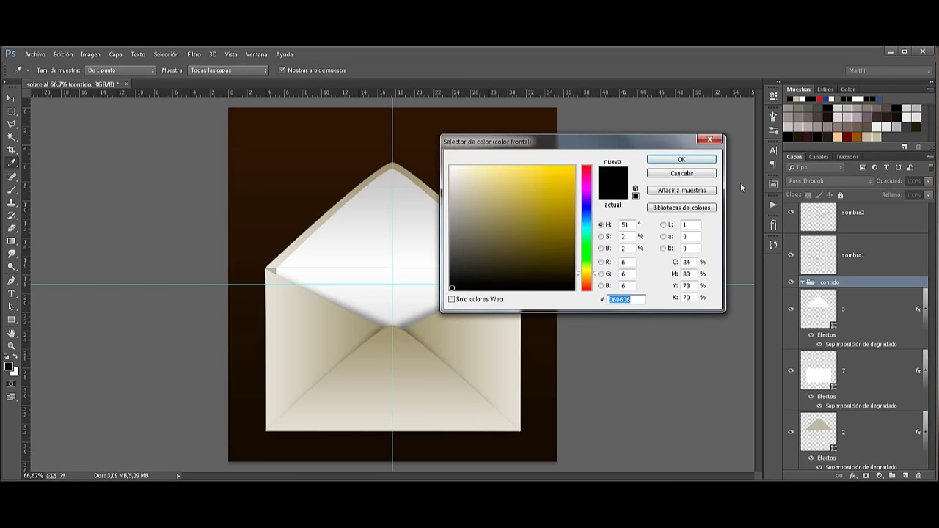
left_click(877, 137)
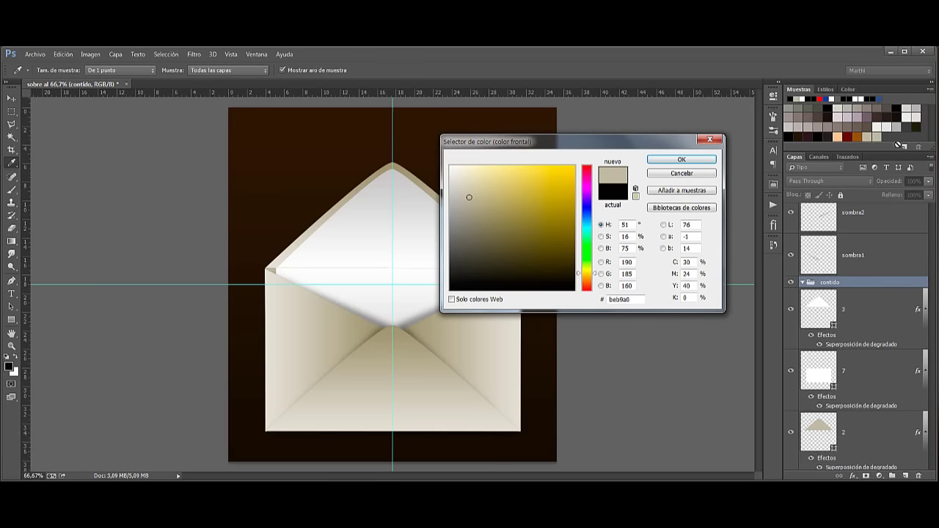
left_click(682, 159)
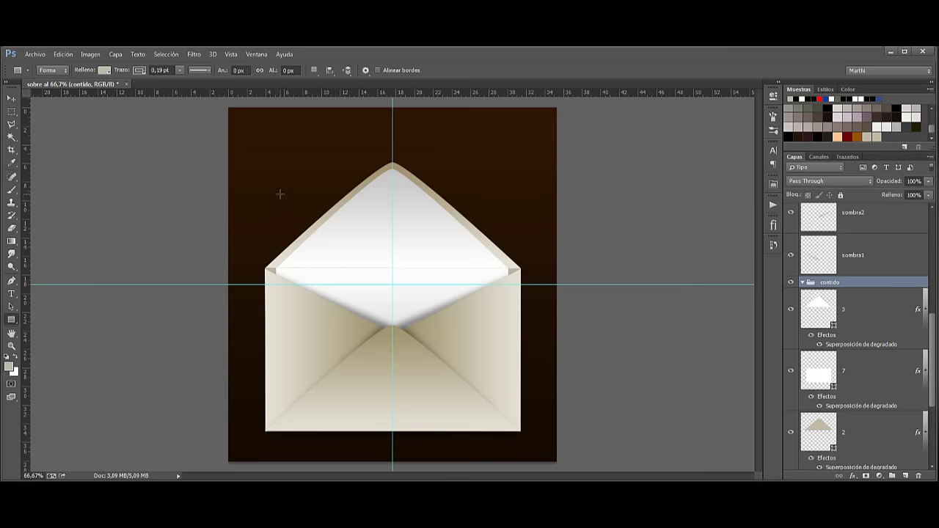
mouse_move(280, 194)
left_mouse_down()
mouse_move(500, 350)
mouse_move(501, 375)
left_mouse_up()
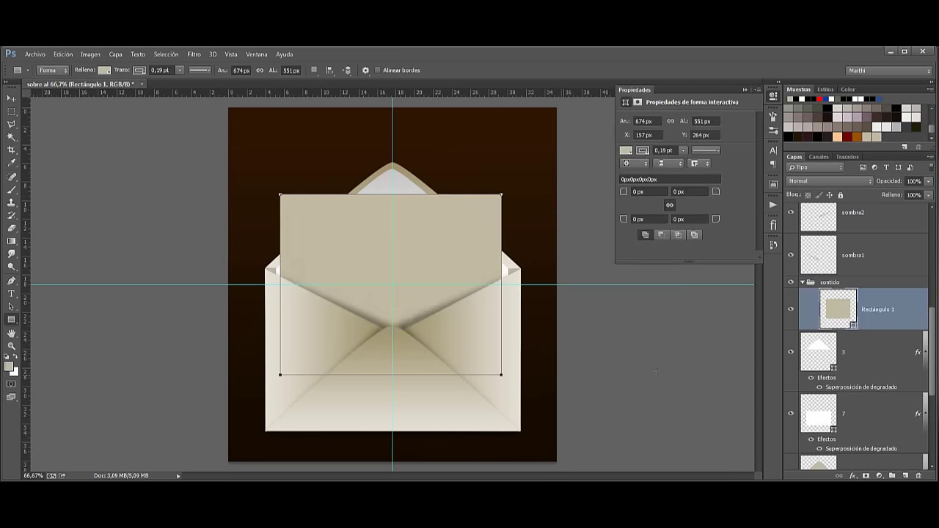
left_click(743, 90)
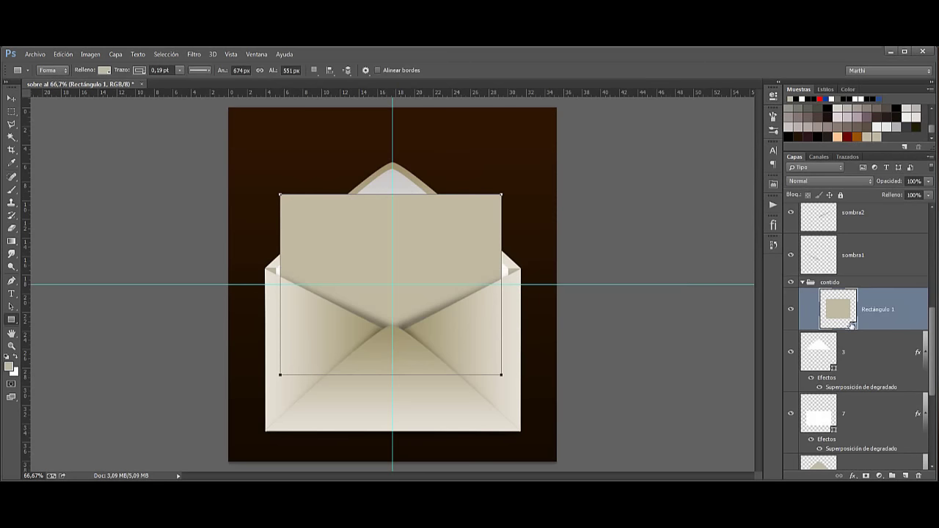
Select a rectangle inside the letter and choose the black-to-white gradient preset
left_click(12, 111)
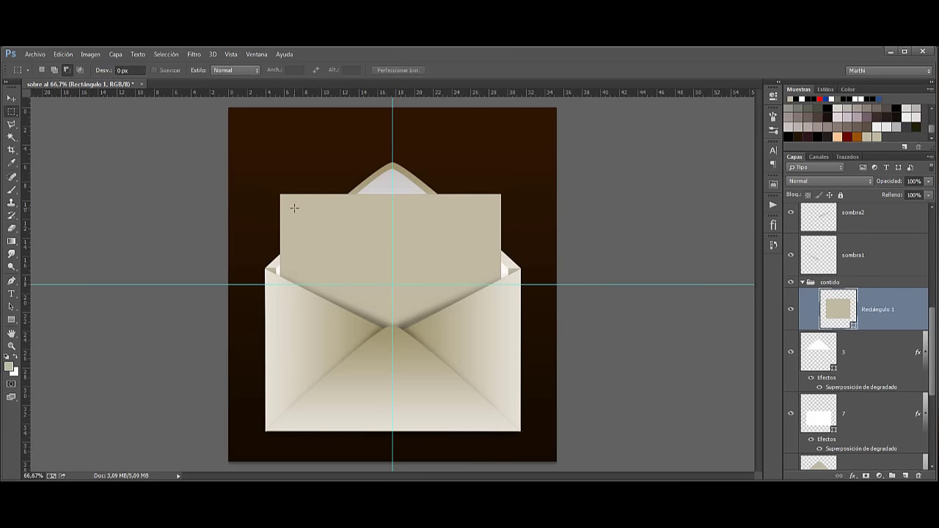
left_click_drag(294, 209, 488, 300)
left_click_drag(488, 301, 488, 300)
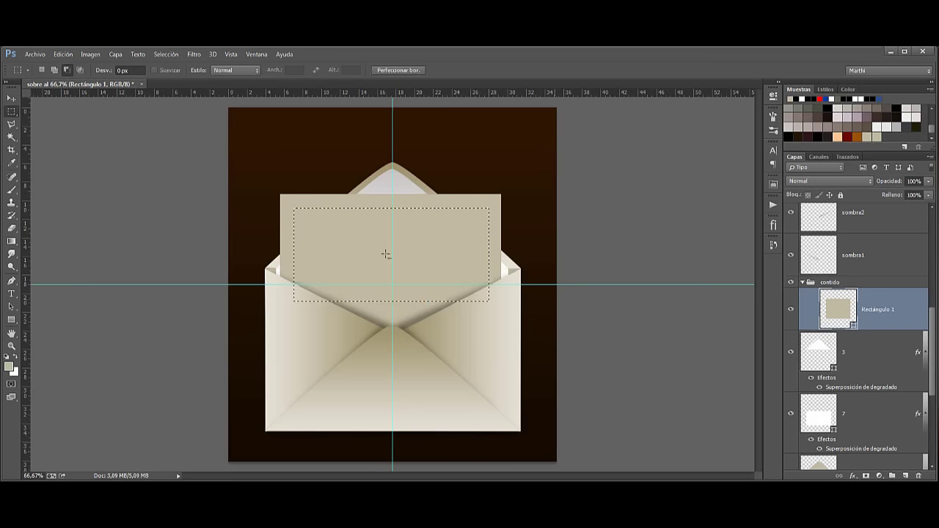
left_click(11, 241)
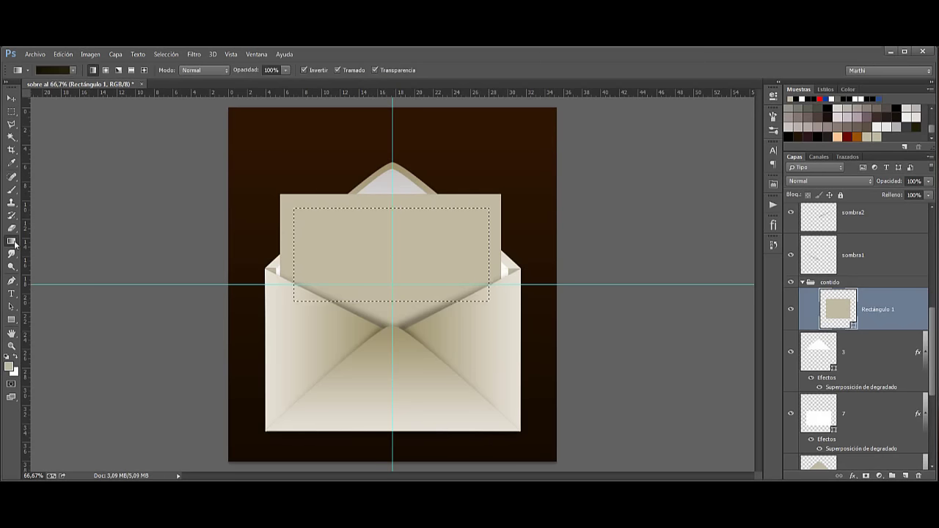
left_click(71, 70)
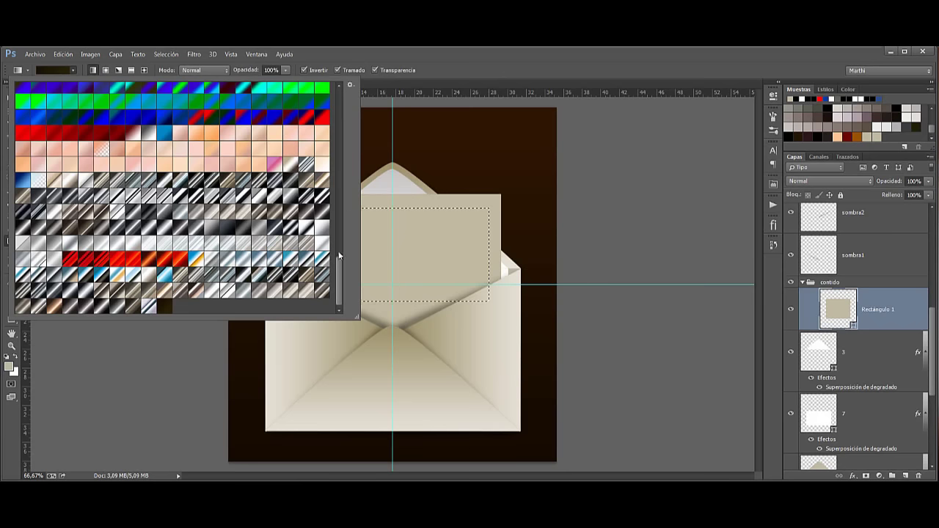
left_click_drag(339, 255, 326, 83)
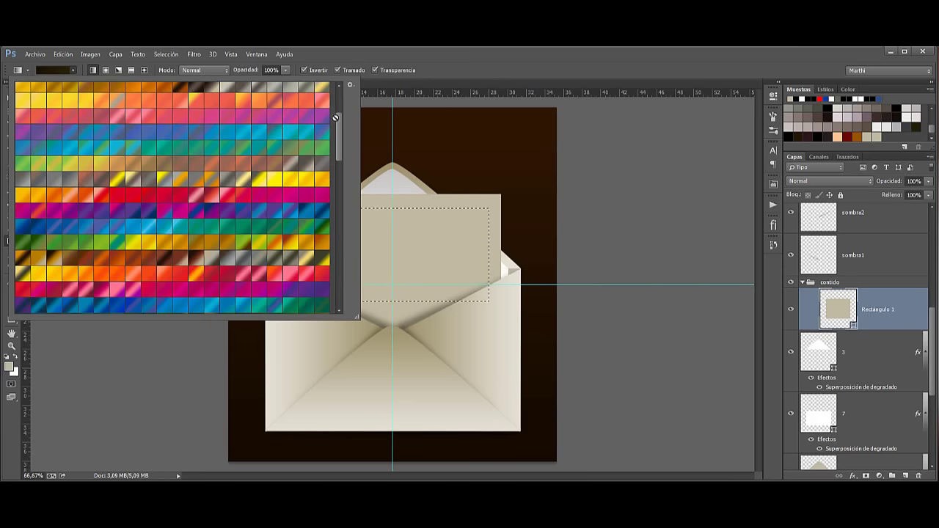
left_click_drag(335, 118, 333, 87)
left_click(54, 88)
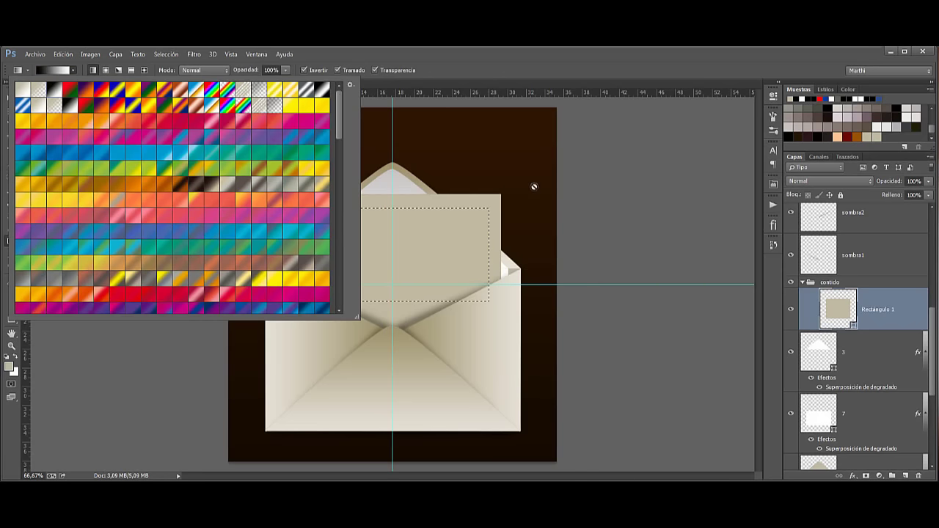
left_click(889, 313)
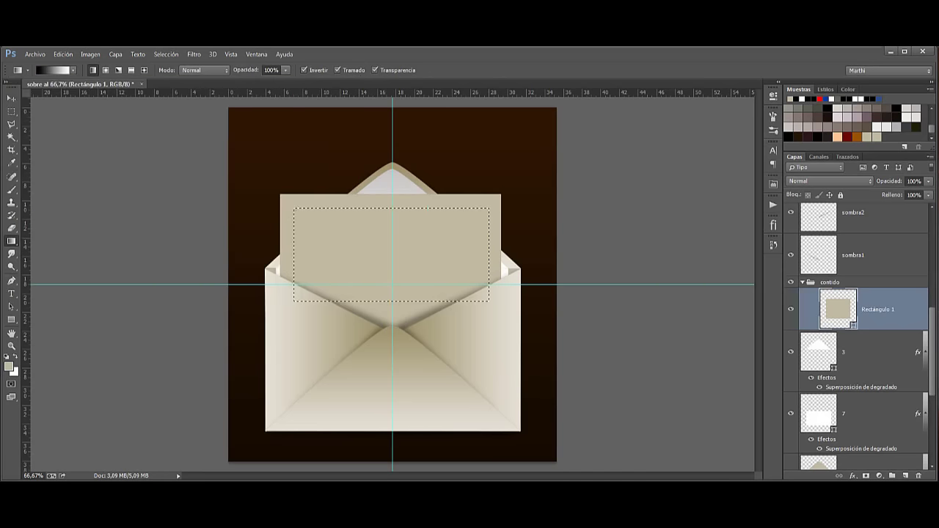
On a new layer, draw a black gradient upward from the selection's bottom
left_click(905, 475)
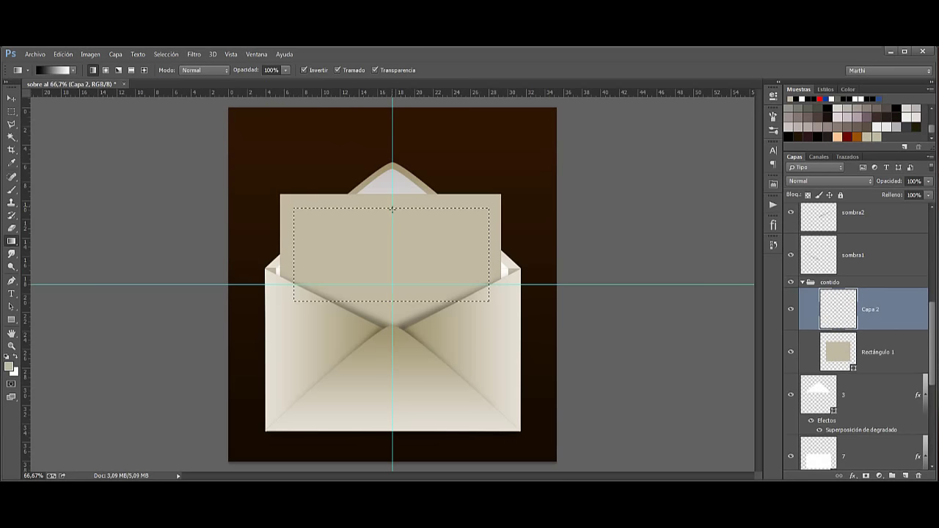
left_click_drag(395, 273, 394, 272)
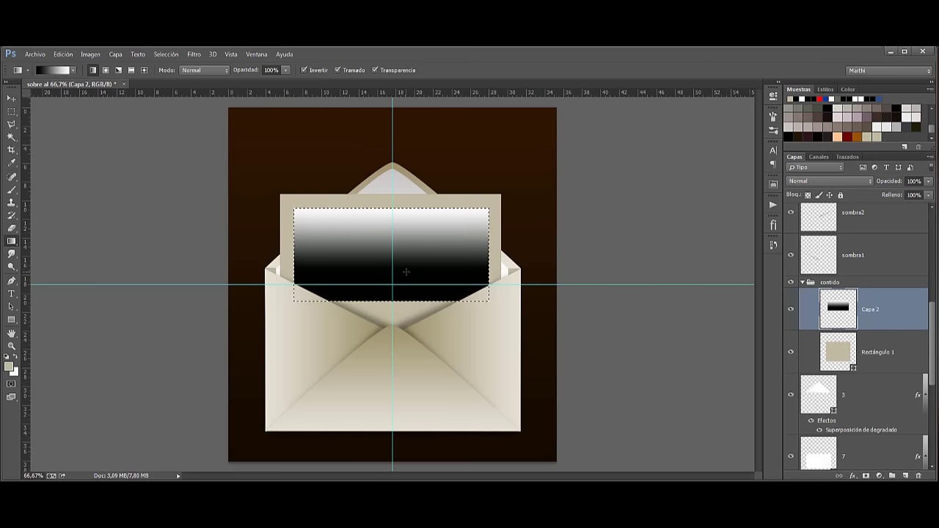
key("ctrl+z")
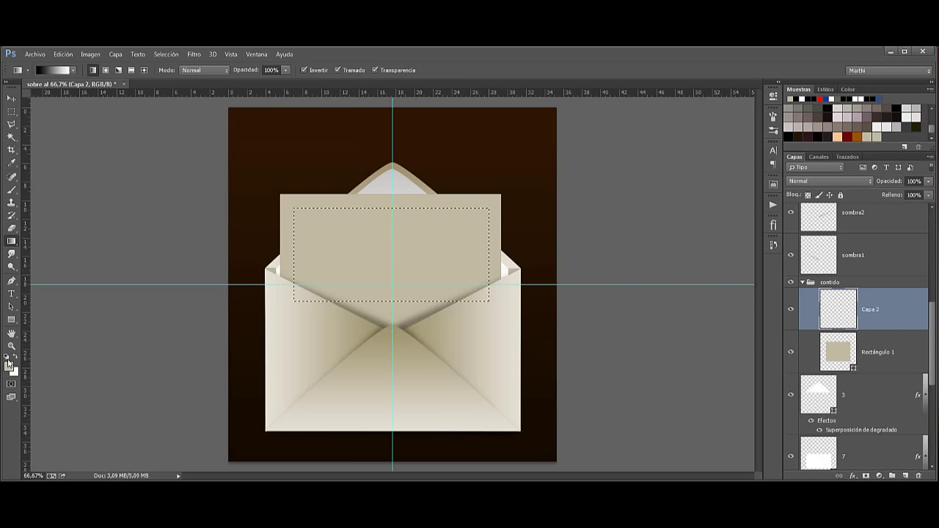
left_click(10, 365)
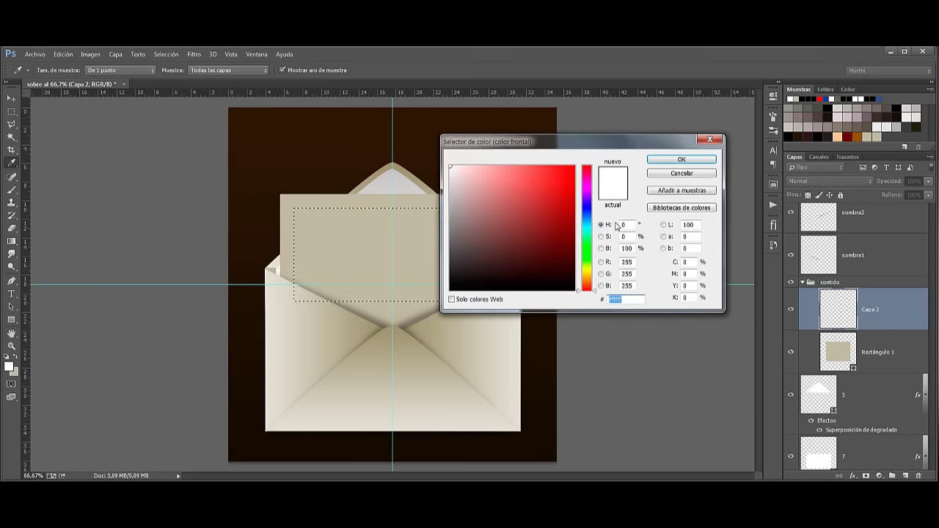
left_click(681, 173)
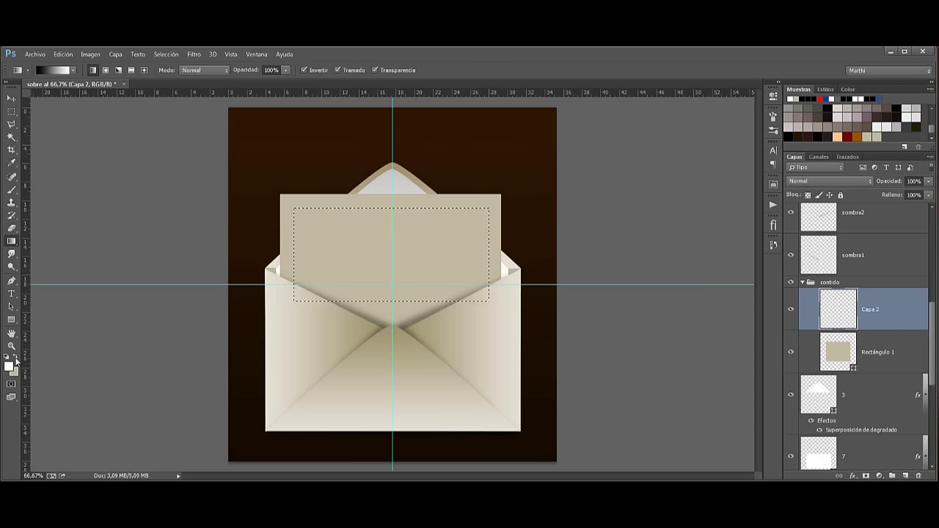
left_click(16, 355)
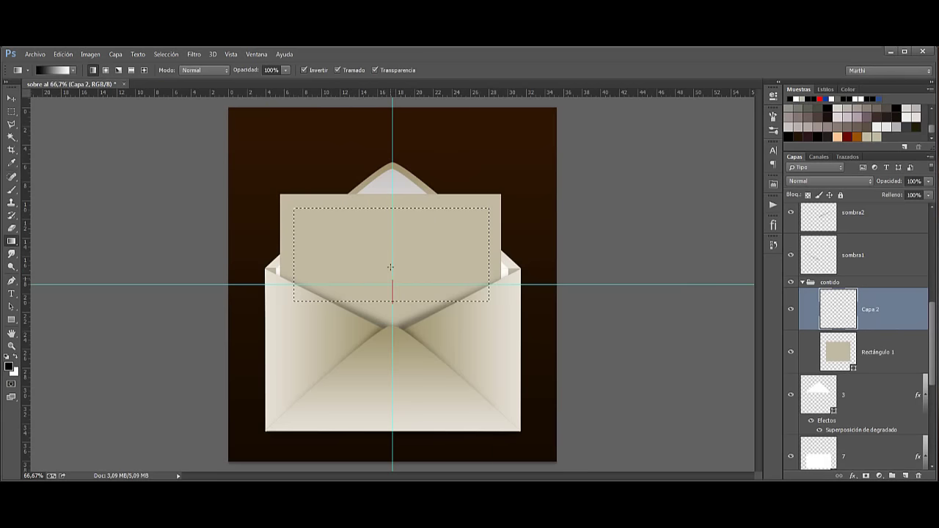
left_click_drag(391, 267, 391, 219)
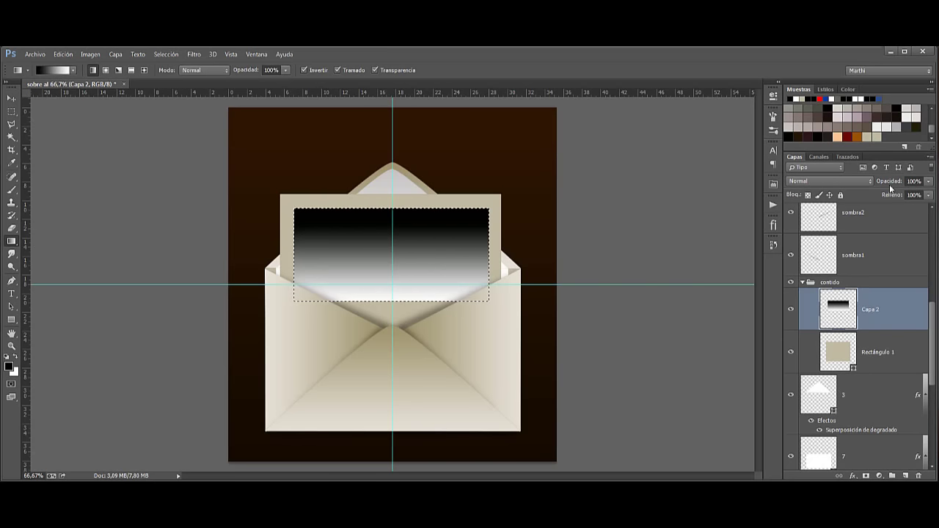
Fade Capa 2 to 15% opacity and stretch it to about 125.7% height
left_click_drag(896, 182, 860, 184)
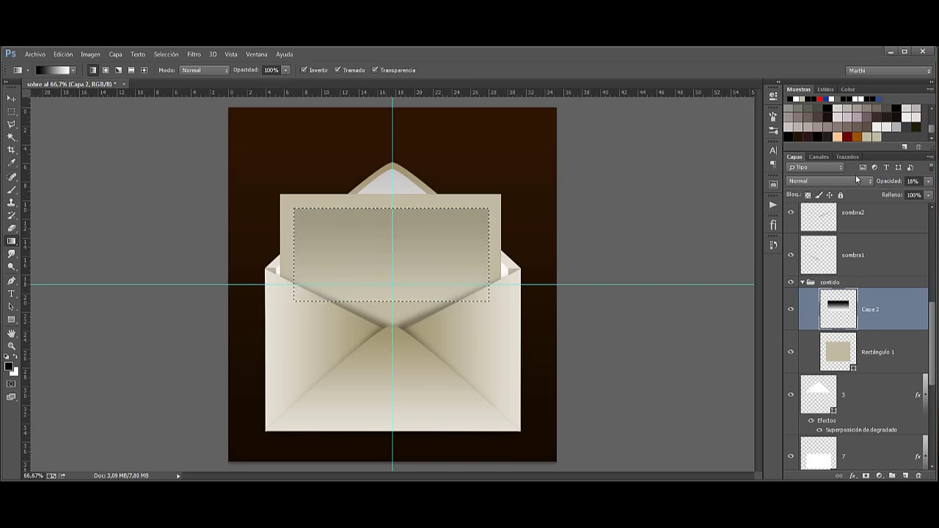
key("ctrl+d")
mouse_move(901, 183)
left_mouse_down()
mouse_move(890, 183)
mouse_move(899, 180)
left_mouse_up()
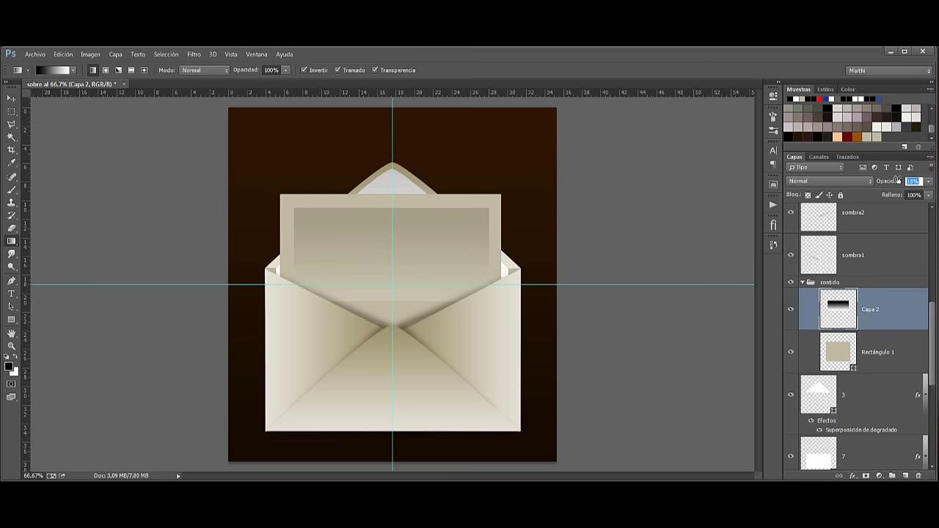
left_click(850, 316)
key("ctrl+t")
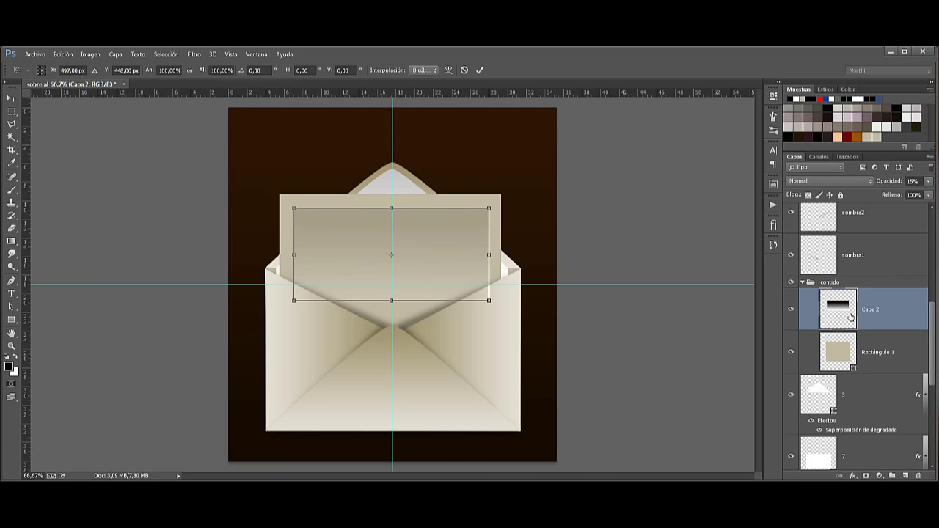
left_click_drag(392, 301, 388, 330)
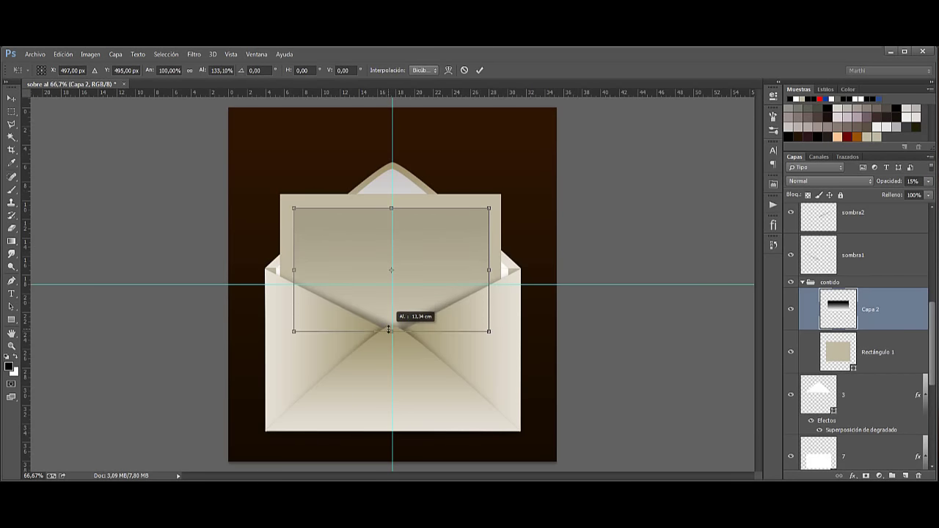
left_click_drag(389, 320, 389, 314)
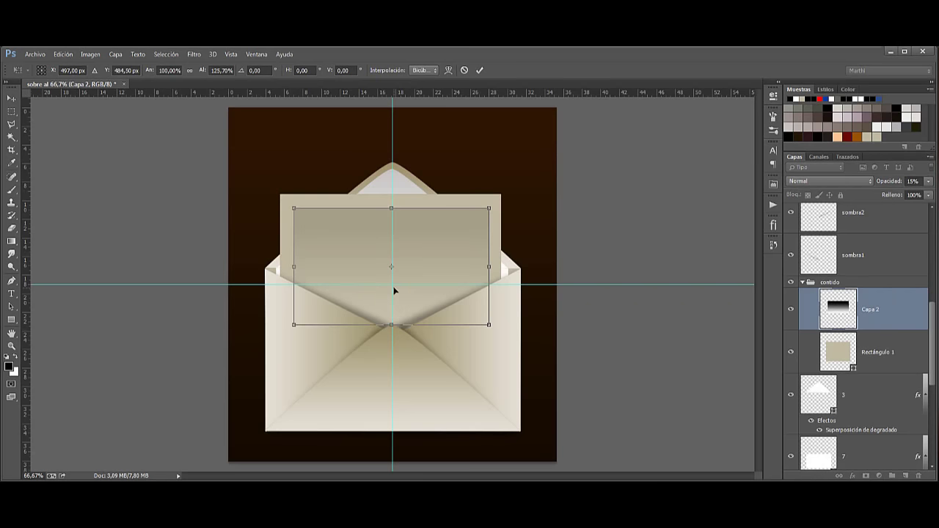
left_click(482, 69)
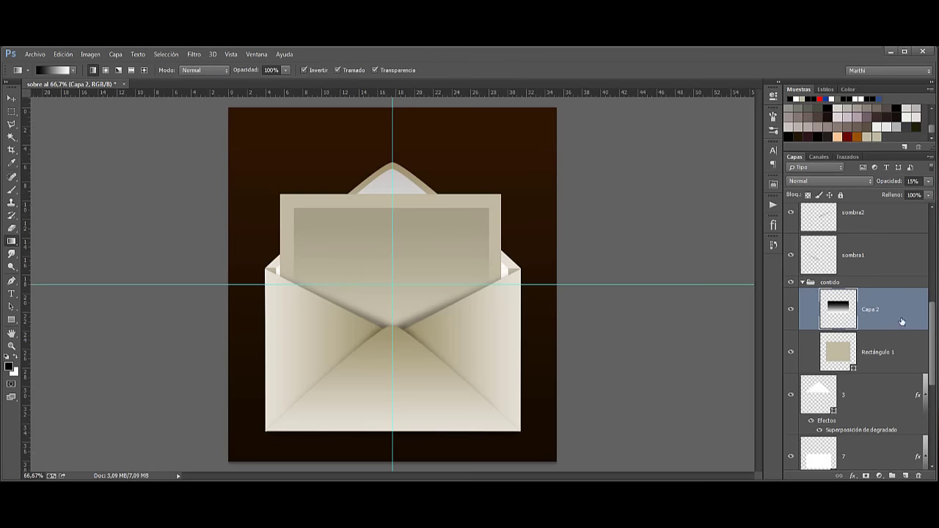
Select the Brush tool with the large 2500 px crumpled-paper texture brush preset
left_click(11, 189)
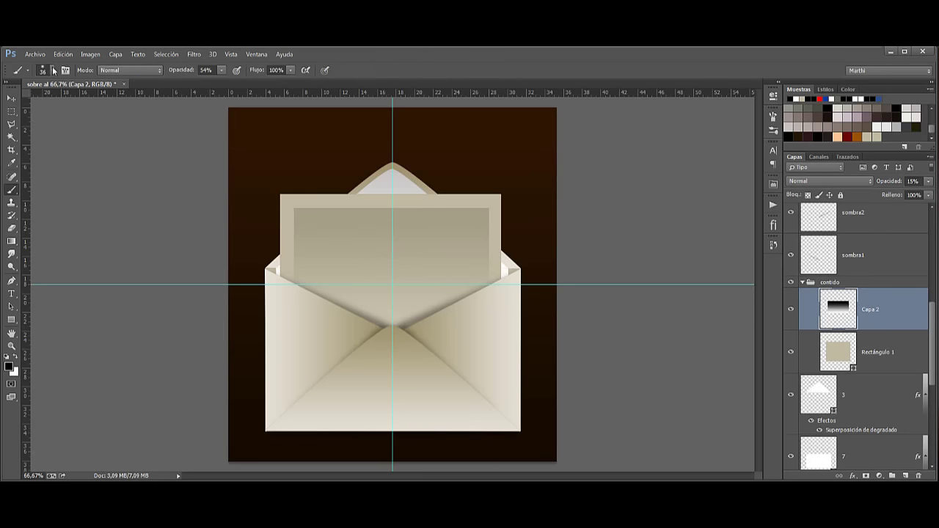
left_click(53, 70)
left_click_drag(335, 173, 338, 308)
left_click(230, 300)
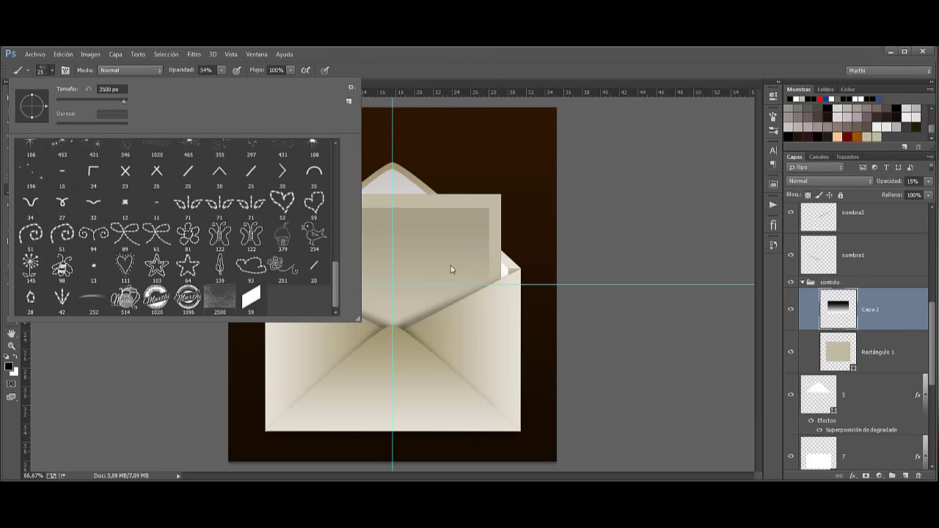
left_click_drag(123, 101, 132, 101)
left_click_drag(127, 101, 119, 101)
key("Return")
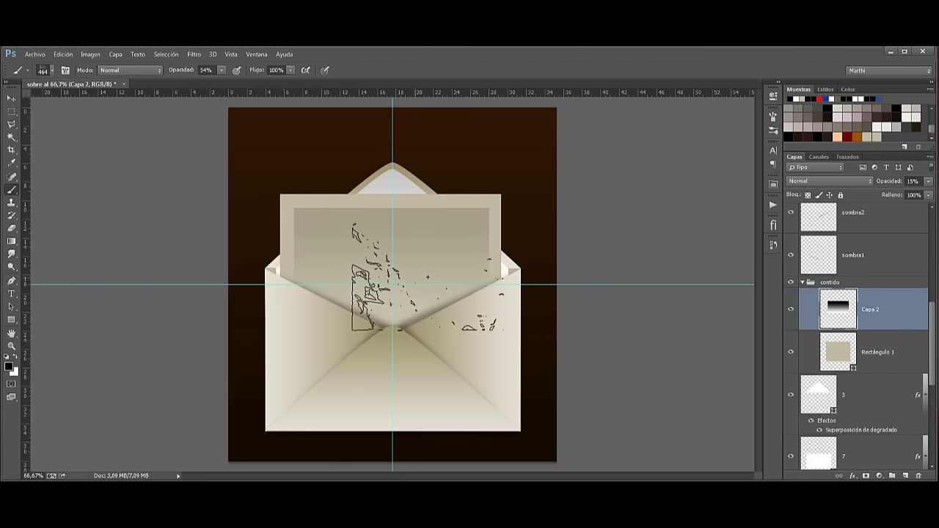
Stamp the crumple texture on a new layer, clip it to Rectángulo 1, and set 37% opacity
left_click(905, 475)
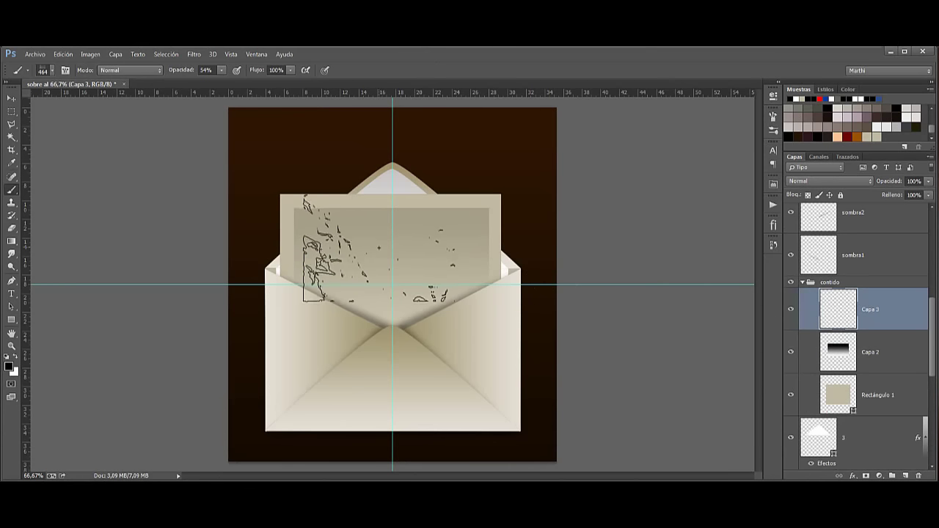
mouse_move(378, 247)
left_mouse_down()
mouse_move(420, 249)
mouse_move(396, 239)
left_mouse_up()
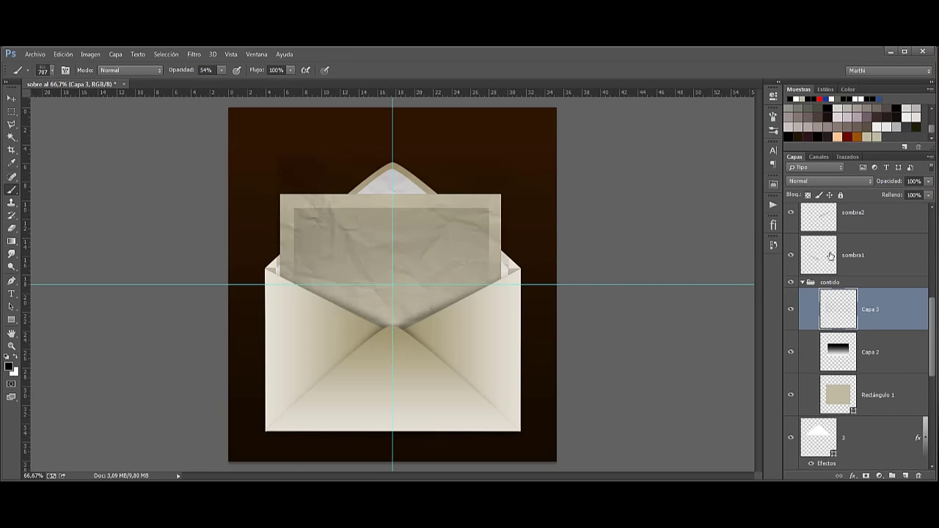
right_click(902, 306)
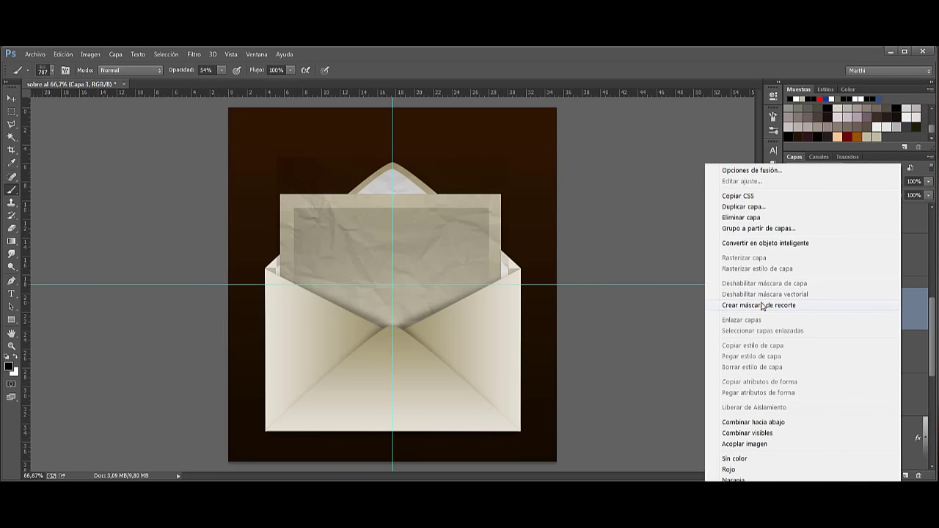
left_click(734, 309)
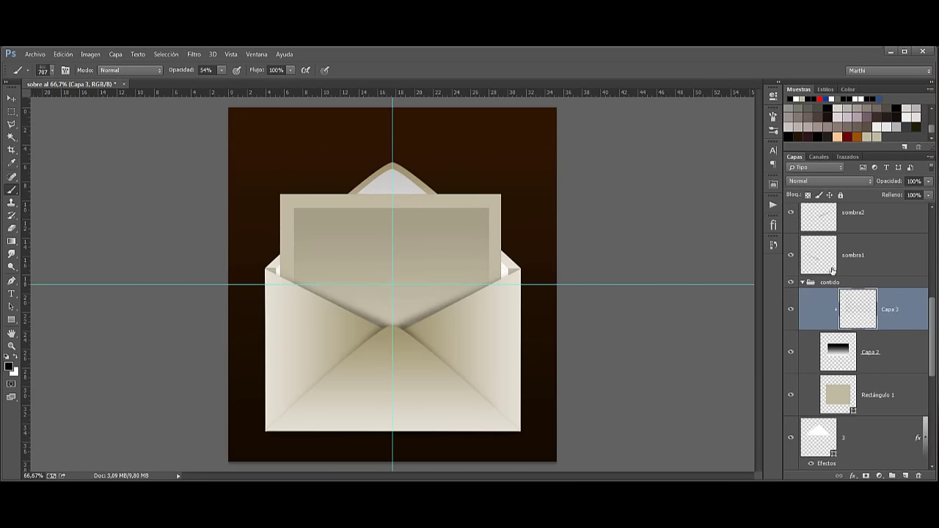
left_click_drag(917, 314, 915, 355)
left_click(881, 311)
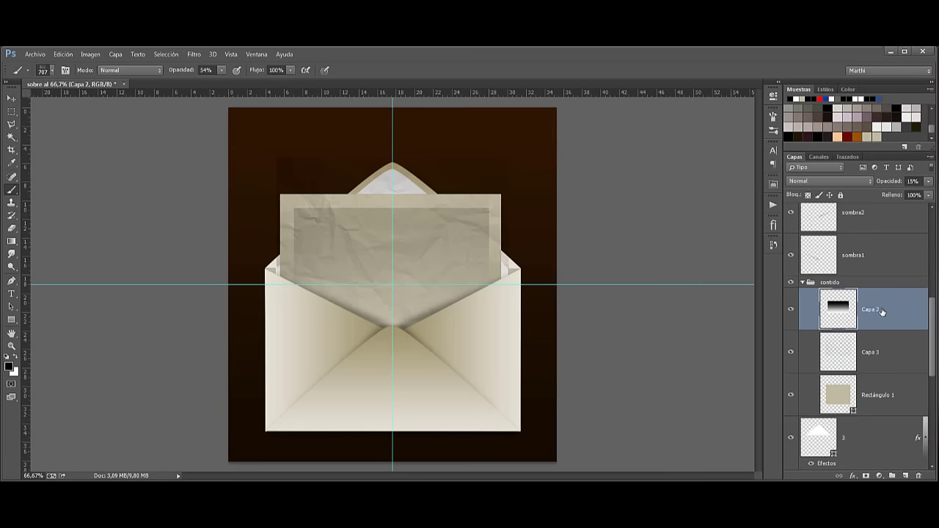
left_click(883, 353)
right_click(883, 354)
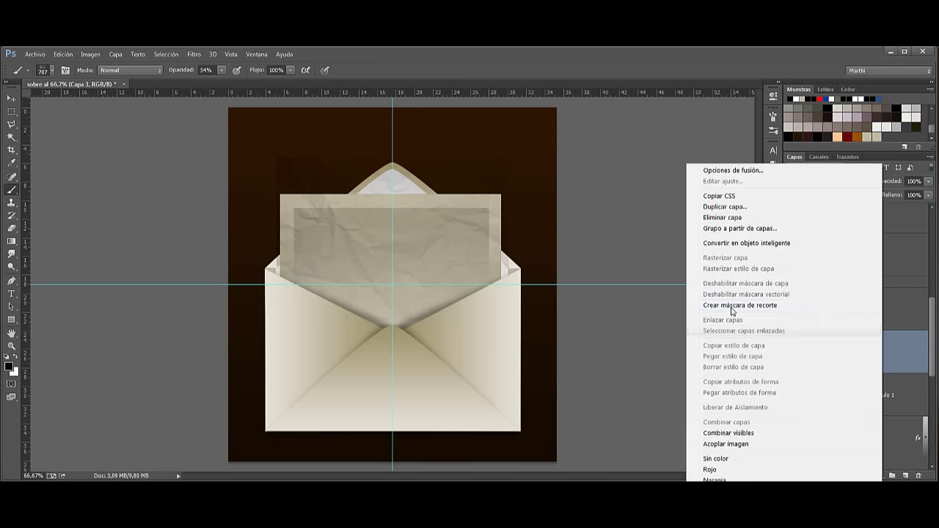
left_click(731, 306)
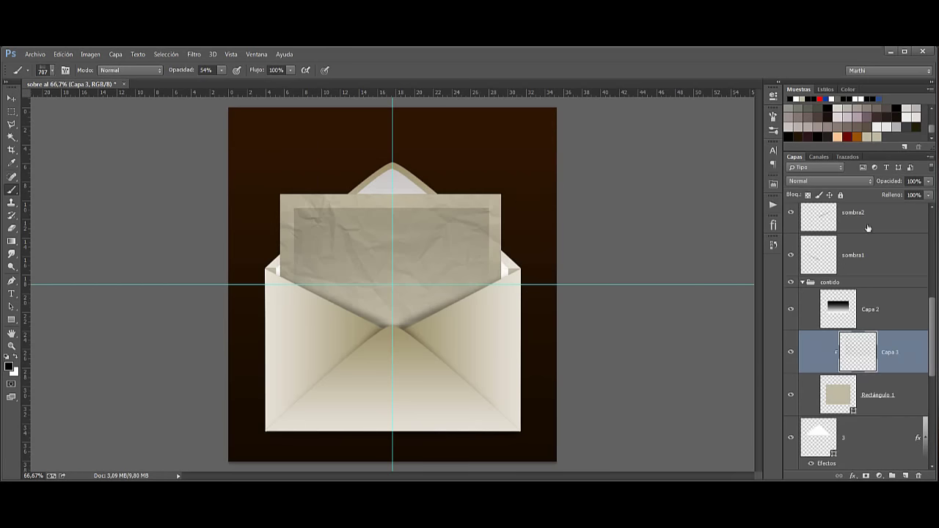
left_click_drag(893, 182, 866, 185)
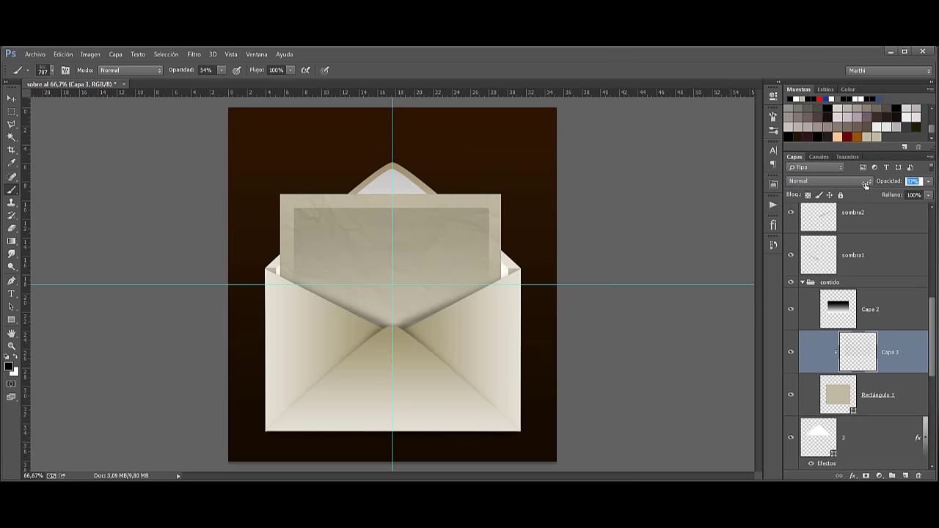
key("Return")
Rename Rectángulo 1 to base, the texture layer to papel, and the gradient layer to degradado
scroll(934, 321, "down", 1)
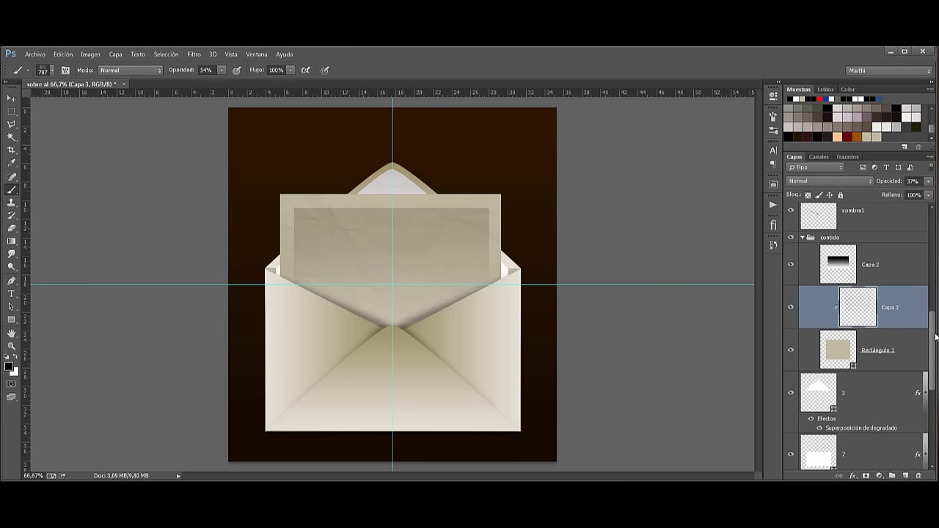
left_click(865, 358)
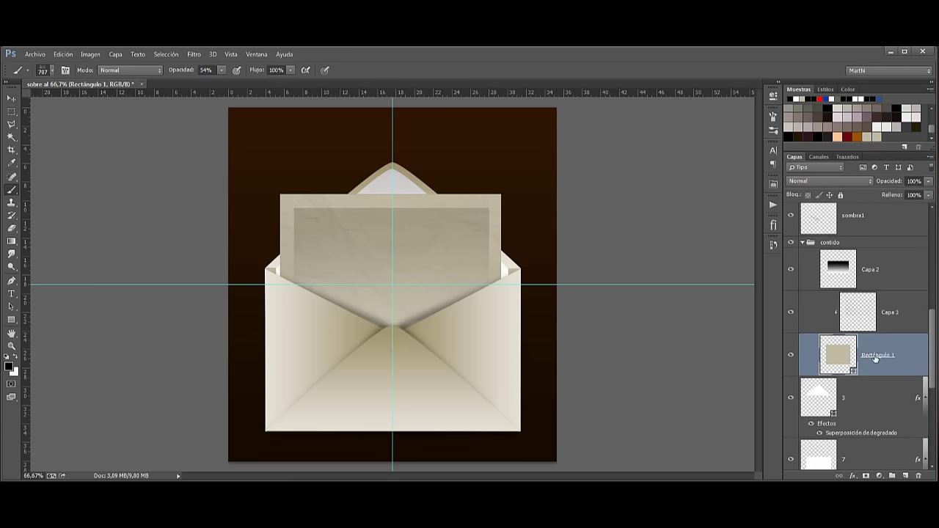
double_click(874, 357)
type("base")
key("Return")
double_click(888, 314)
type("papel")
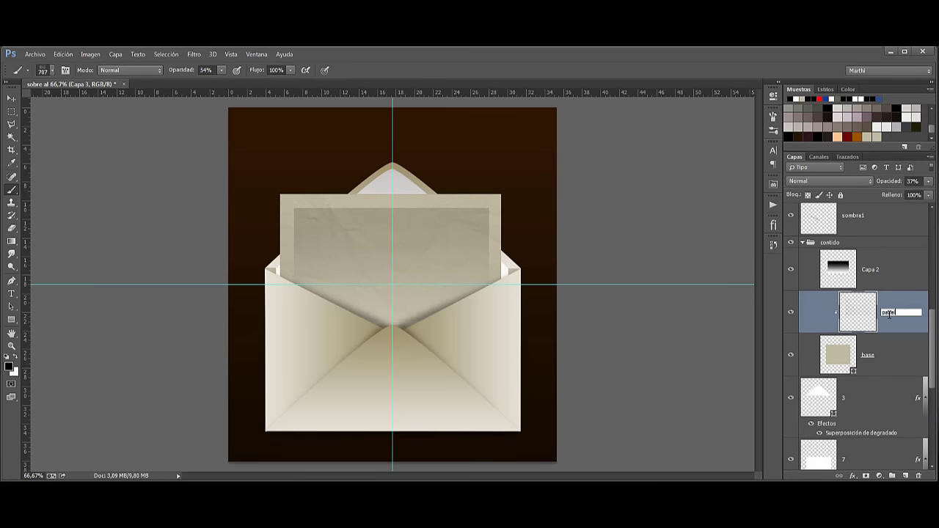
left_click(872, 269)
double_click(872, 269)
type("degradado")
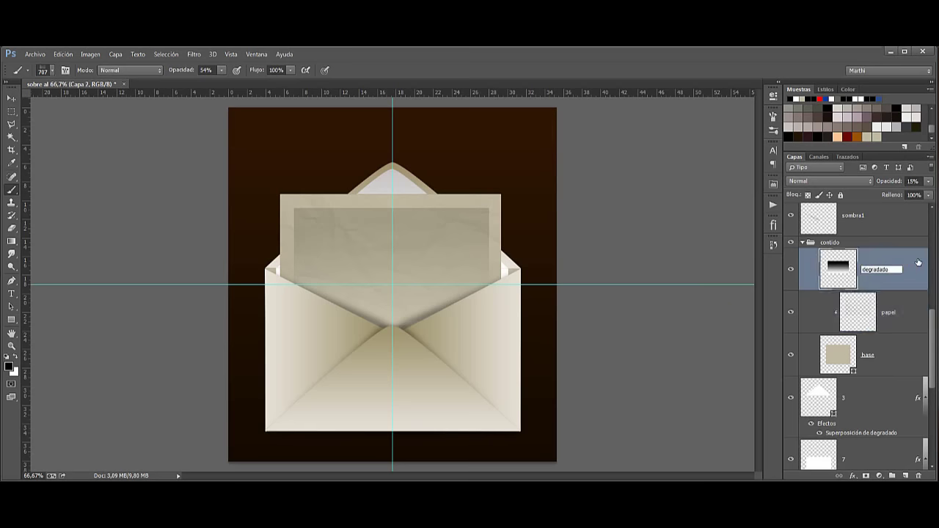
key("Return")
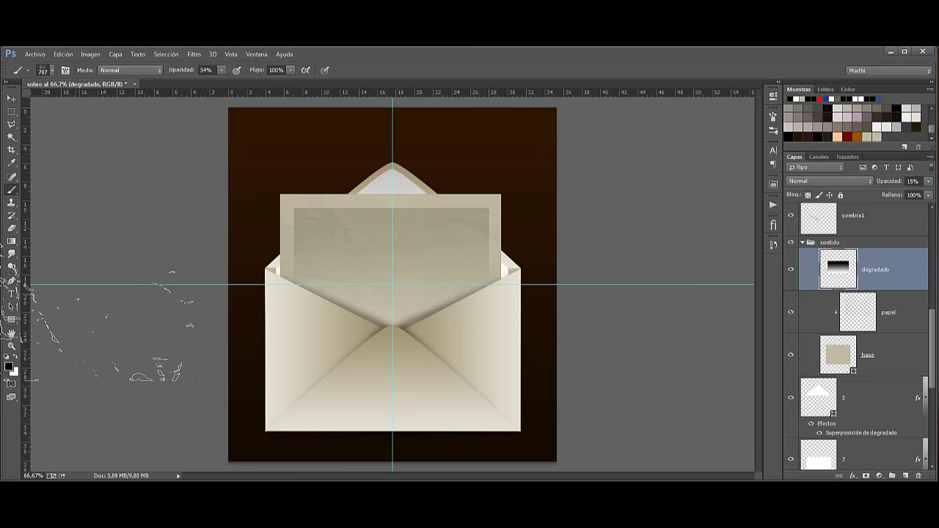
Fill a text box across the letter with Lorem Ipsum placeholder text and commit it
left_click(11, 294)
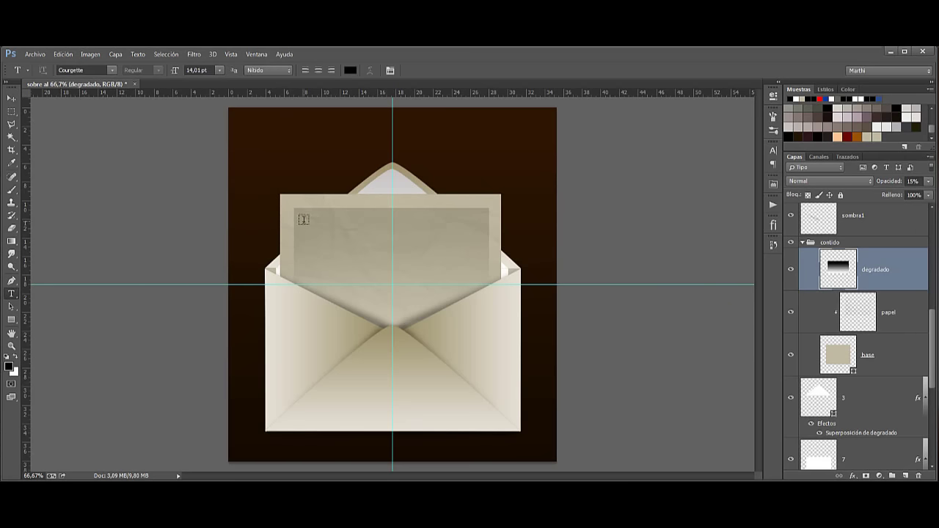
mouse_move(304, 217)
left_mouse_down()
mouse_move(479, 319)
mouse_move(480, 337)
left_mouse_up()
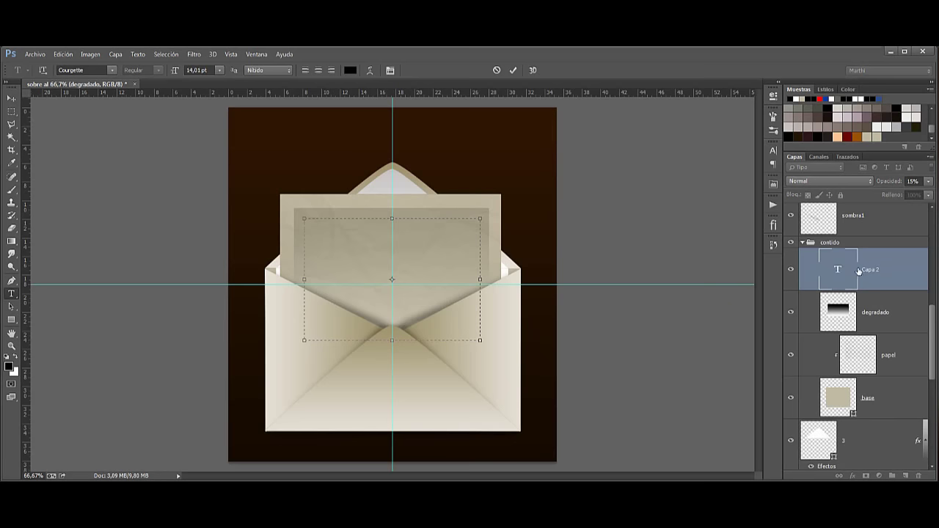
left_click(143, 56)
left_click(154, 255)
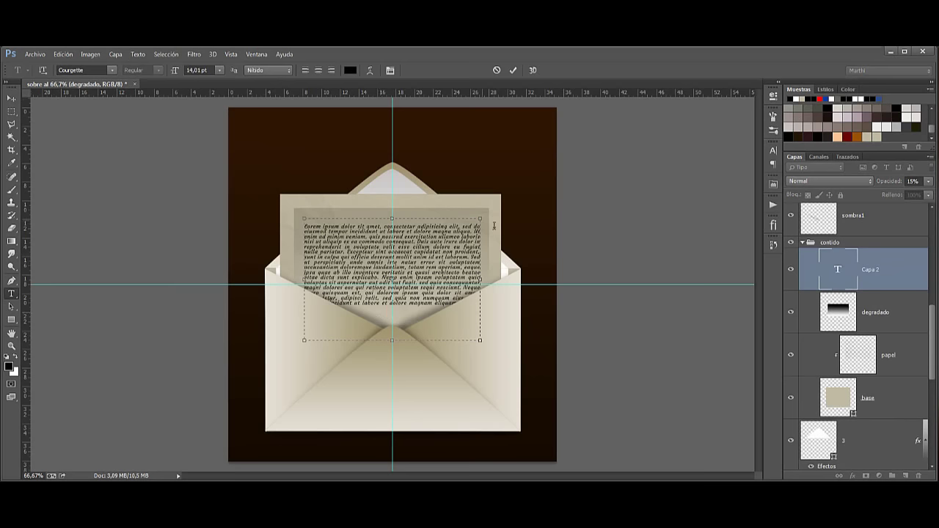
left_click(512, 69)
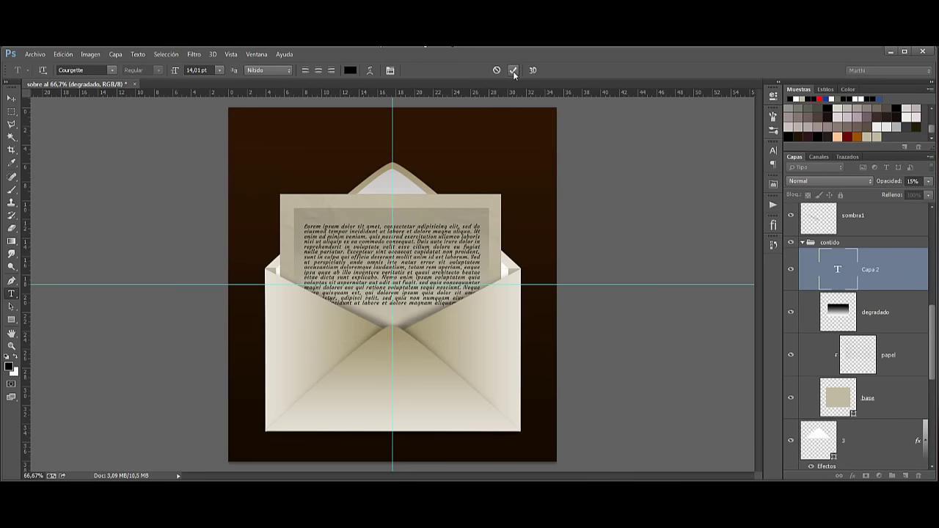
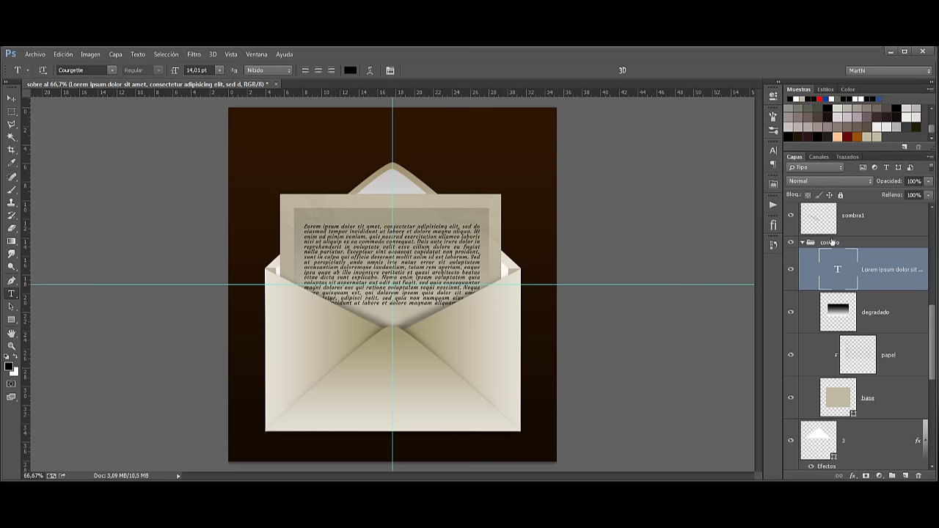
Target the base layer inside the contido group, with the Archivo menu open
left_click(861, 243)
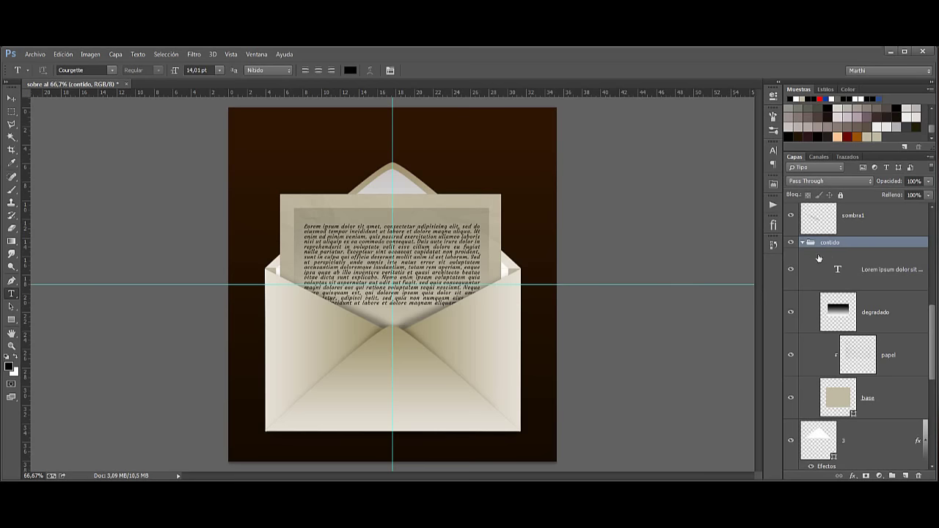
left_click(898, 406)
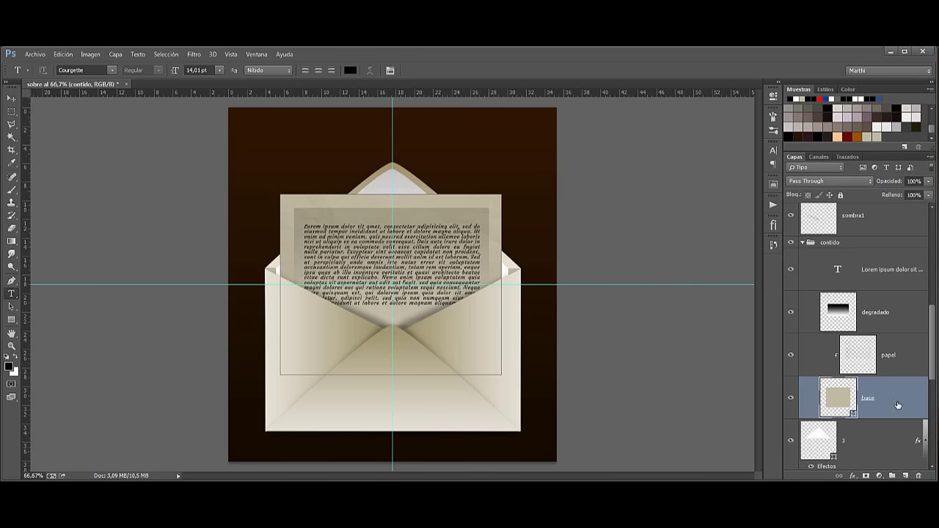
scroll(934, 355, "down", 3)
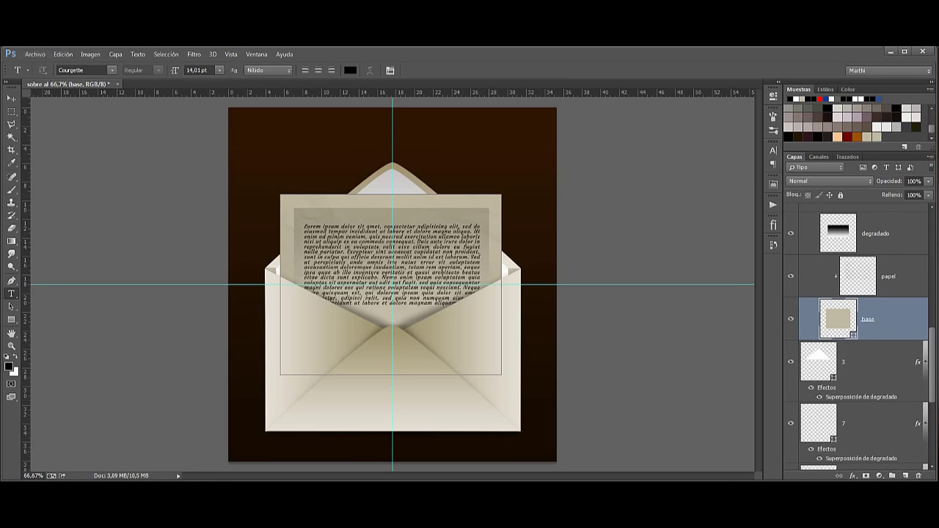
left_click(36, 55)
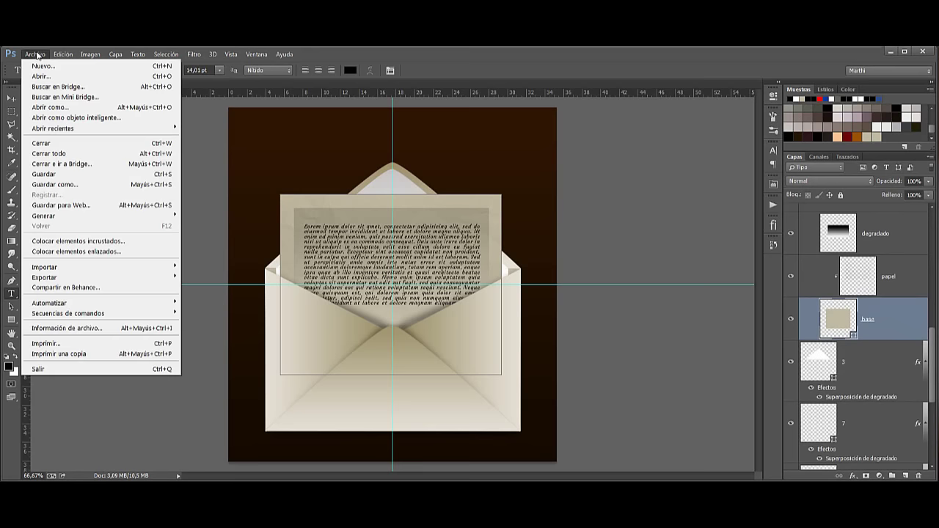
Place the Ilusión photo from the G: drive as embedded, scaled to about 24% over the letter
mouse_move(76, 252)
left_click(74, 242)
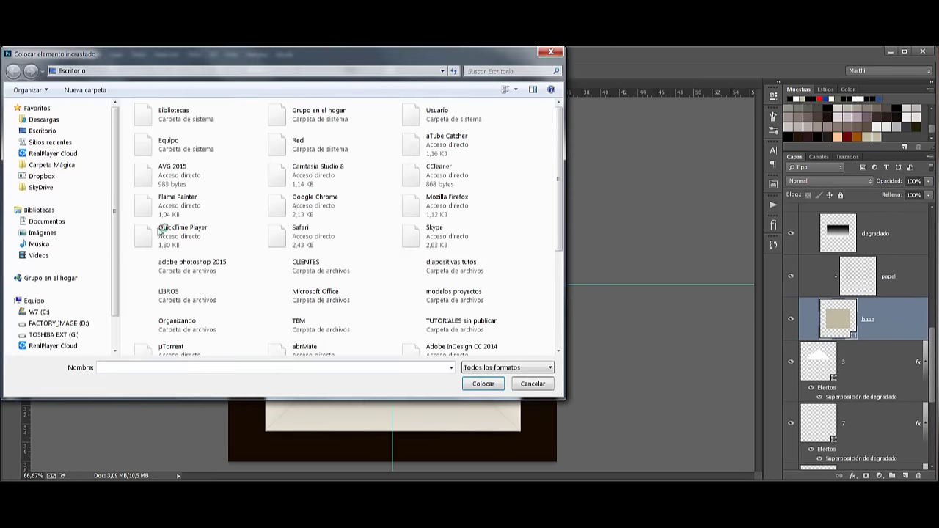
left_click(55, 334)
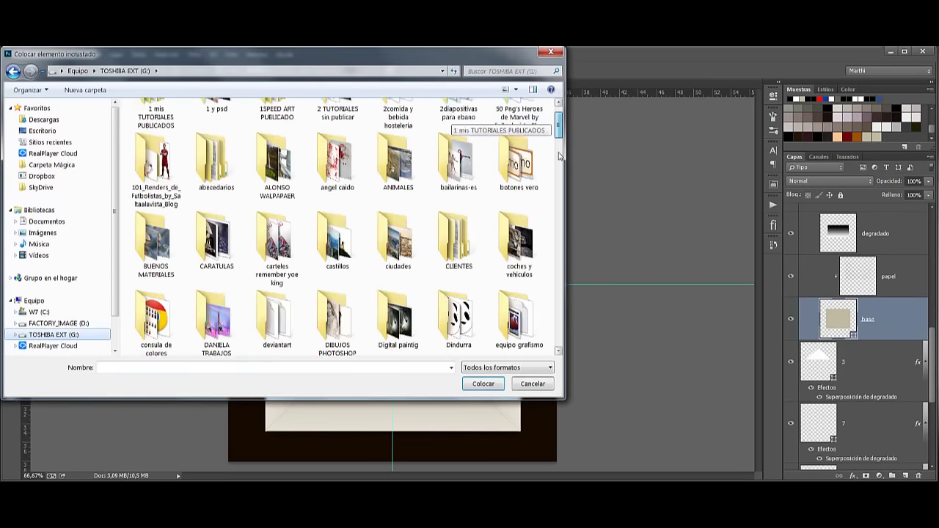
mouse_move(558, 124)
left_mouse_down()
mouse_move(558, 317)
mouse_move(558, 257)
left_mouse_up()
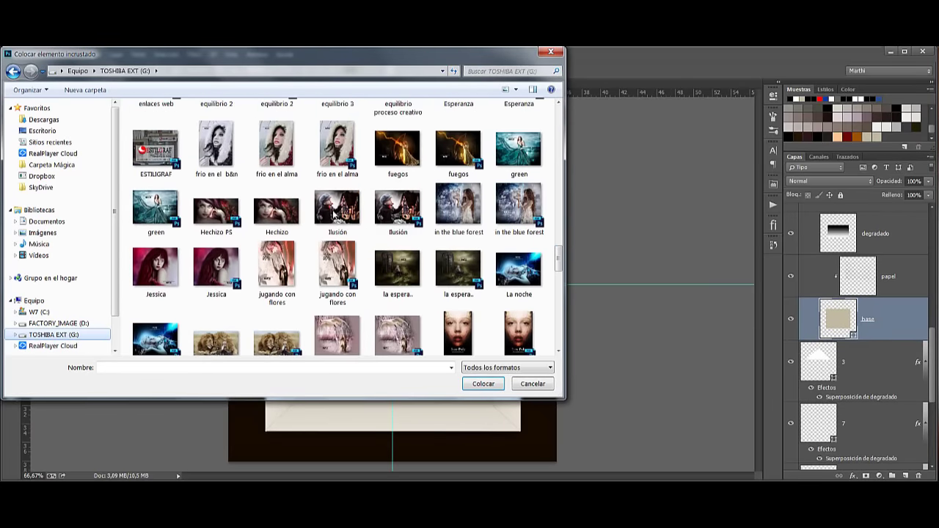
left_click(336, 209)
left_click(483, 383)
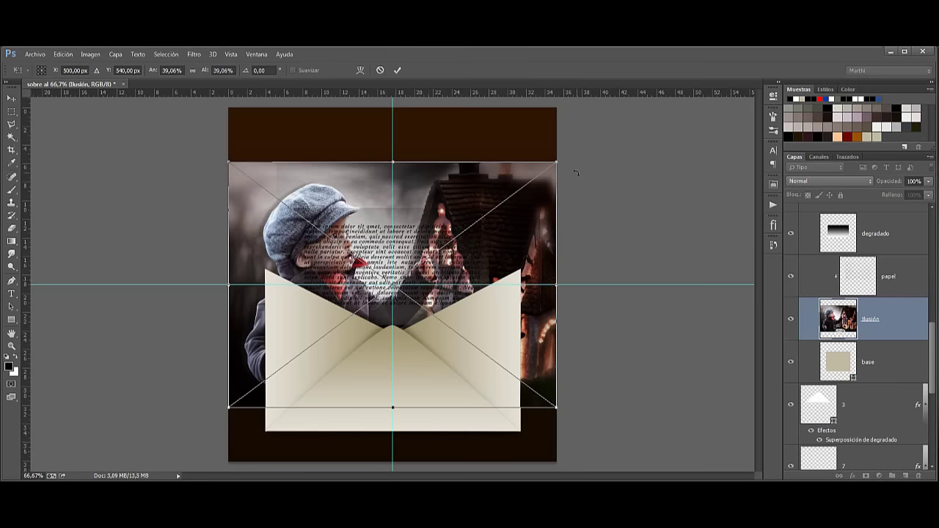
left_click_drag(558, 162, 430, 255)
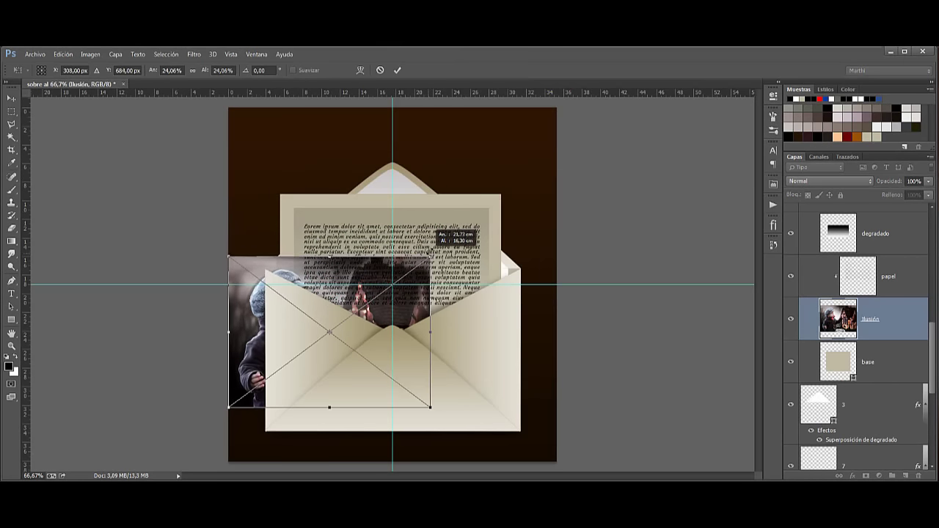
left_click_drag(381, 292, 444, 269)
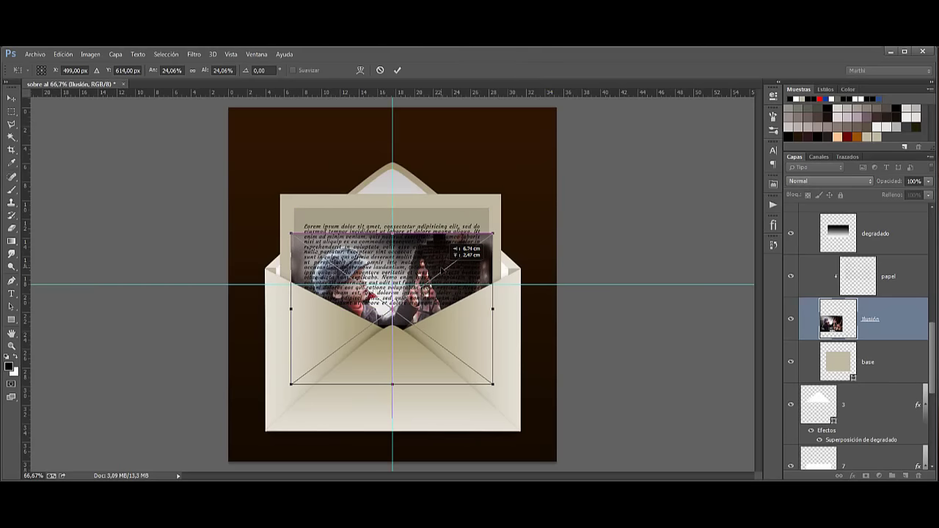
left_click(400, 71)
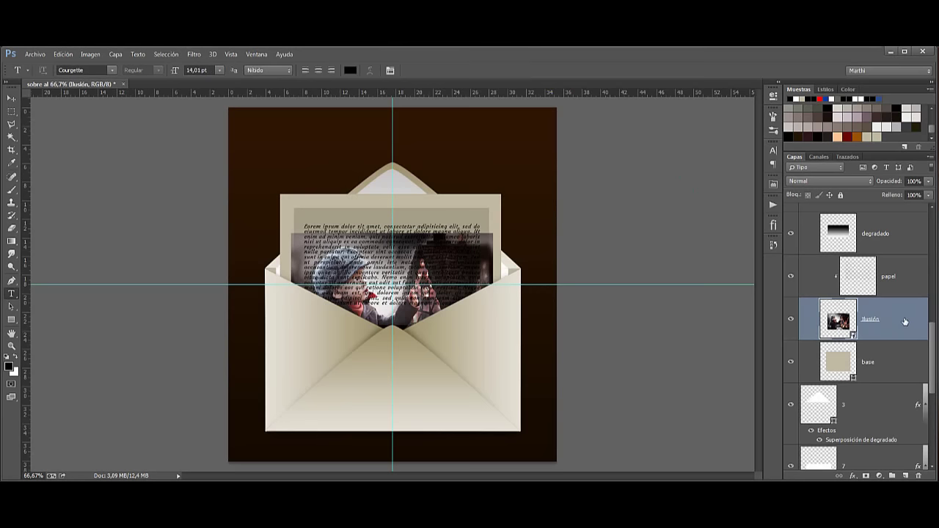
Move the Ilusión layer above the Lorem ipsum text layer
left_click_drag(904, 321, 904, 224)
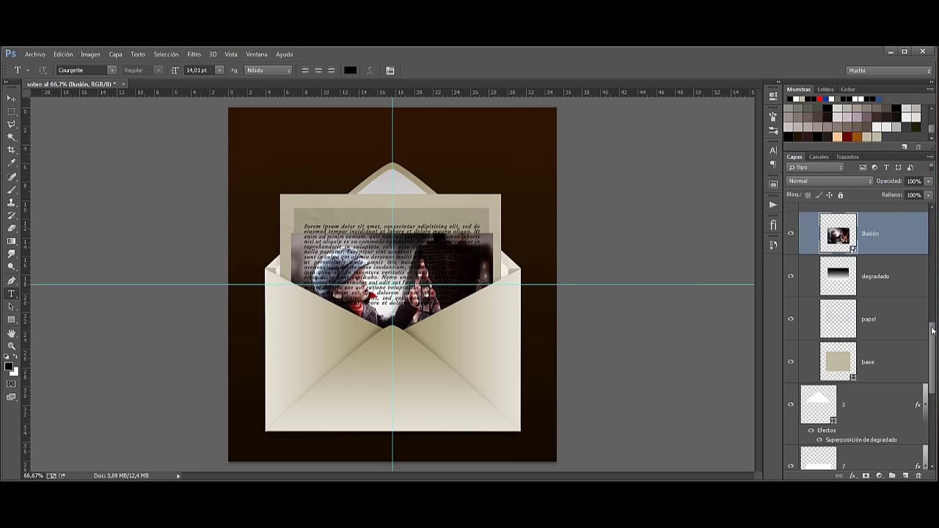
scroll(931, 338, "up", 4)
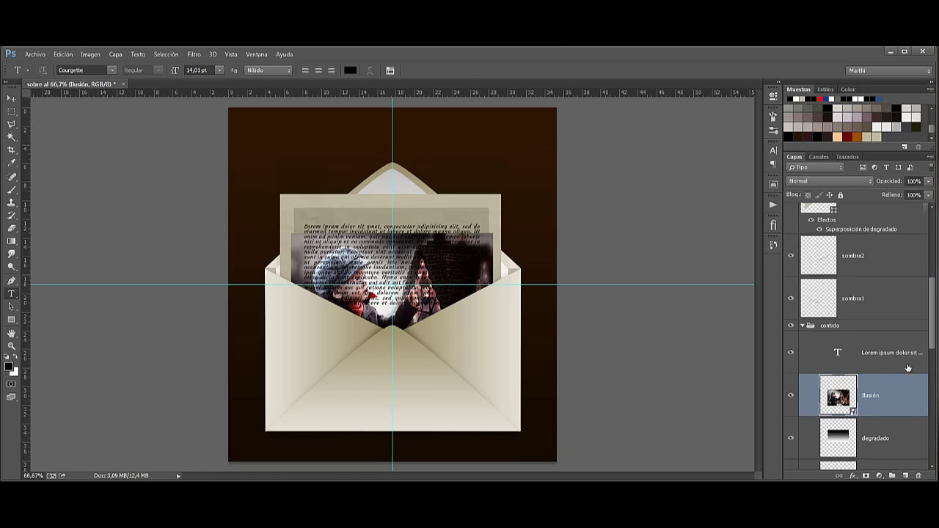
mouse_move(904, 360)
left_mouse_down()
mouse_move(904, 351)
mouse_move(895, 358)
left_mouse_up()
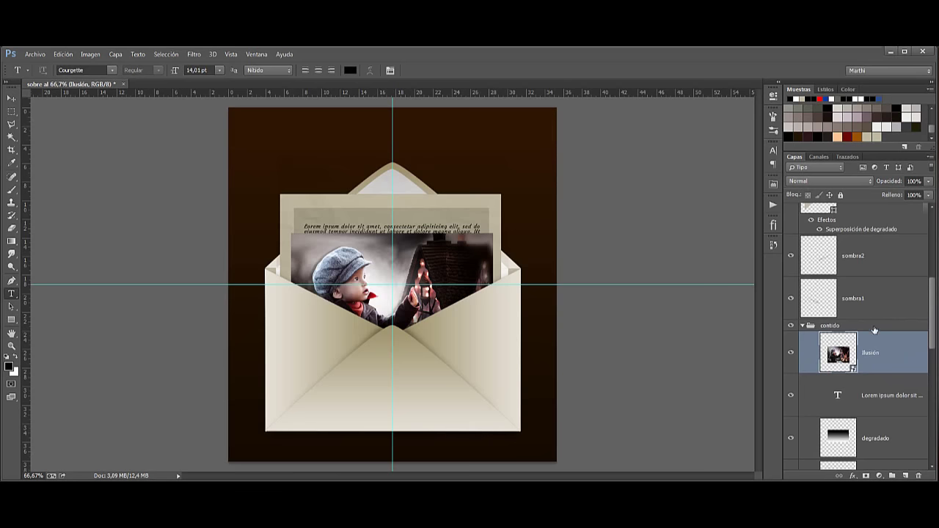
Rotate the Ilusión photo to -7.15° and apply the transform
key("ctrl+t")
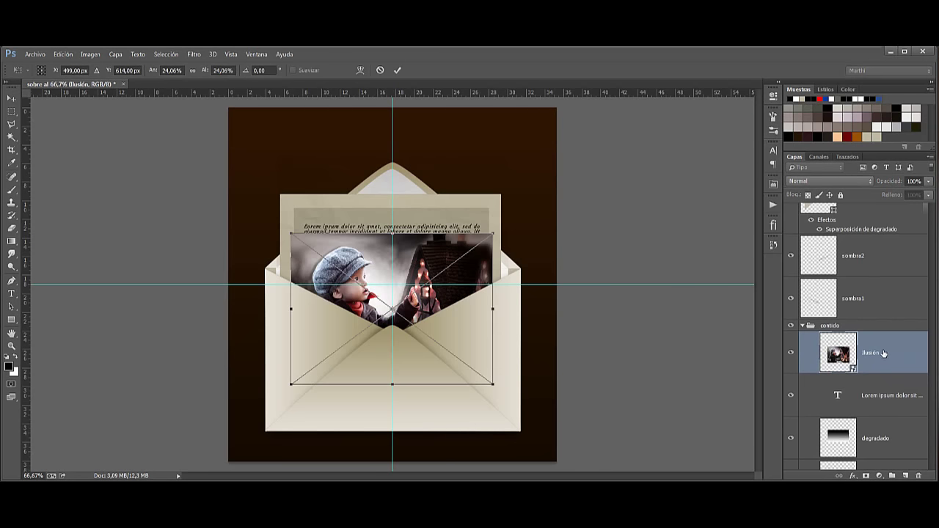
left_click_drag(512, 217, 499, 200)
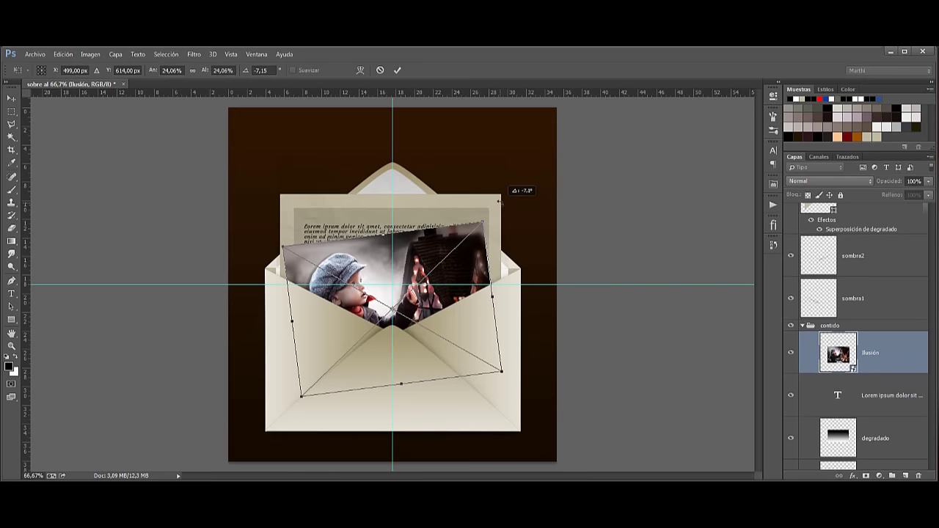
left_click(11, 293)
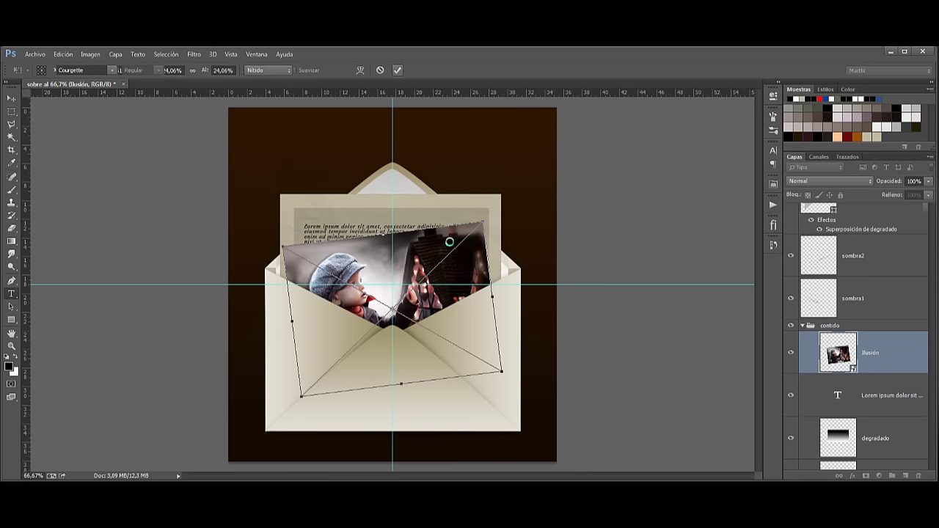
left_click(13, 99)
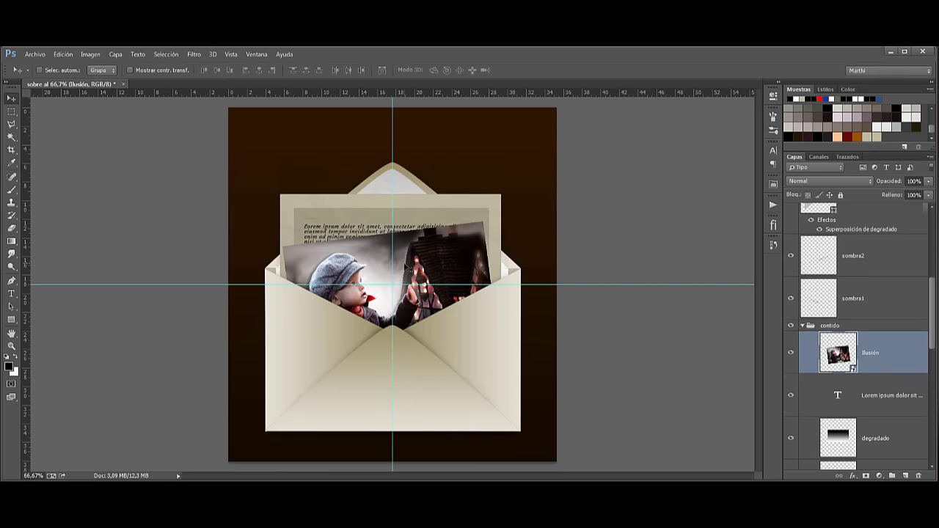
Nudge the photo lower, duplicate it, and move the copy below the base layer
left_click_drag(406, 265, 405, 280)
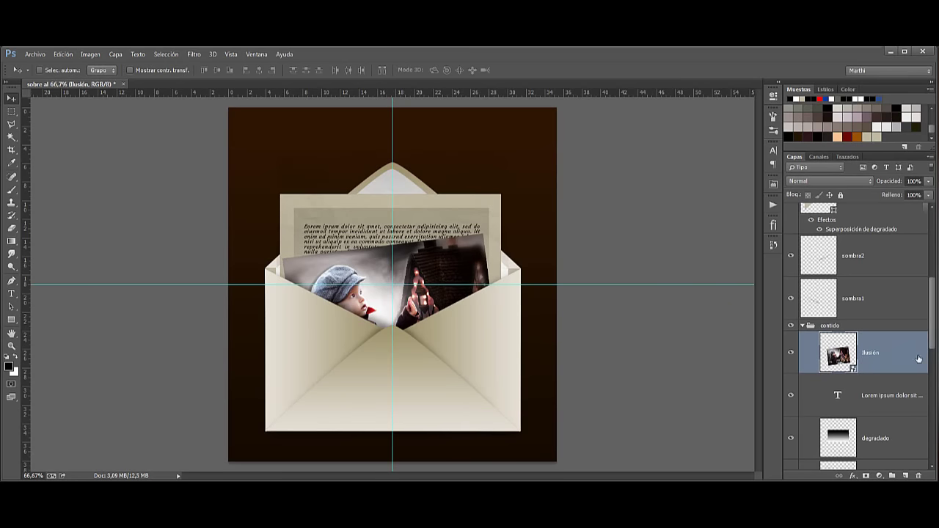
key("ctrl+j")
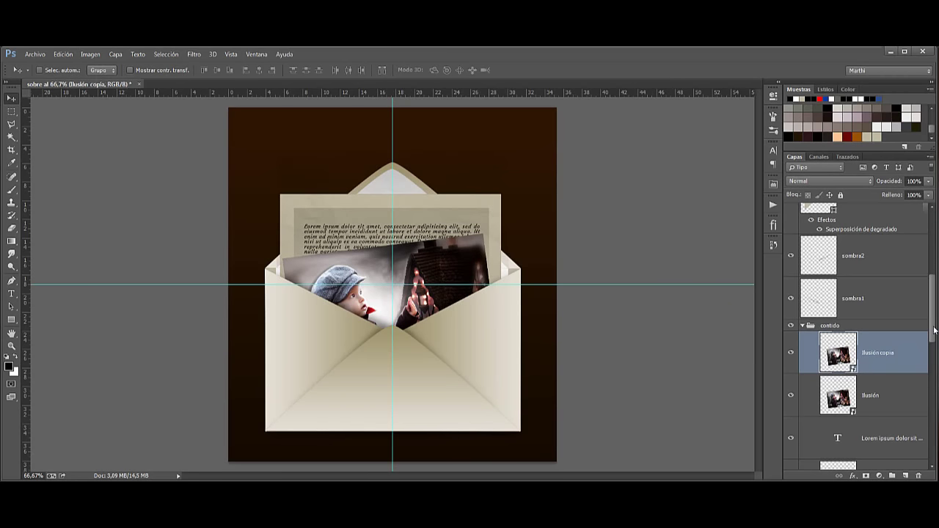
scroll(933, 331, "down", 3)
scroll(933, 331, "down", 2)
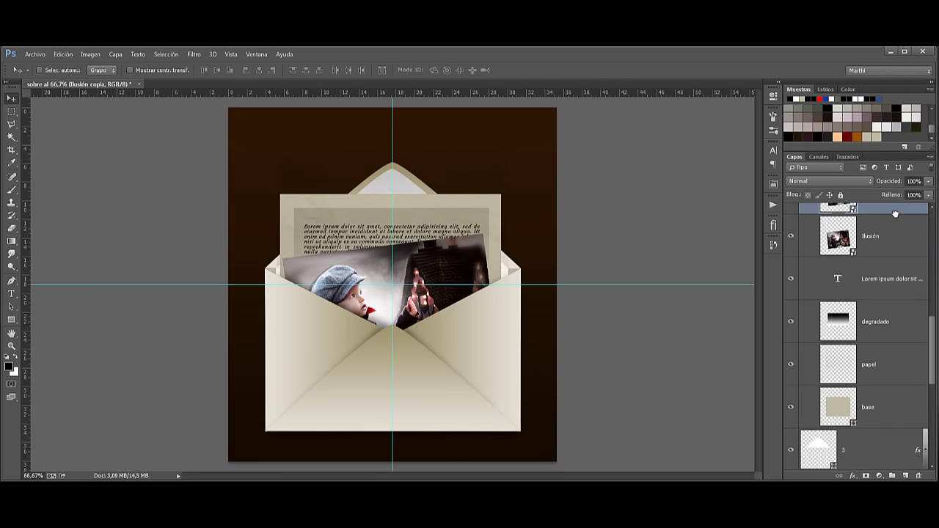
left_click_drag(894, 213, 892, 414)
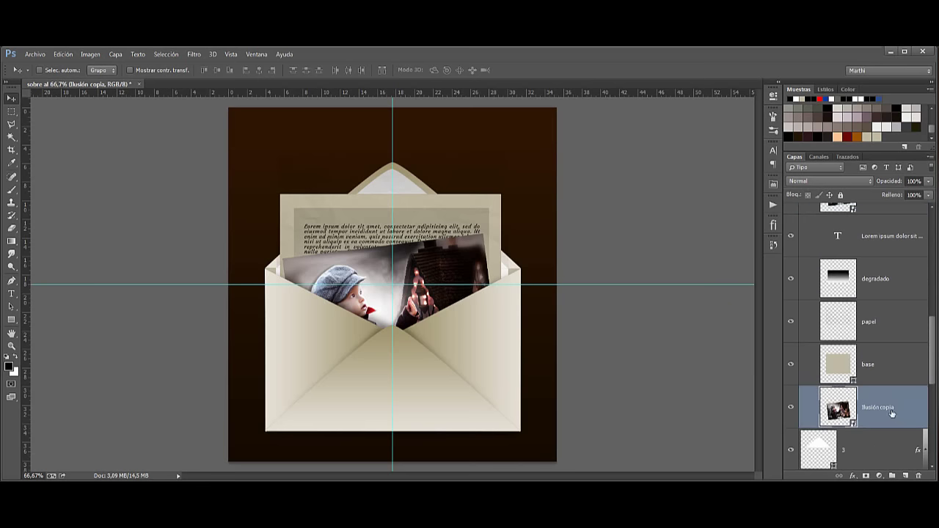
Scale the Ilusión copia to 25.85%, tilt it 5.49°, and tuck it behind the letter
key("ctrl+t")
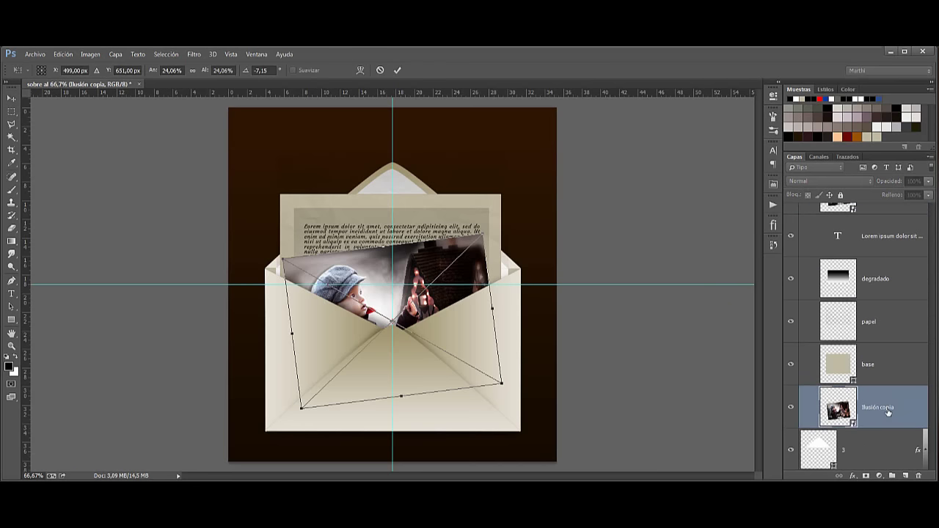
left_click_drag(437, 273, 436, 209)
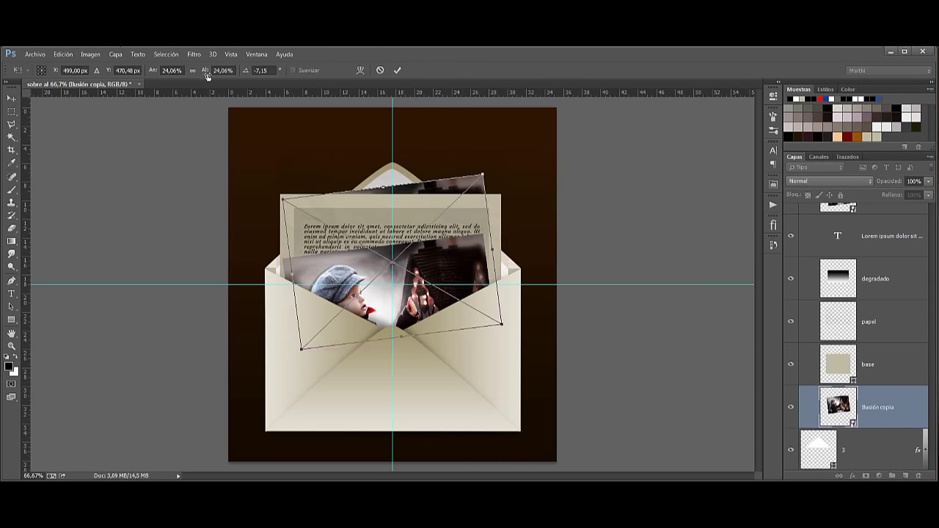
mouse_move(483, 174)
left_mouse_down()
mouse_move(514, 155)
mouse_move(540, 179)
left_mouse_up()
left_click(397, 70)
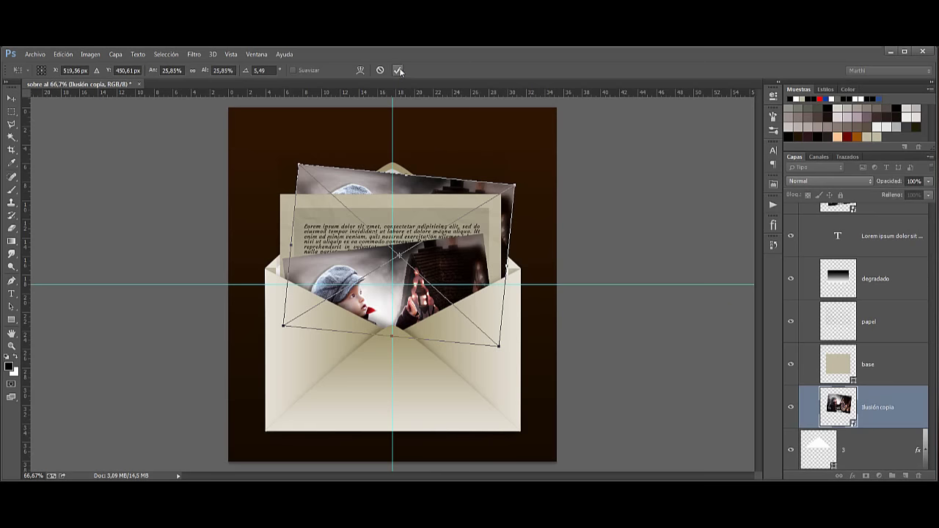
left_click_drag(398, 196, 393, 195)
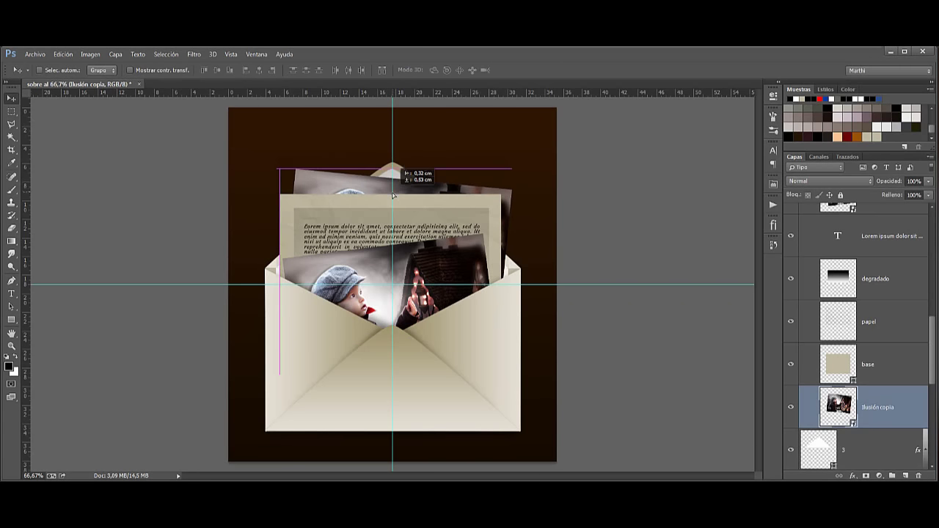
left_click_drag(393, 195, 393, 196)
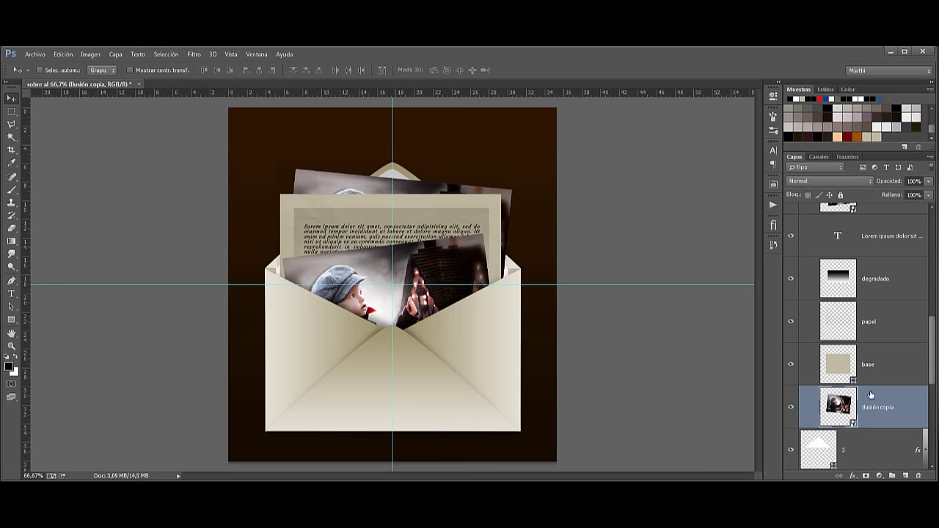
Give the Ilusión copia layer a soft downward drop shadow without global light
double_click(913, 410)
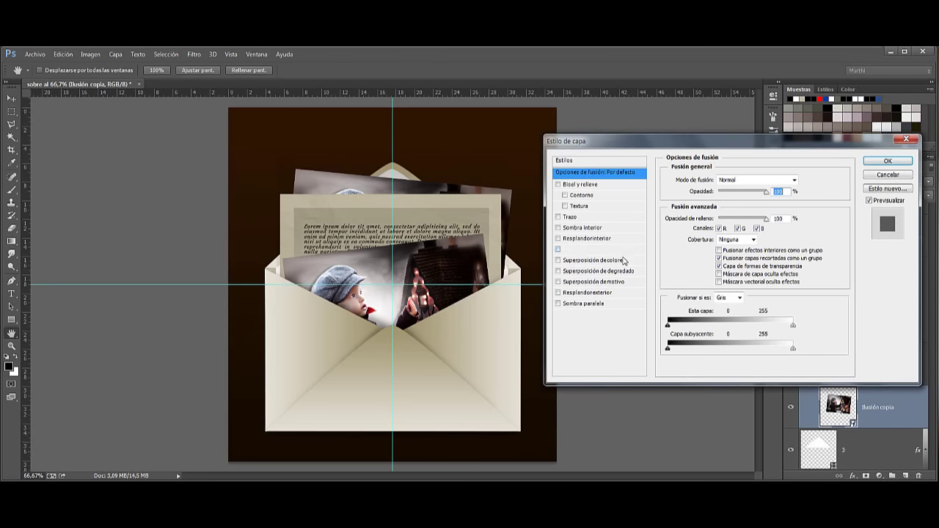
left_click(589, 303)
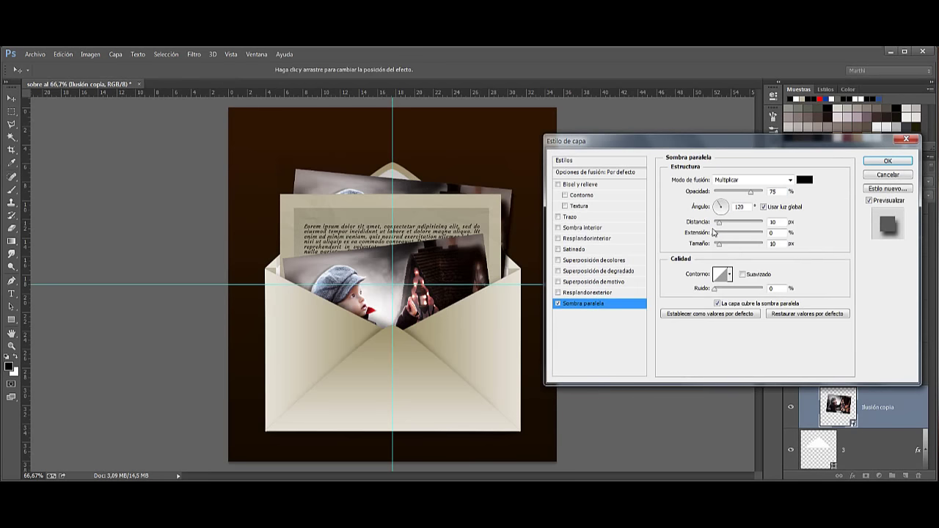
left_click(763, 208)
left_click_drag(719, 207, 721, 219)
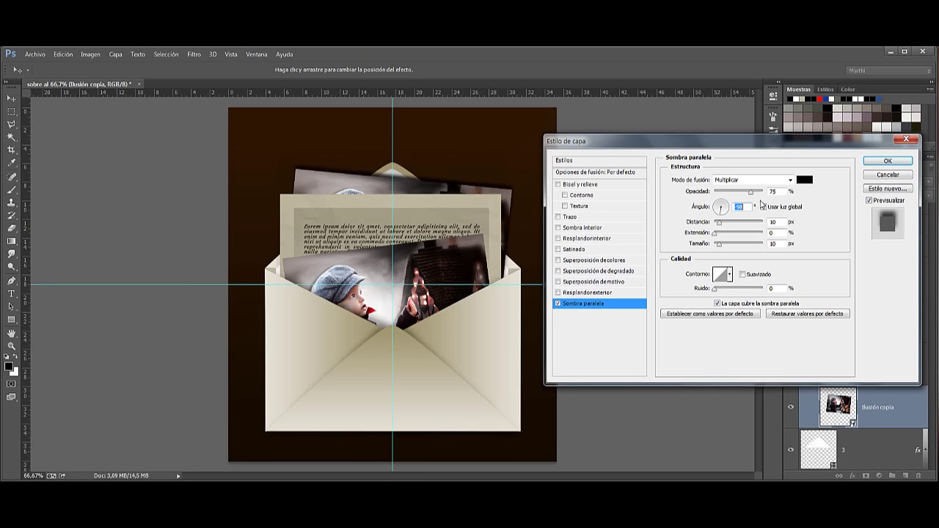
left_click_drag(719, 246, 714, 223)
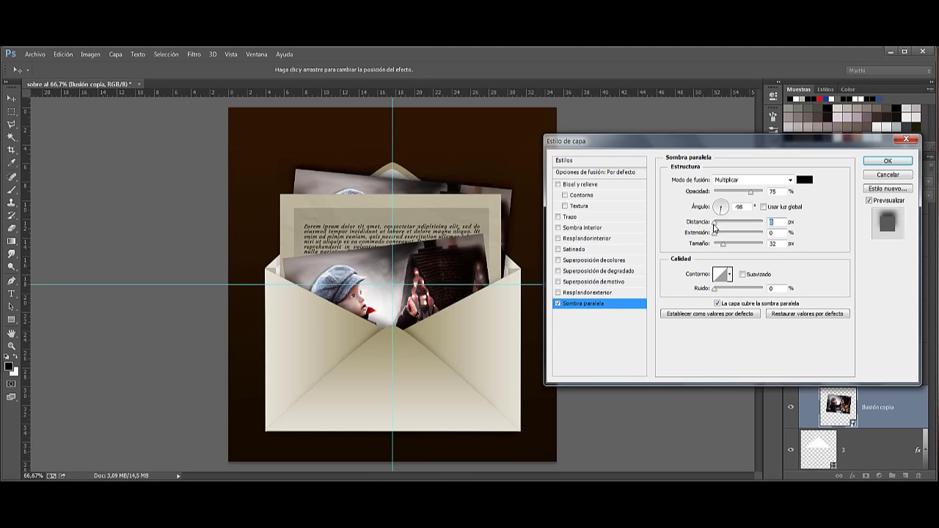
left_click(888, 161)
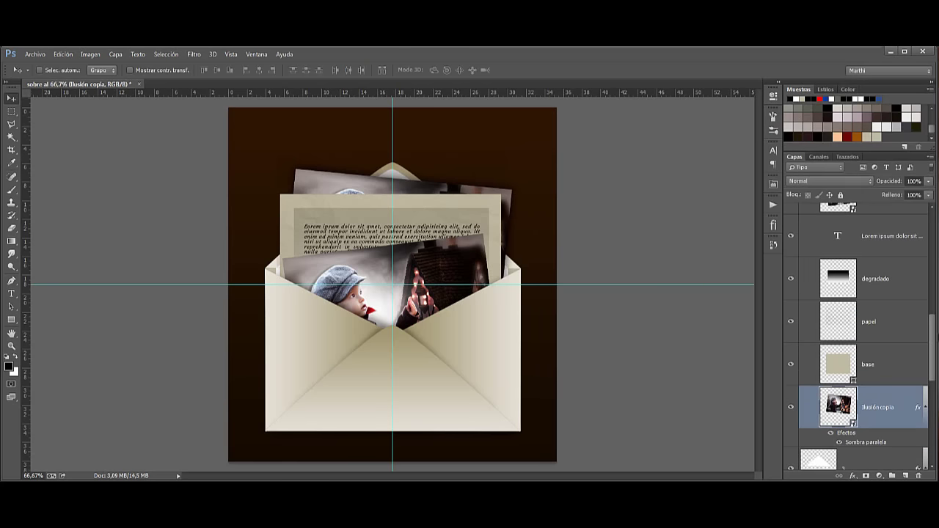
left_click_drag(933, 339, 934, 329)
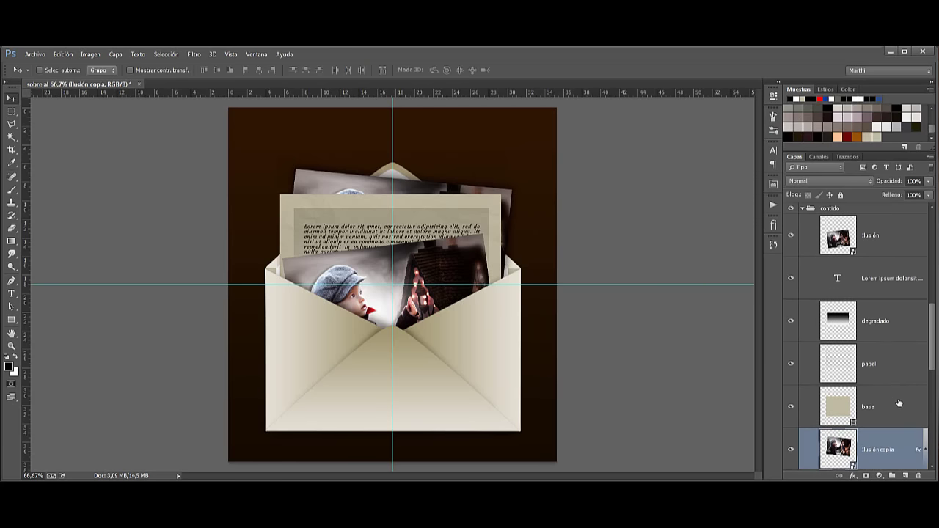
Add a tight, lower-opacity downward drop shadow to the base paper layer
left_click(906, 400)
double_click(906, 400)
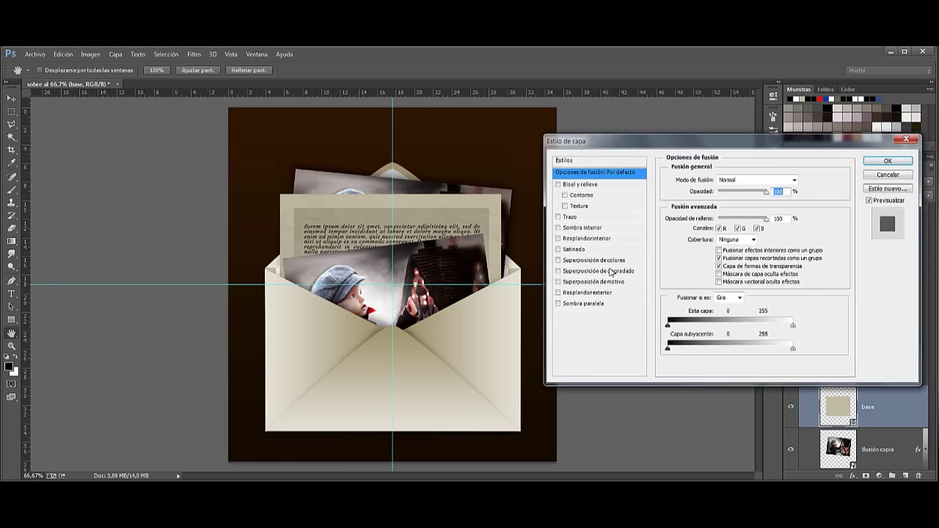
left_click(587, 304)
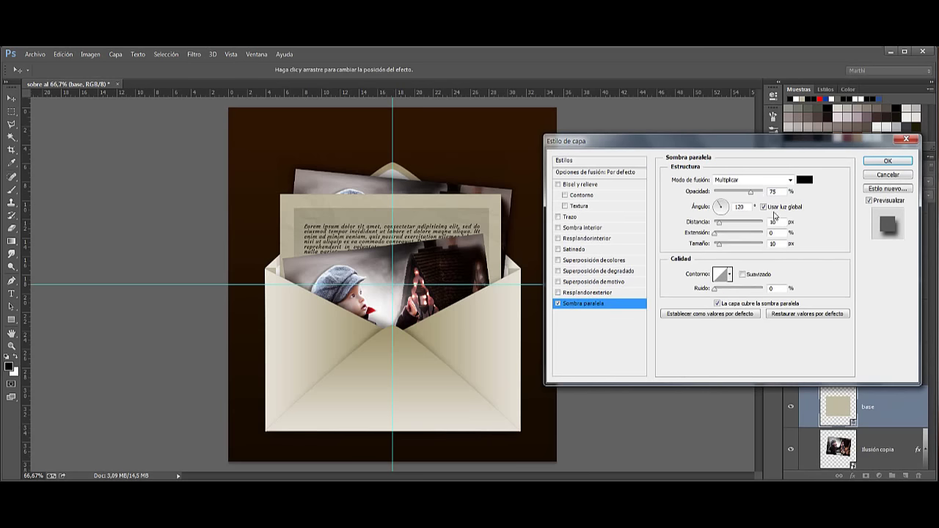
left_click_drag(722, 212, 721, 224)
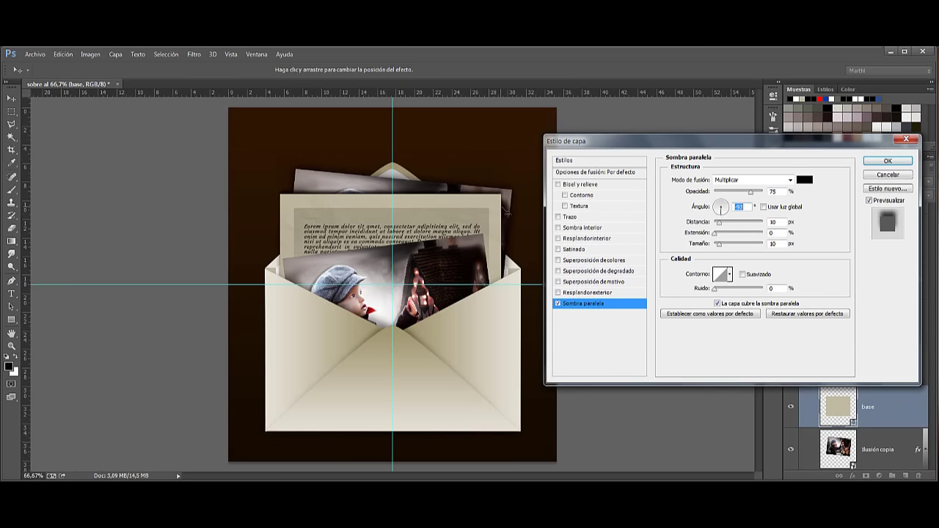
left_click_drag(504, 214, 504, 213)
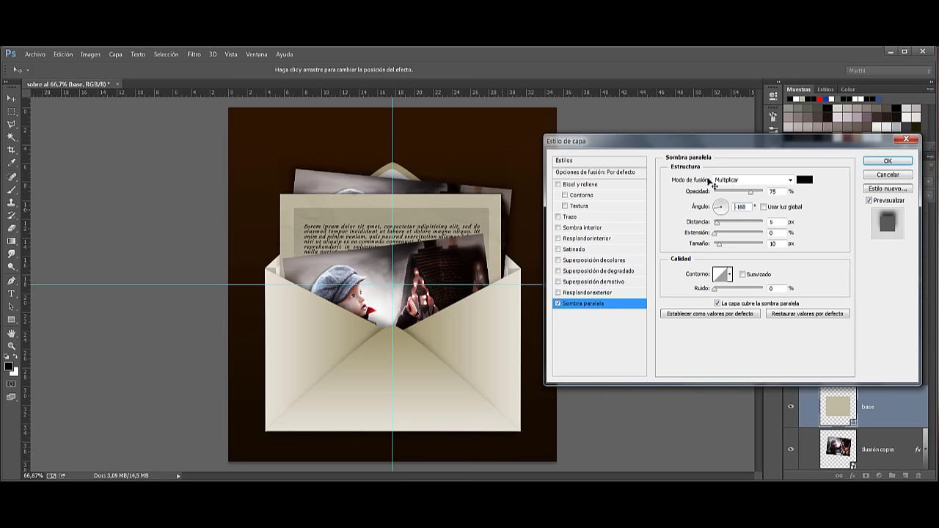
left_click_drag(750, 193, 733, 194)
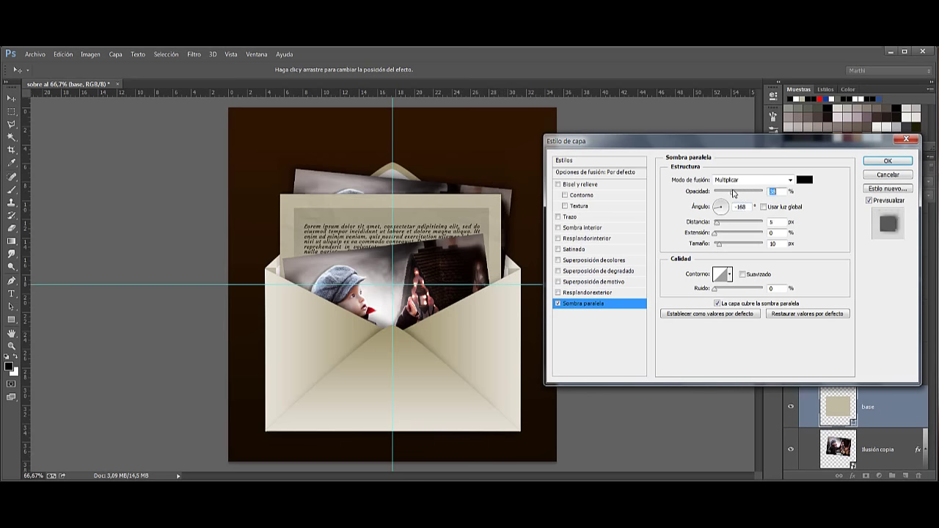
left_click(887, 161)
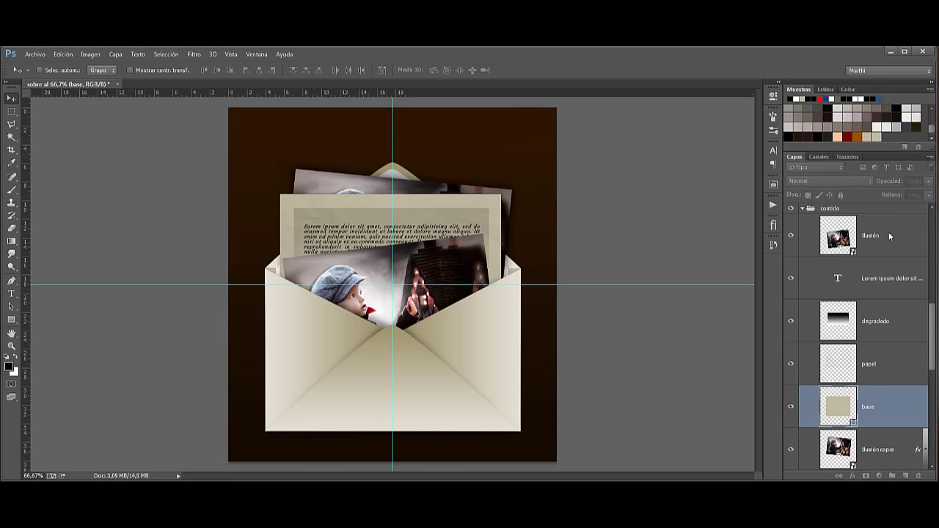
Give the ilusión photo a Multiply drop shadow at -101°, 5 px distance, 10 px size
left_click(885, 238)
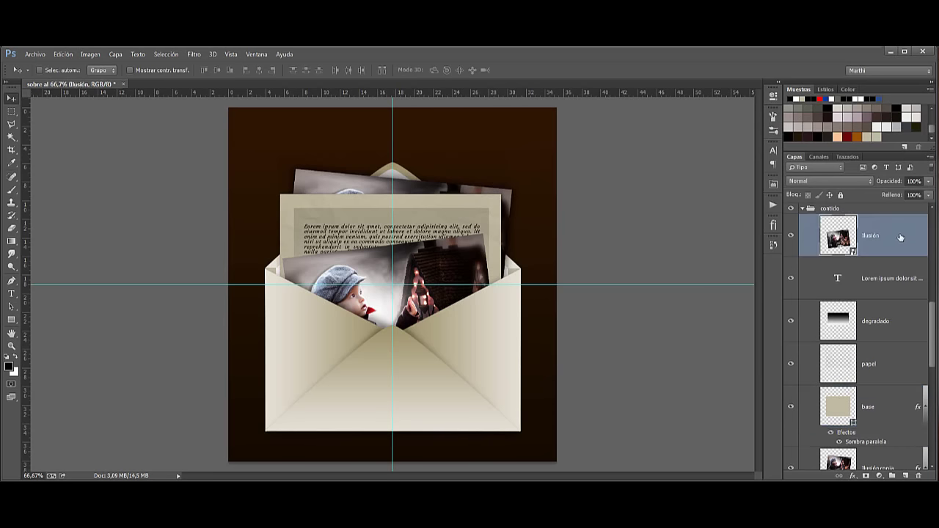
double_click(907, 240)
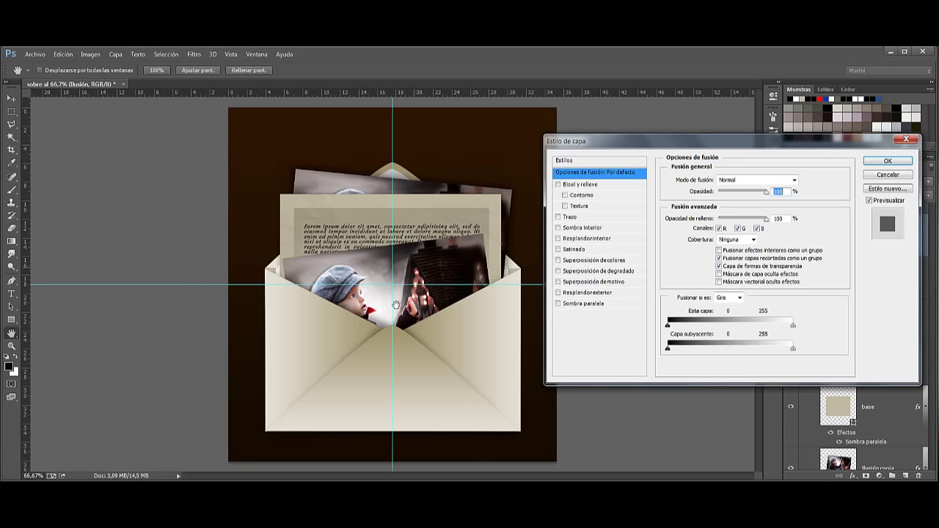
left_click(589, 305)
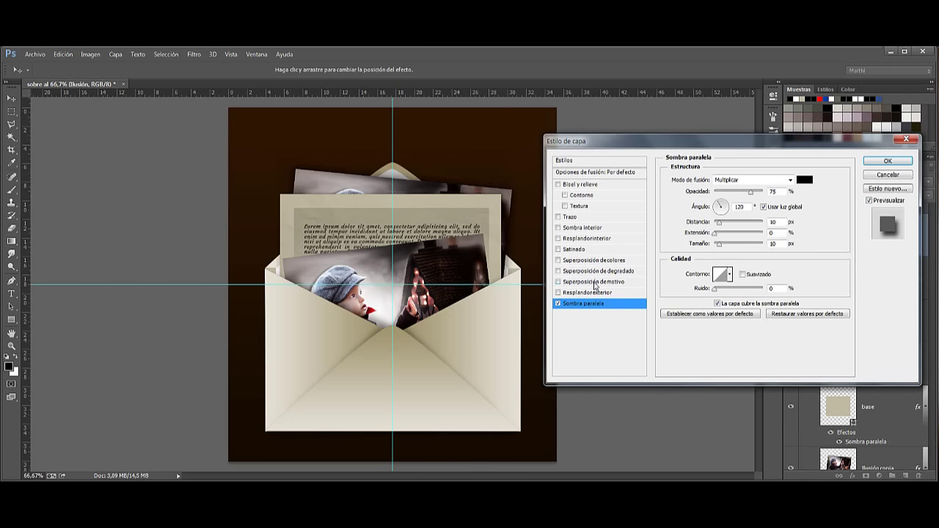
left_click(764, 207)
mouse_move(719, 207)
left_mouse_down()
mouse_move(724, 223)
mouse_move(722, 208)
left_mouse_up()
mouse_move(393, 263)
left_mouse_down()
mouse_move(419, 254)
mouse_move(409, 250)
left_mouse_up()
left_click_drag(749, 192, 729, 198)
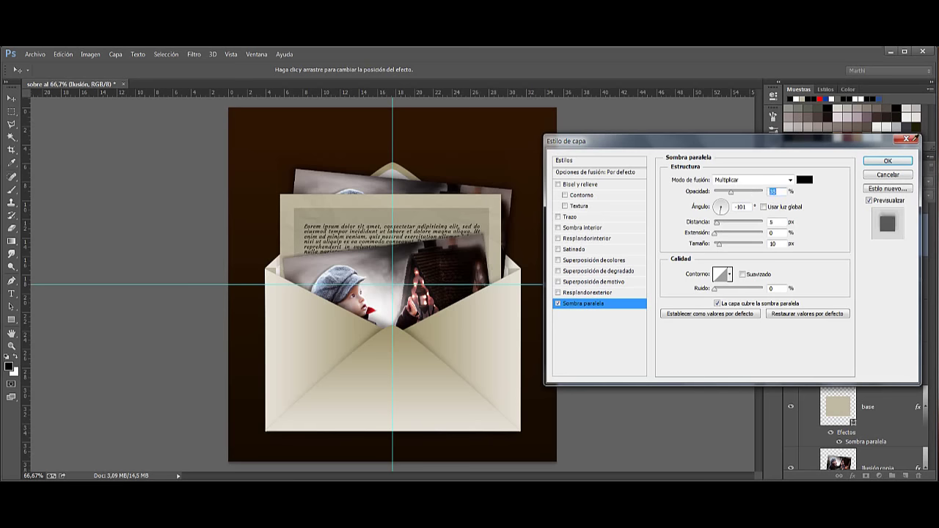
left_click(887, 161)
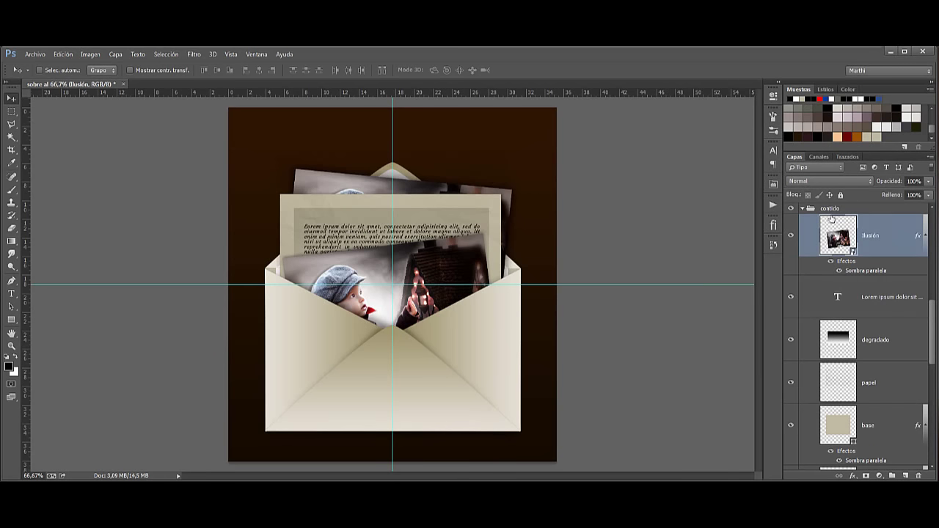
Collapse the contido group, add a layer, and pick the logo stamp brush at 208 px
left_click(803, 210)
left_click(863, 213)
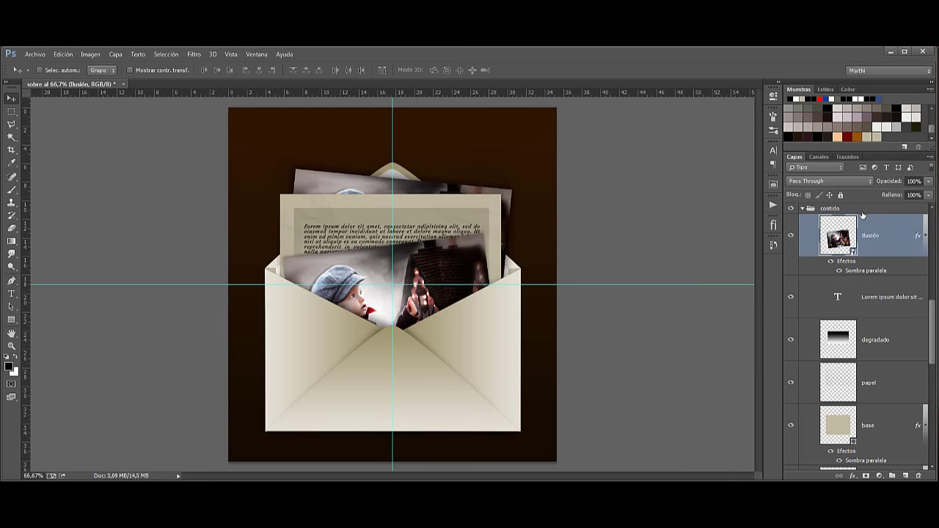
left_click(892, 475)
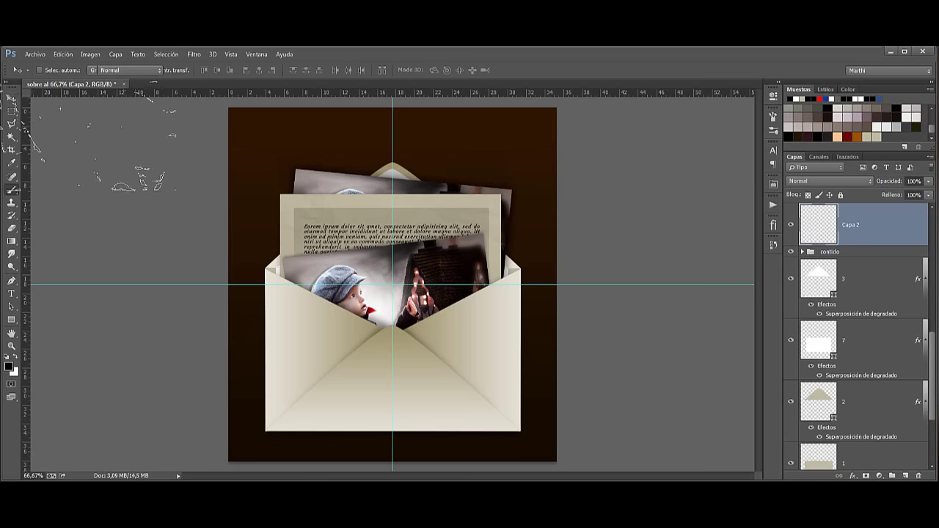
key("b")
left_click(50, 69)
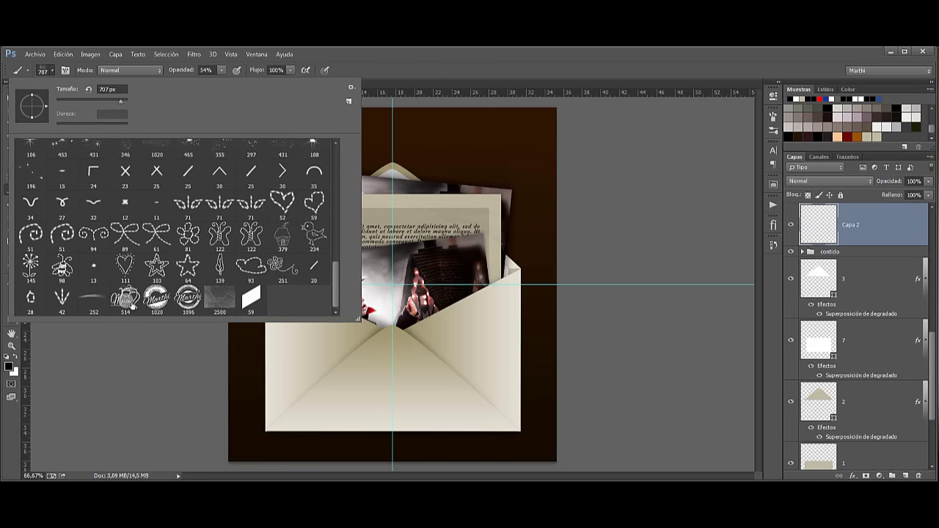
left_click(127, 303)
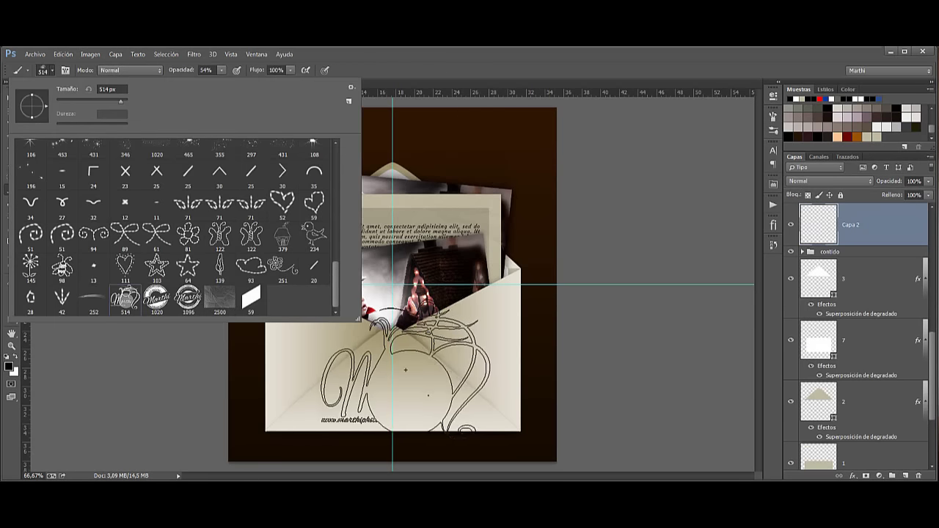
left_click_drag(405, 369, 354, 383)
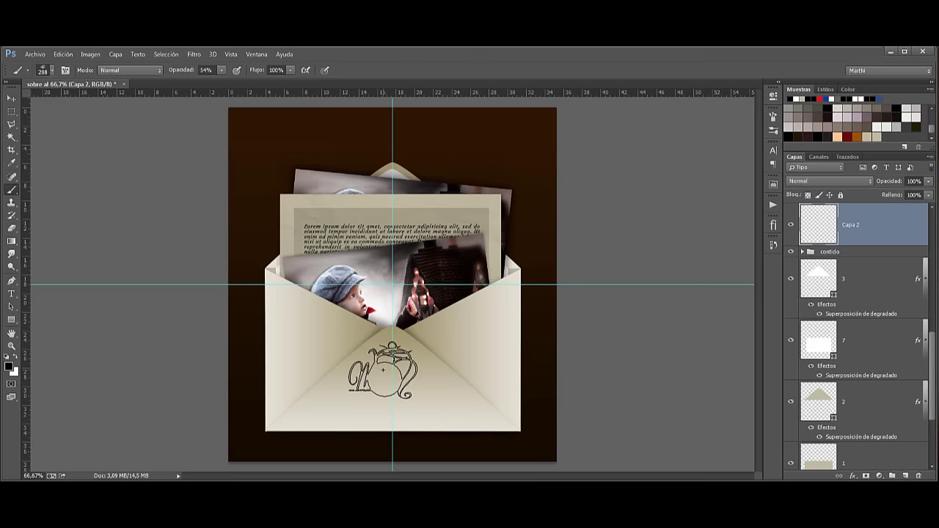
Hide rulers and guides and set the logo brush to 100% opacity and 164 px
key("ctrl+r")
key("ctrl+h")
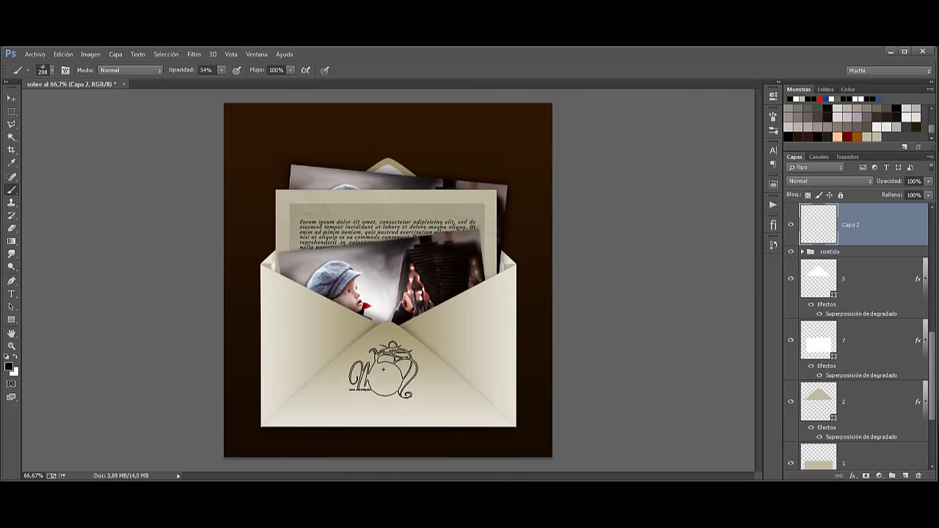
left_click_drag(174, 71, 205, 71)
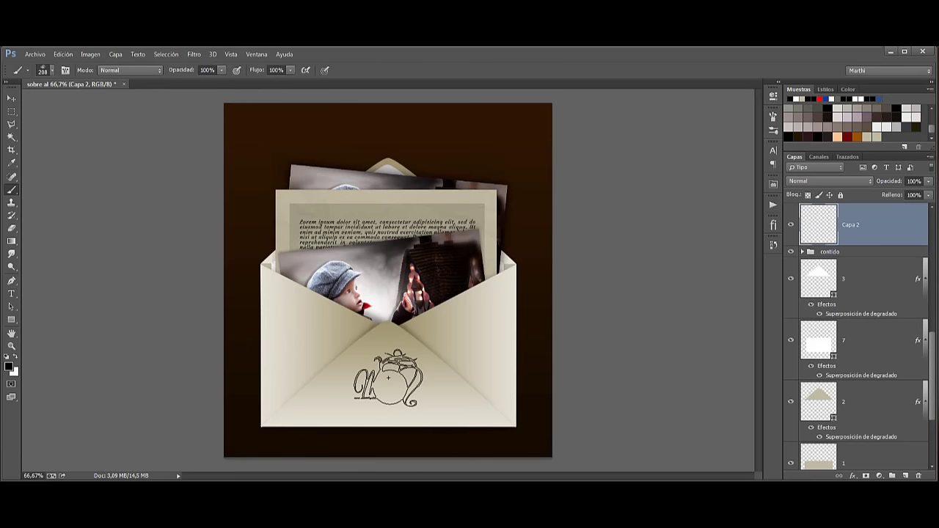
right_click(386, 372)
left_click_drag(493, 356, 486, 356)
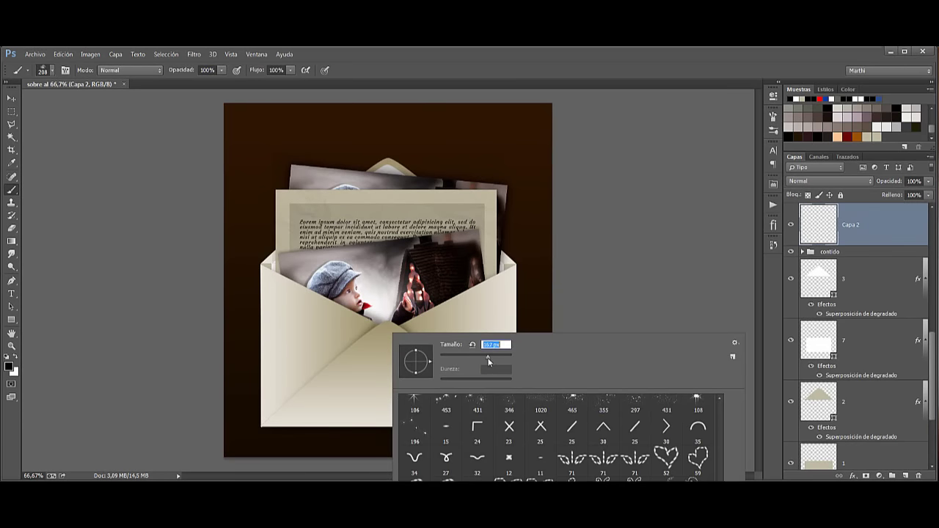
key("Return")
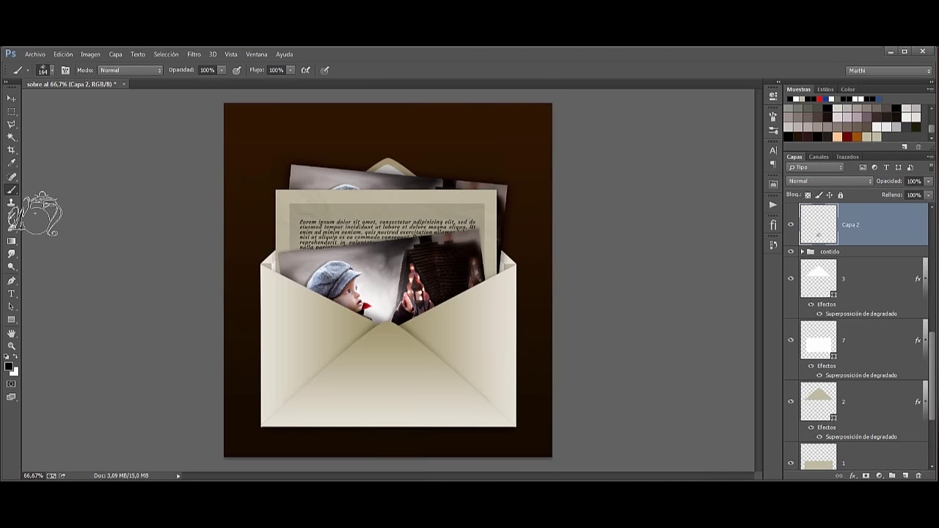
Replace Capa 2 with a new top layer and stamp the teapot logo on the front flap
scroll(917, 343, "up", 3)
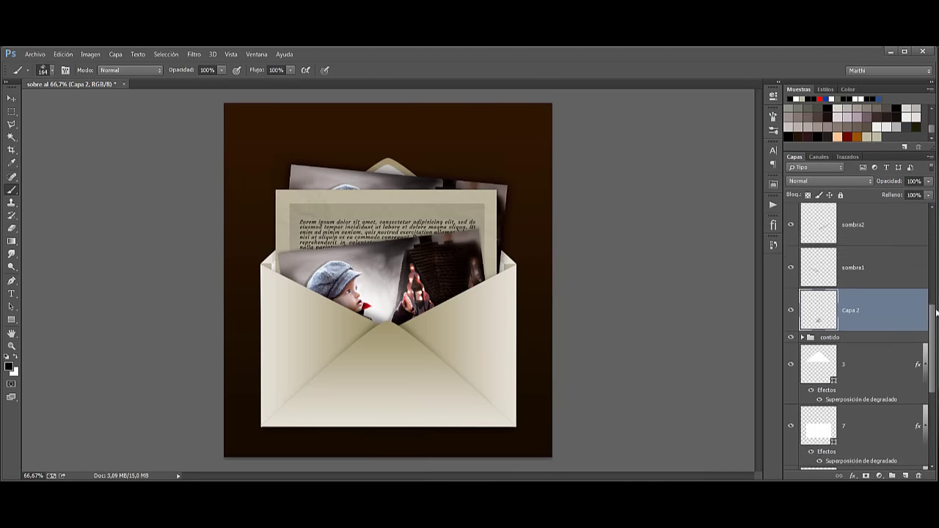
scroll(885, 341, "up", 1)
key("Delete")
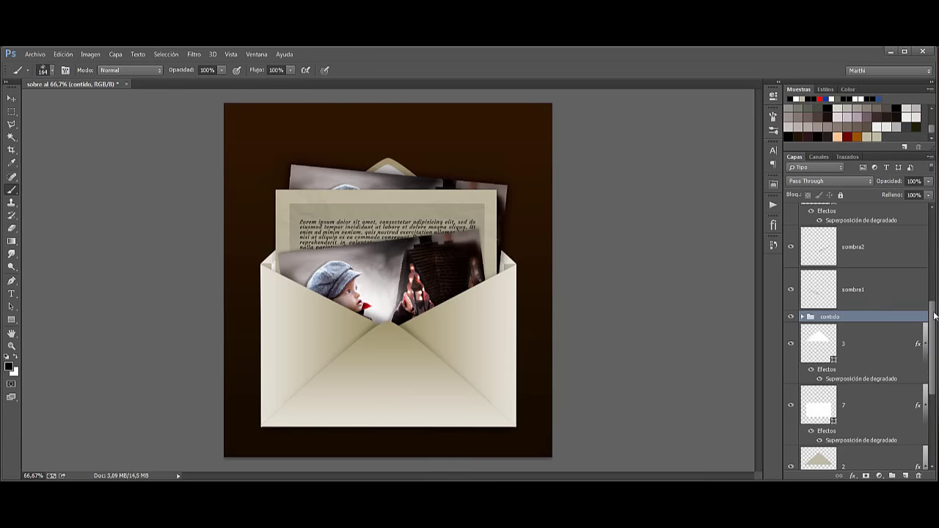
key("ctrl+shift+g")
key("ctrl+shift+alt+n")
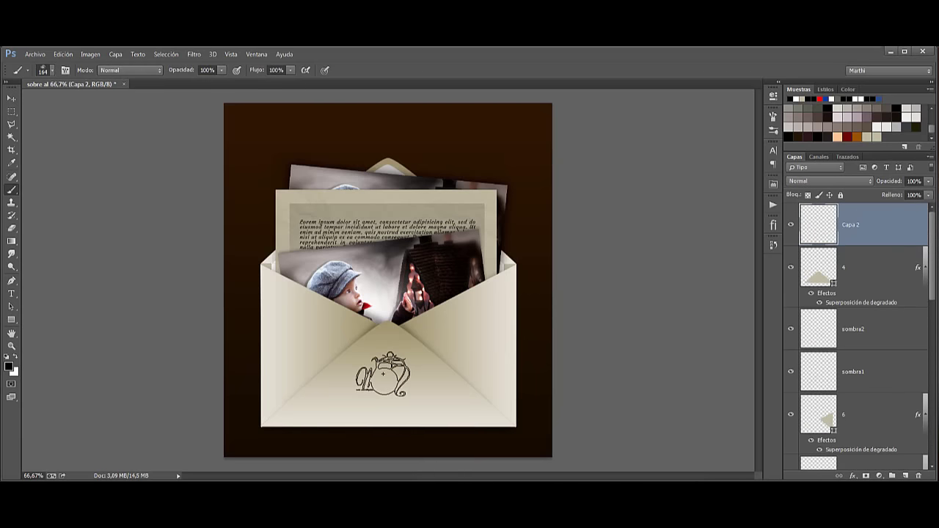
left_click(382, 374)
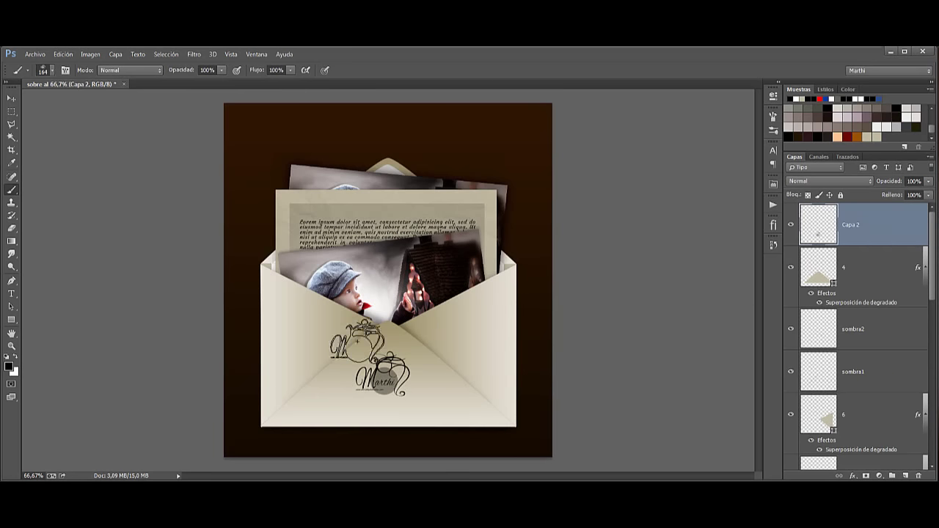
Expand the contido group to show its layers
mouse_move(934, 247)
left_mouse_down()
mouse_move(936, 354)
mouse_move(924, 240)
left_mouse_up()
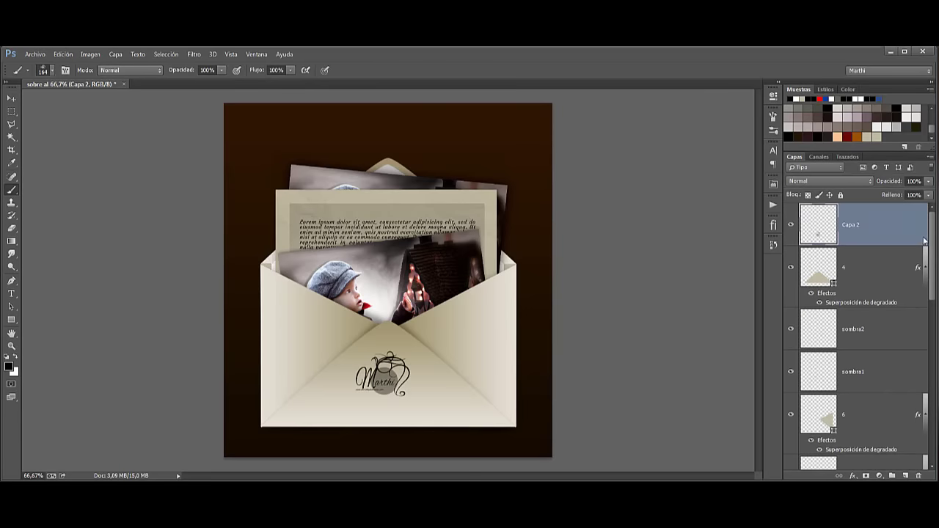
scroll(834, 382, "down", 3)
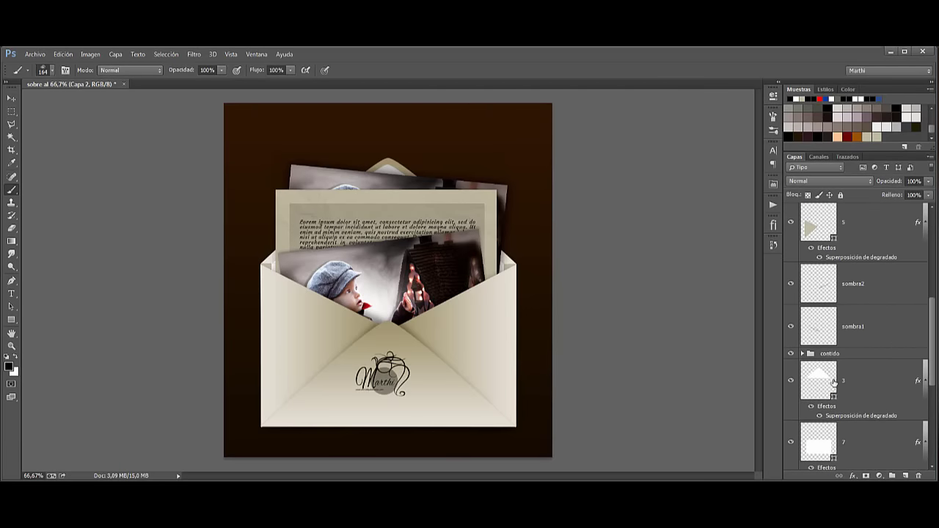
left_click(833, 354)
left_click(803, 353)
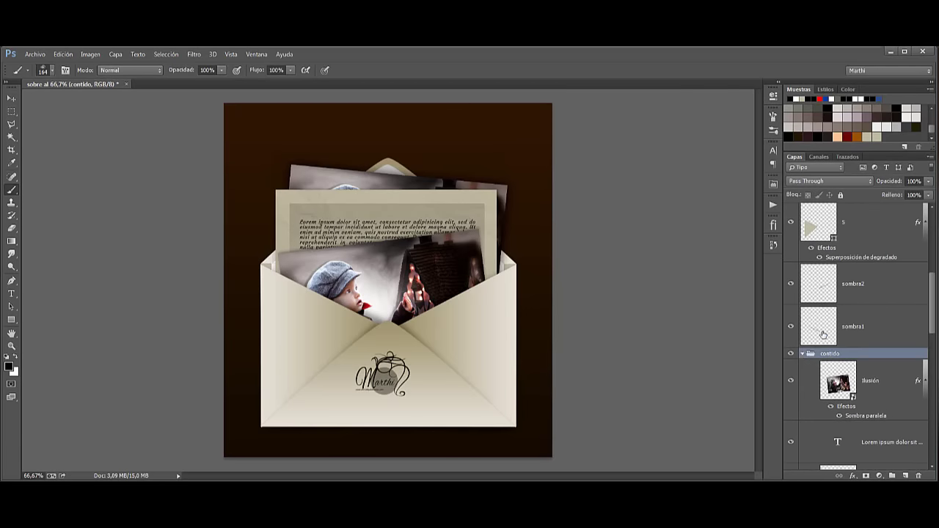
scroll(864, 379, "down", 1)
scroll(864, 380, "down", 1)
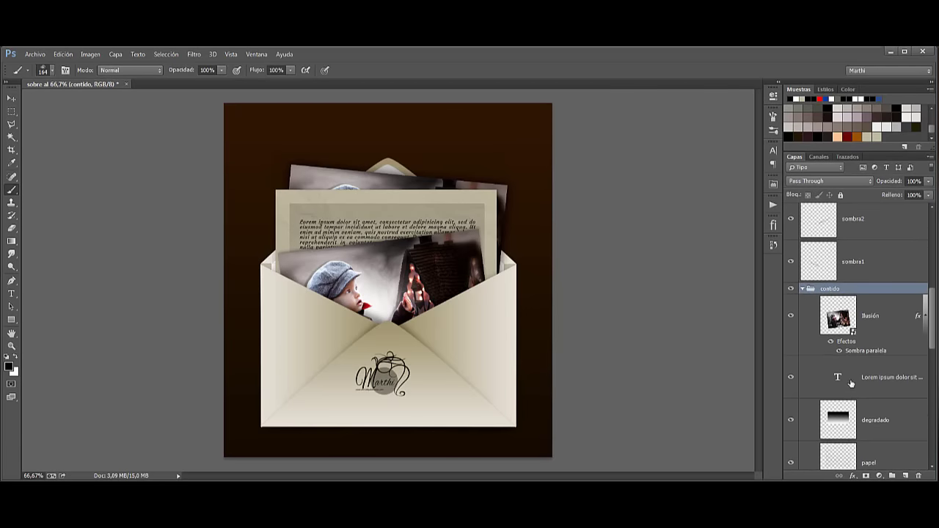
Recolour the Lorem ipsum text to greyish brown #636155, sampled from the logo circle
double_click(851, 383)
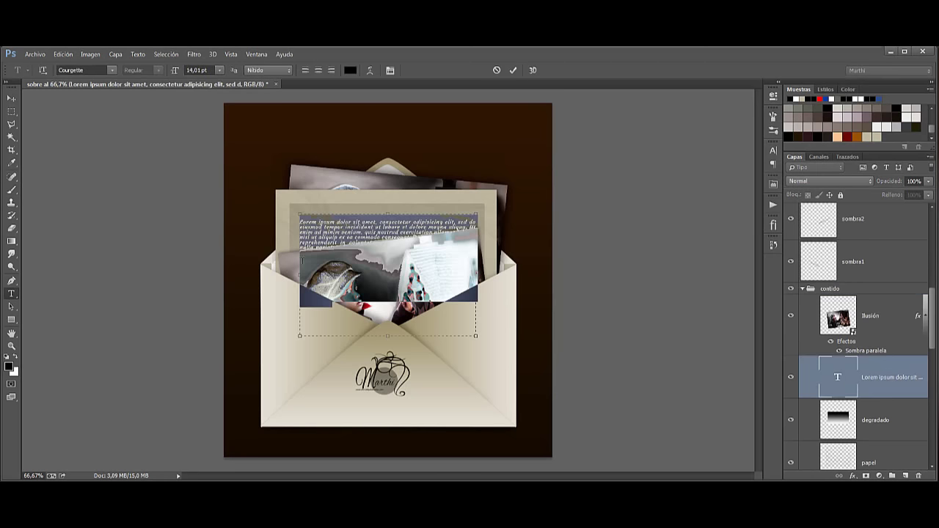
left_click(350, 71)
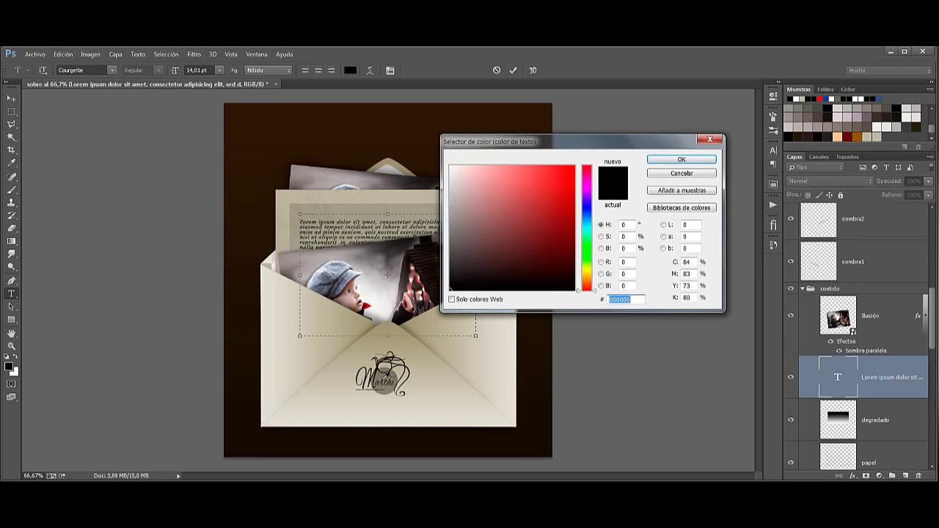
left_click(380, 377)
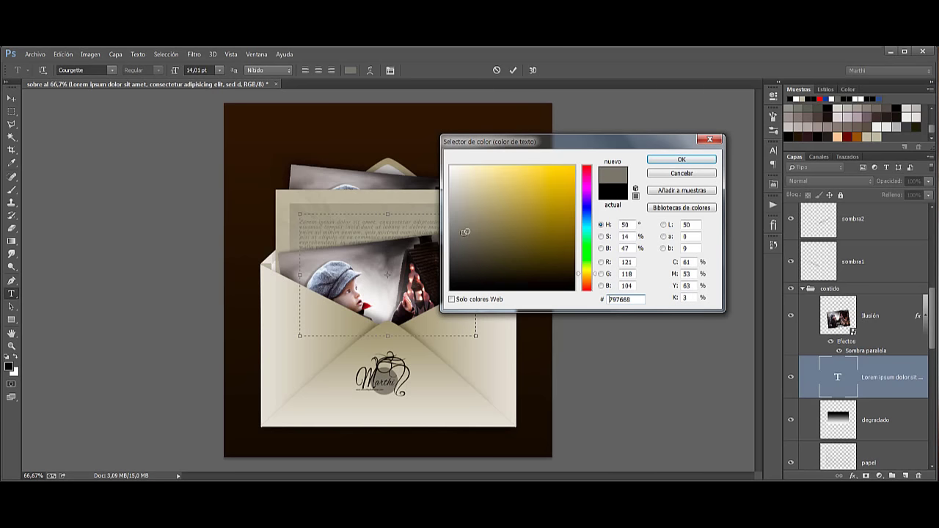
left_click_drag(467, 233, 467, 242)
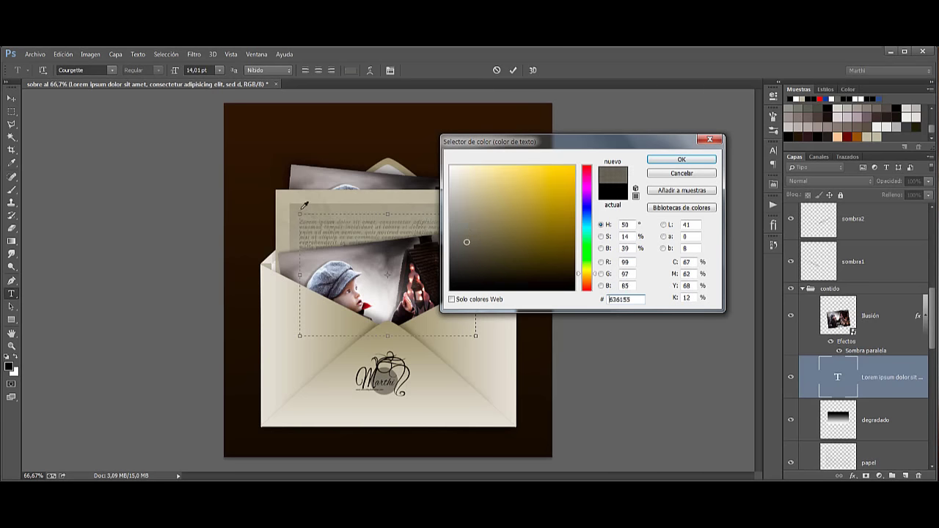
left_click(680, 158)
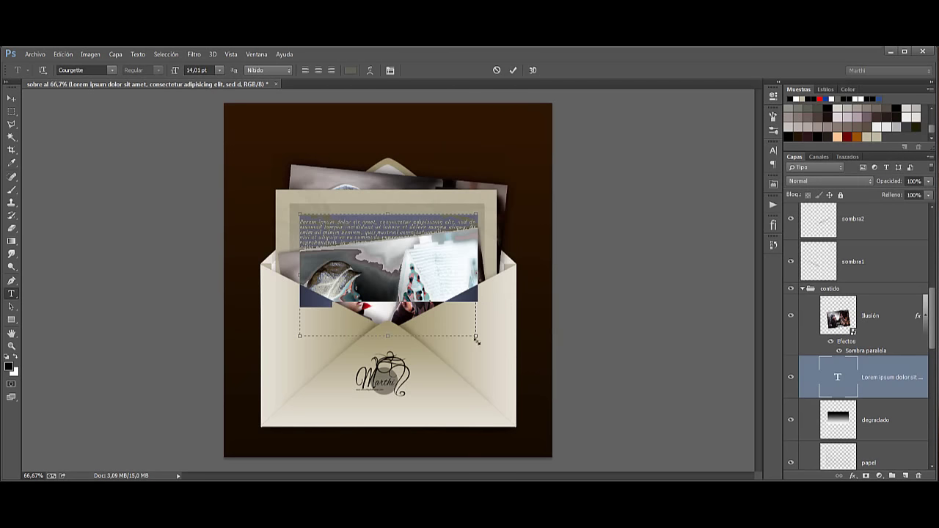
left_click(332, 300)
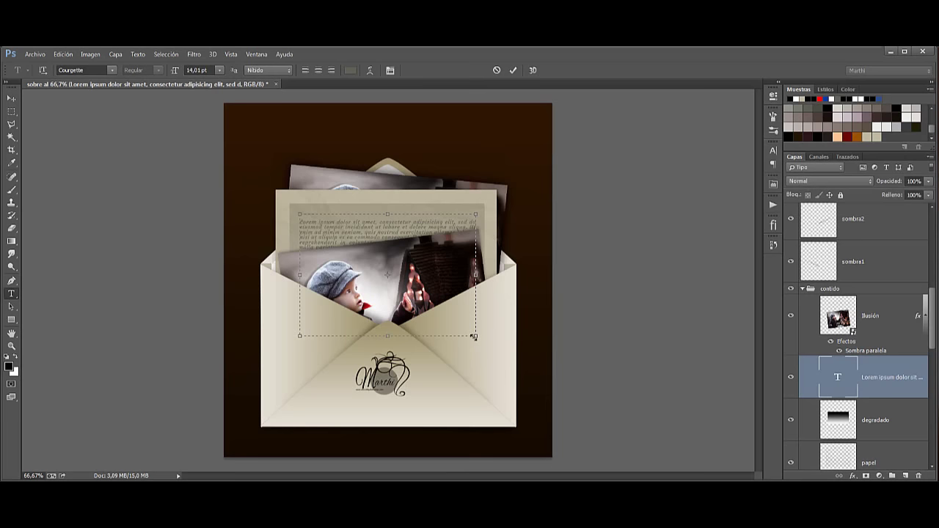
Narrow the letter's text box from both sides so the lines rewrap, and commit
mouse_move(473, 336)
left_mouse_down()
mouse_move(433, 335)
mouse_move(471, 336)
left_mouse_up()
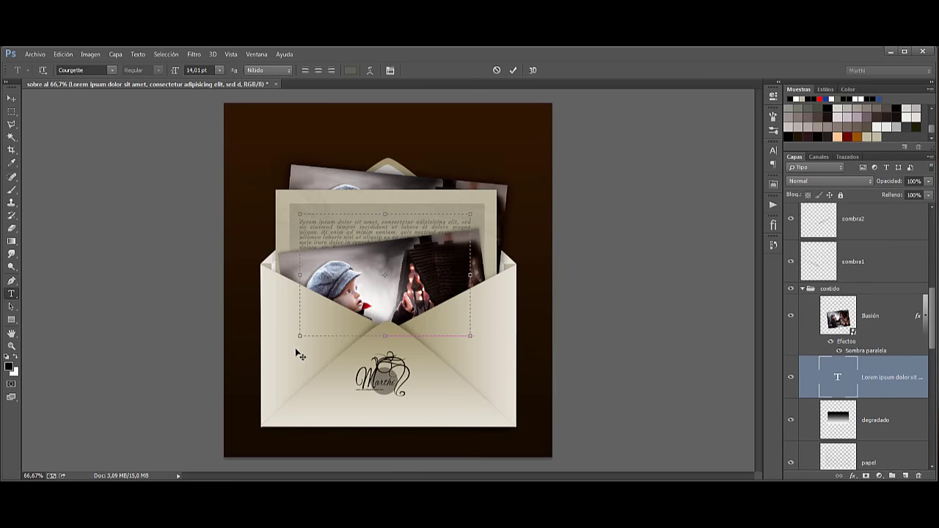
left_click_drag(301, 335, 334, 337)
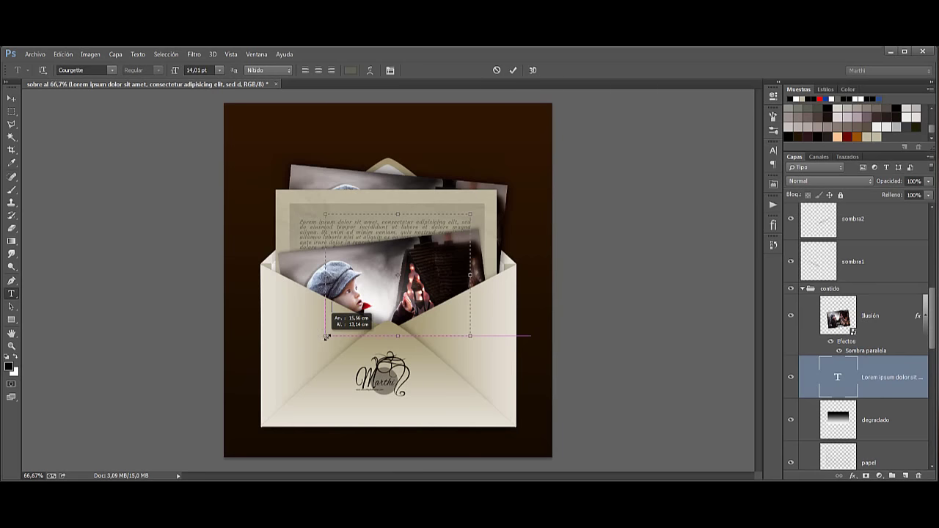
left_click(513, 70)
On a new layer above the text, stamp an 89 px teapot logo at the letter's upper-left
key("b")
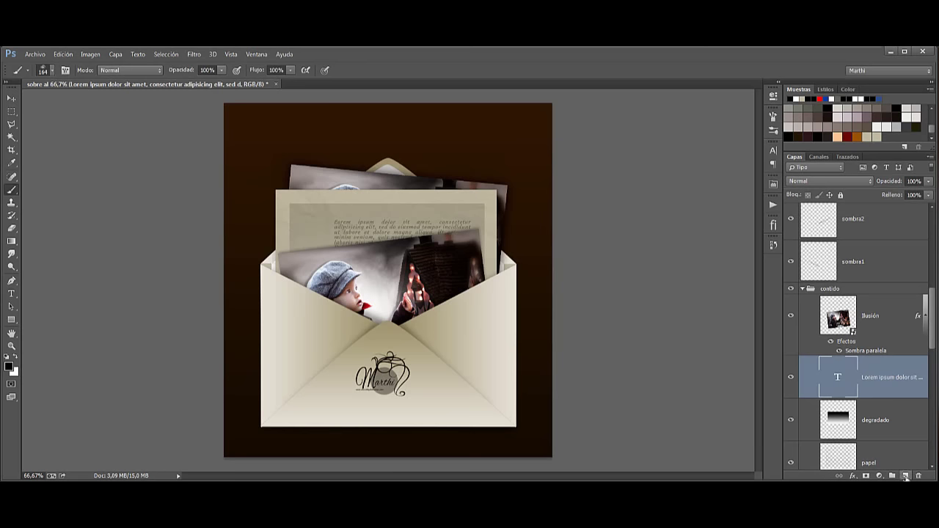
left_click(905, 476)
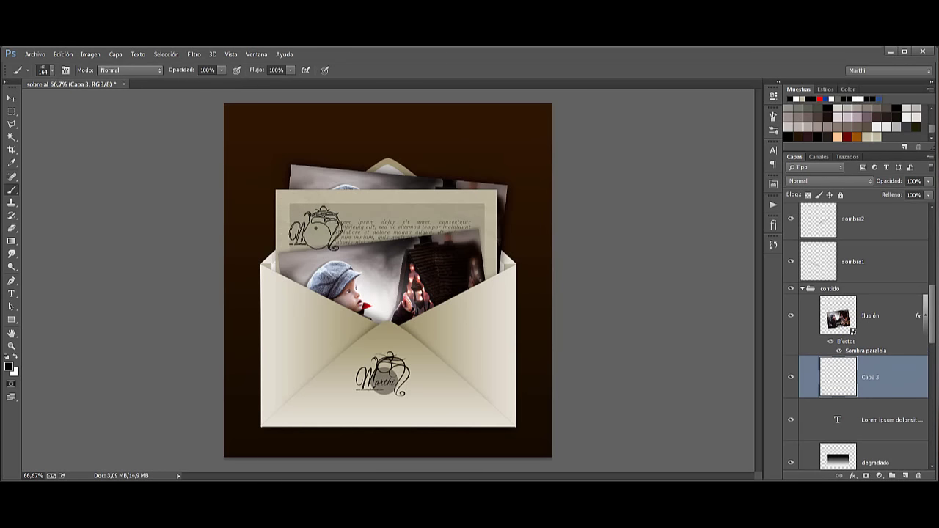
right_click(315, 228, "alt")
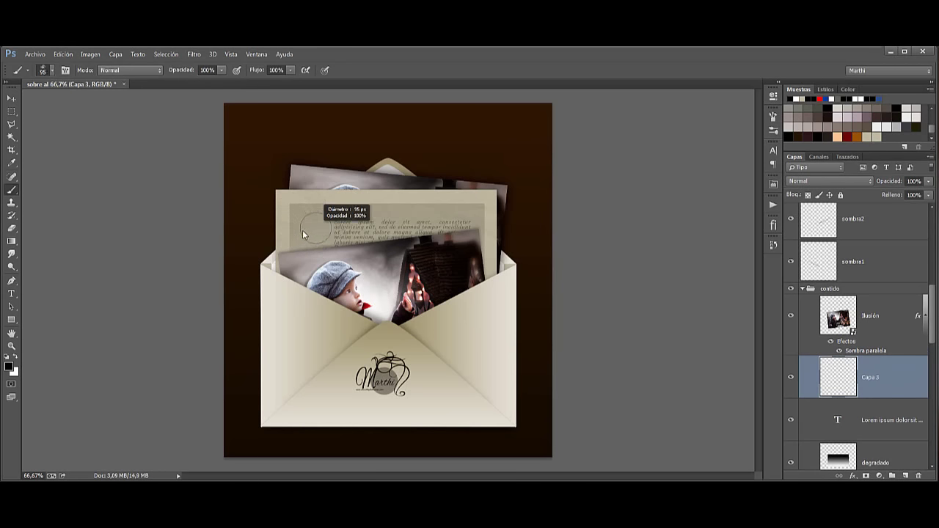
left_click(314, 231)
left_click(314, 230)
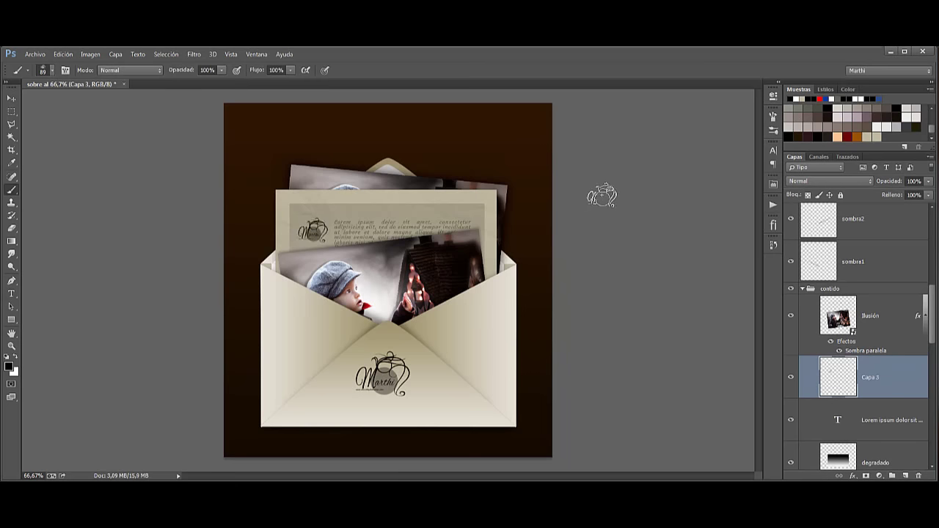
Set the logo layer's blend mode to Superponer and collapse the contido group
left_click(836, 181)
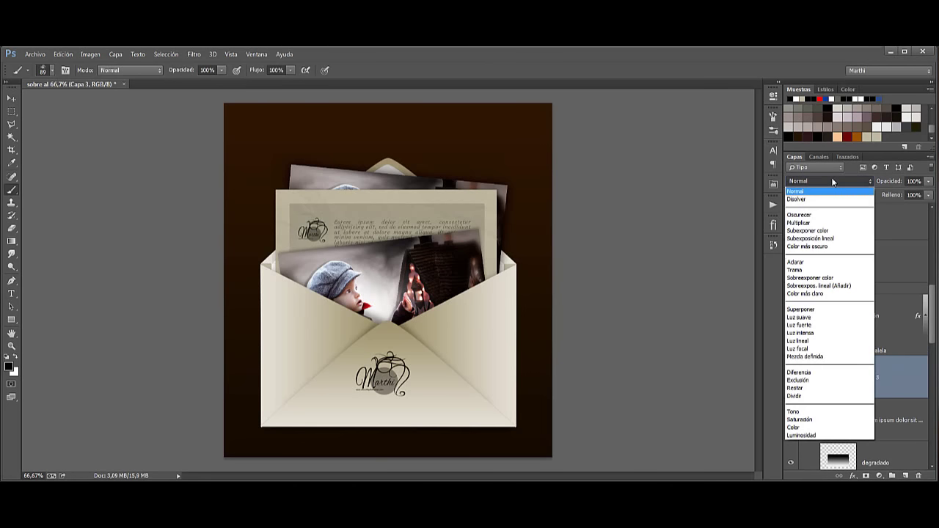
left_click(806, 309)
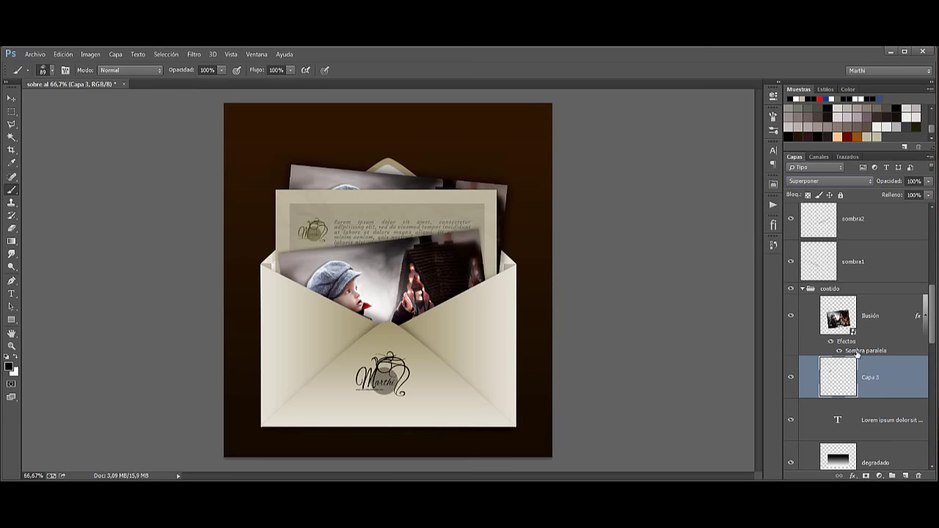
left_click(836, 292)
left_click(802, 288)
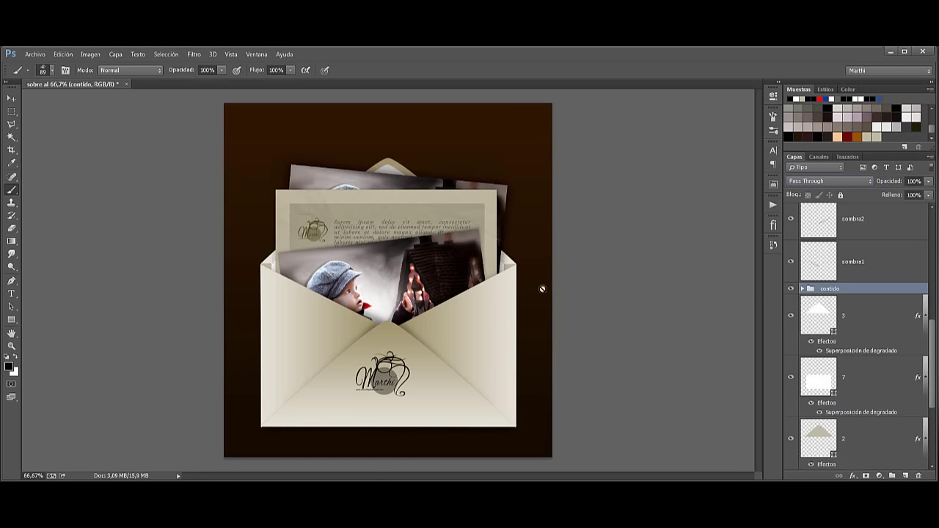